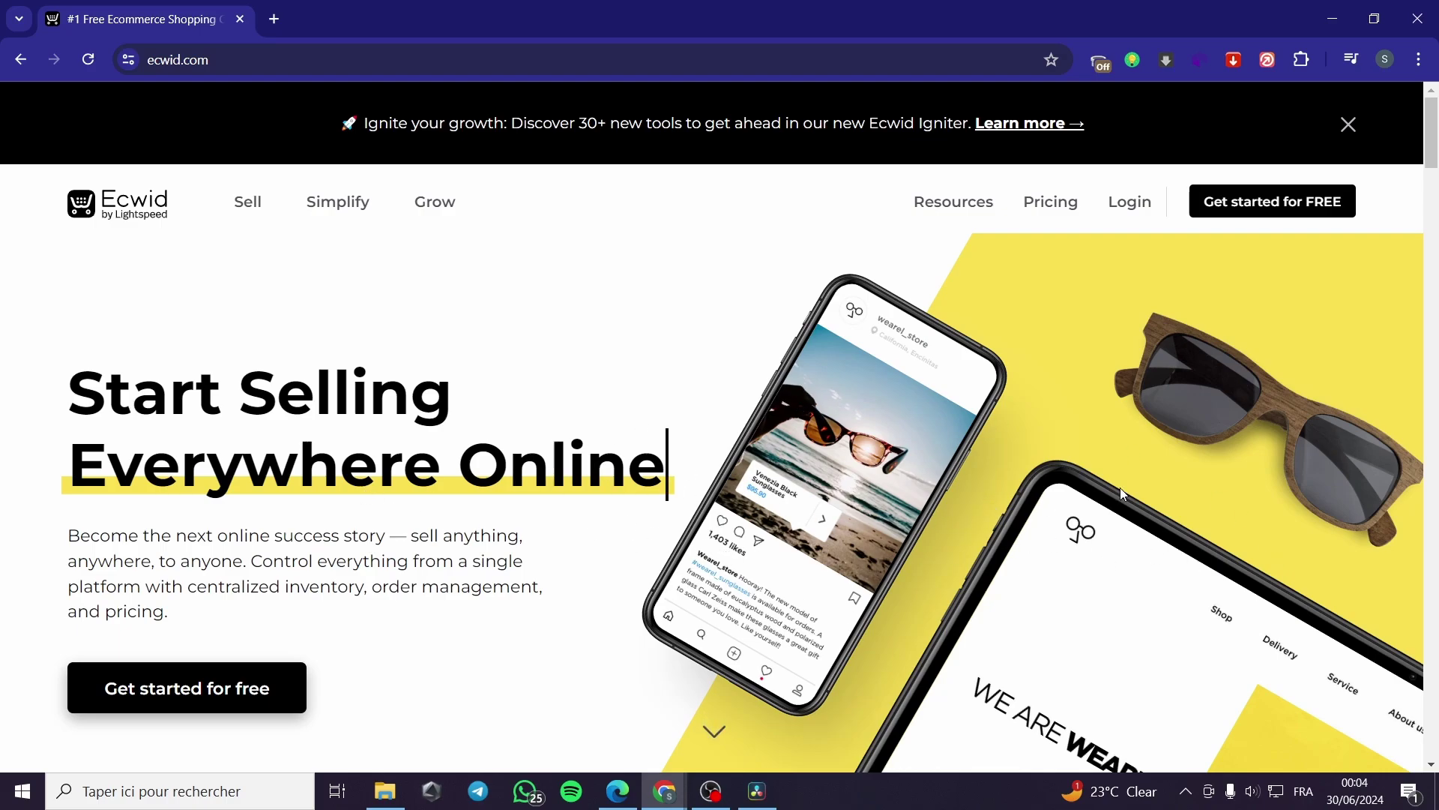
Step: Get started with a free Ecwid account and dismiss the product-adding tip on the dashboard
left_click(1236, 214)
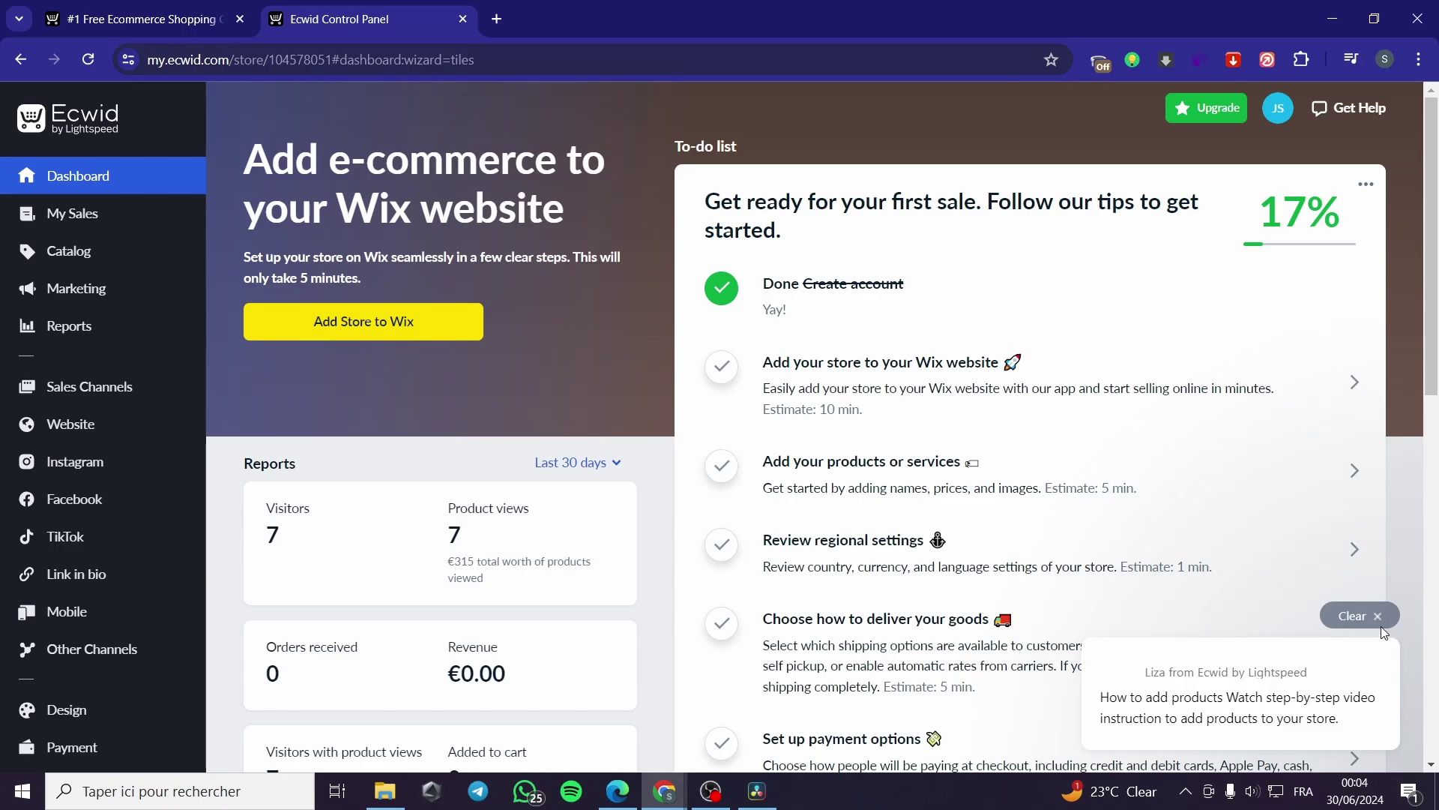
left_click(1353, 615)
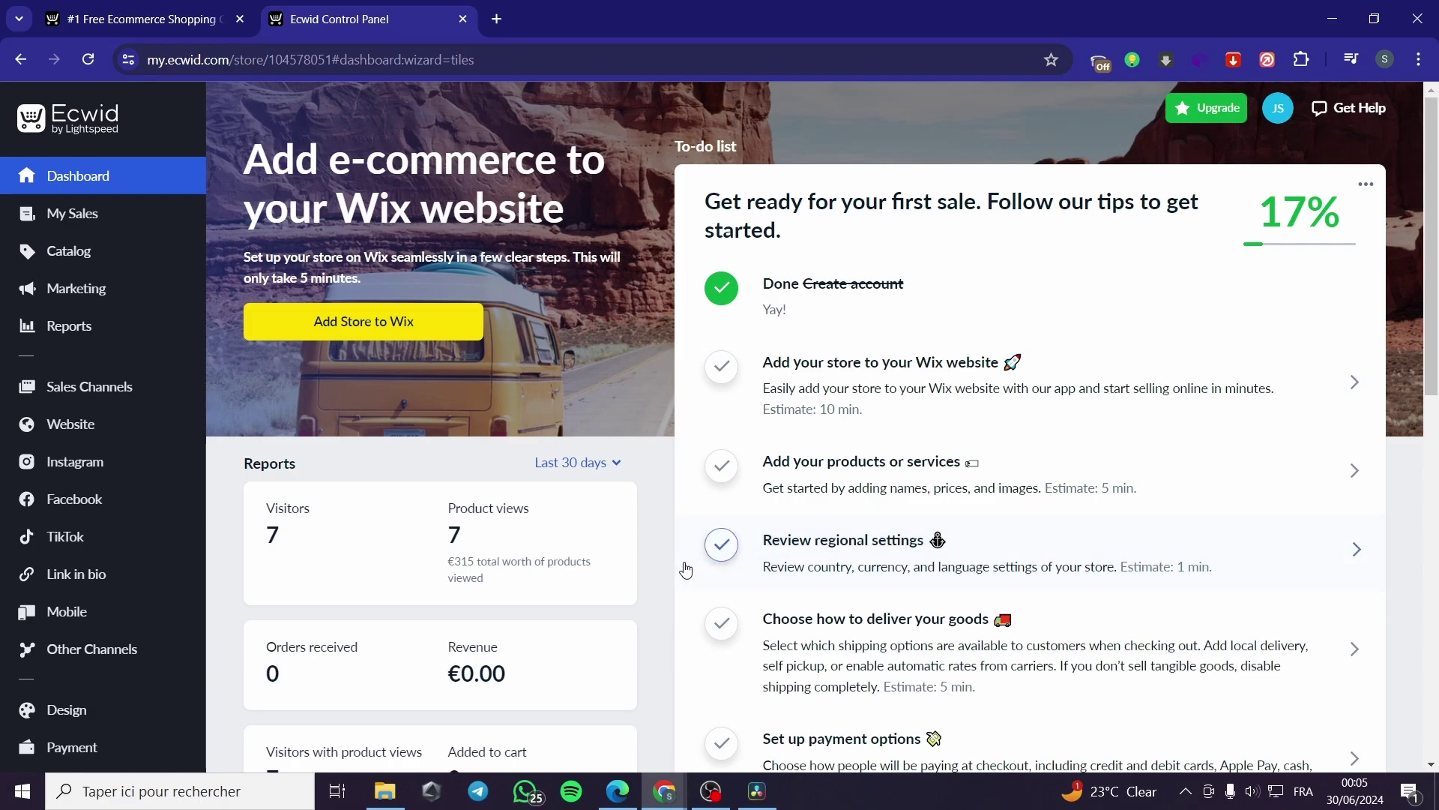
Step: Start adding the Ecwid store to the website and open its official app listing in the Wix App Market
left_click(83, 432)
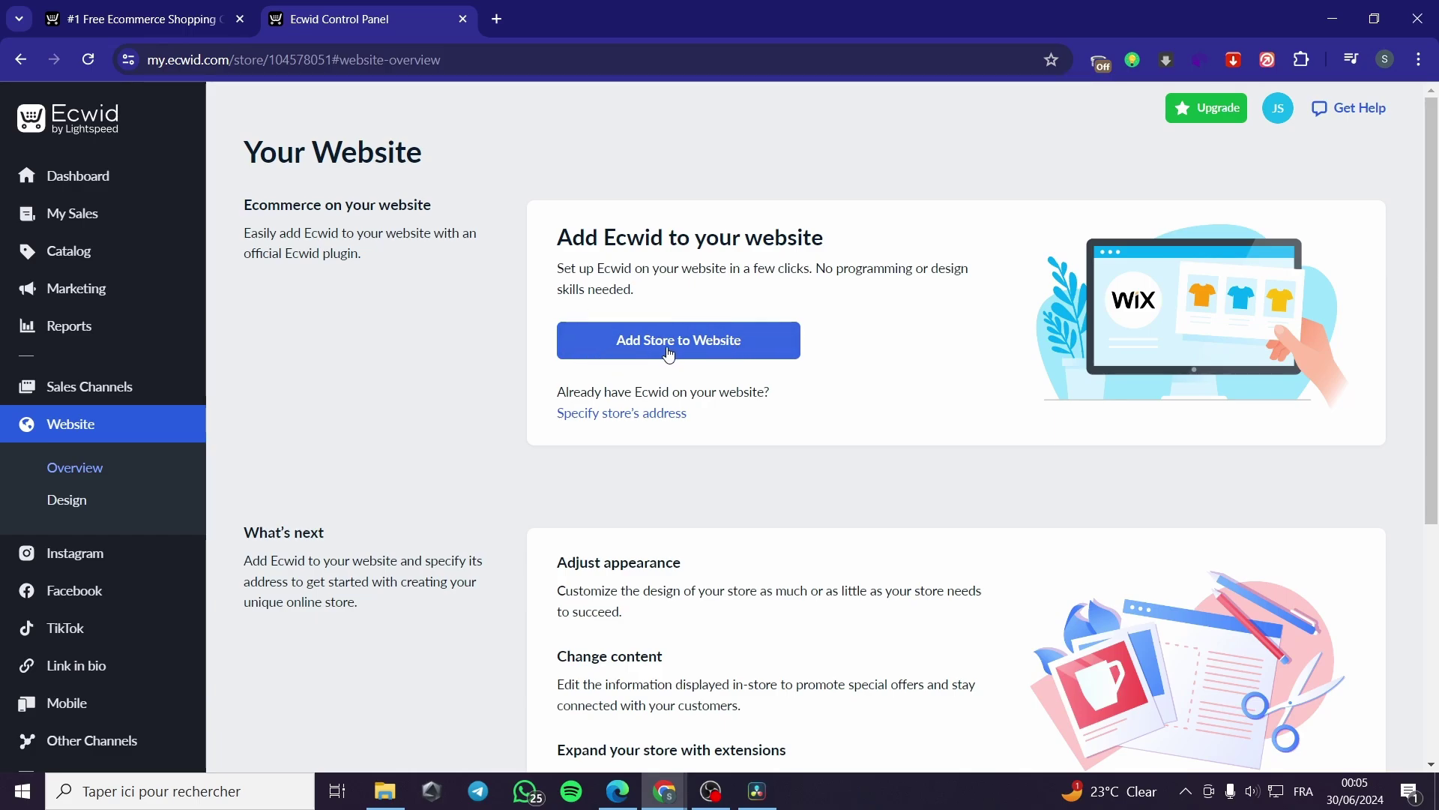
left_click(702, 342)
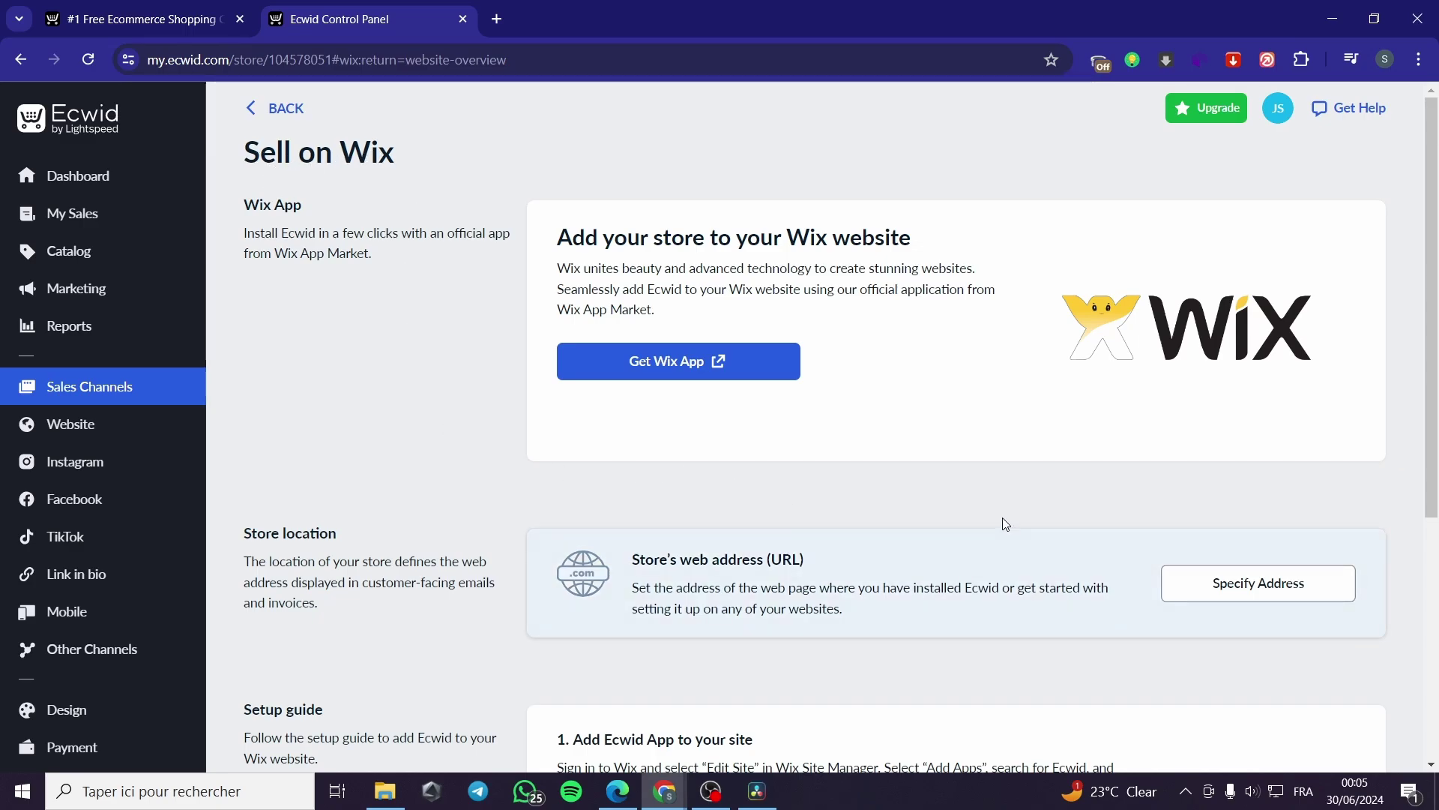
scroll(709, 448, "down", 2)
scroll(709, 448, "up", 2)
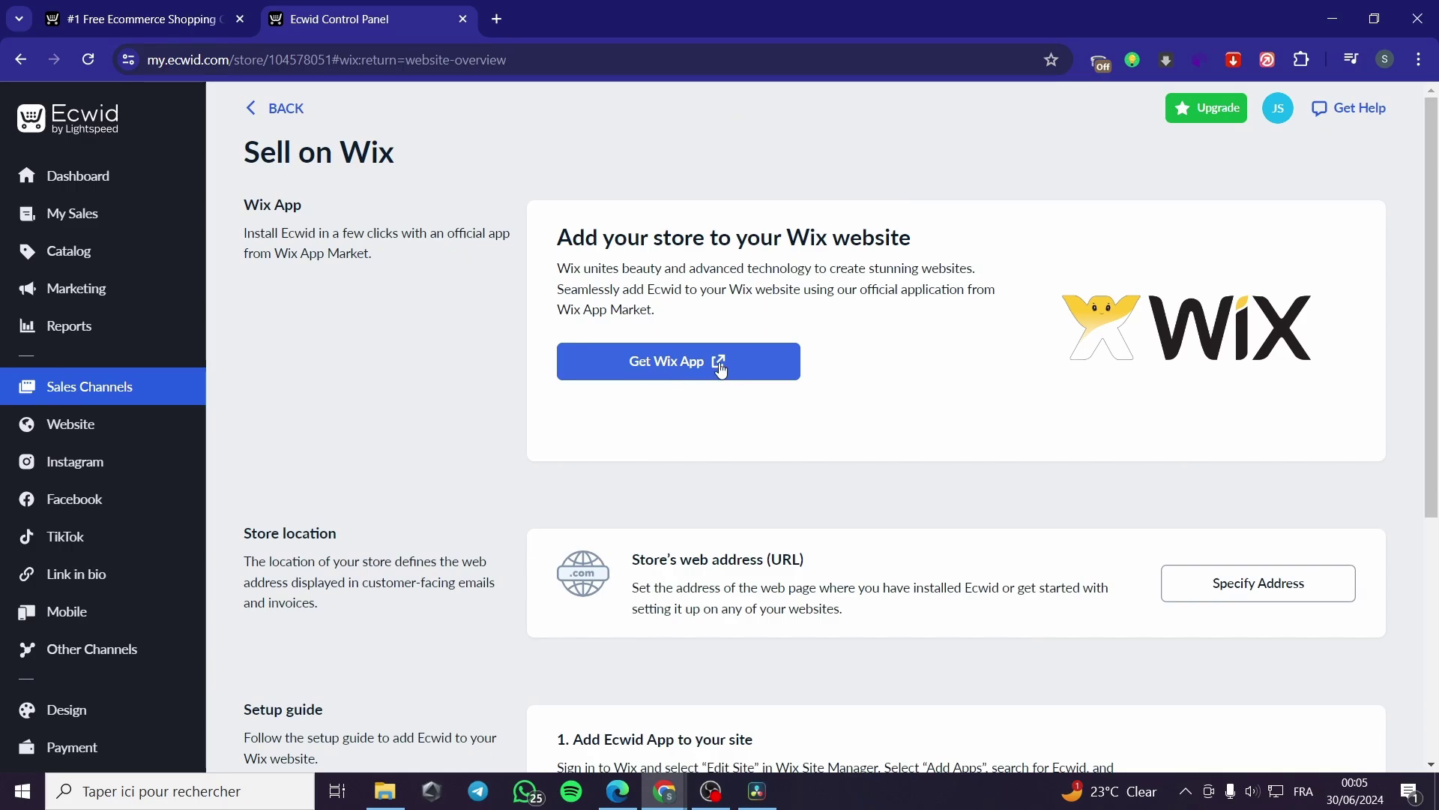
left_click(663, 363)
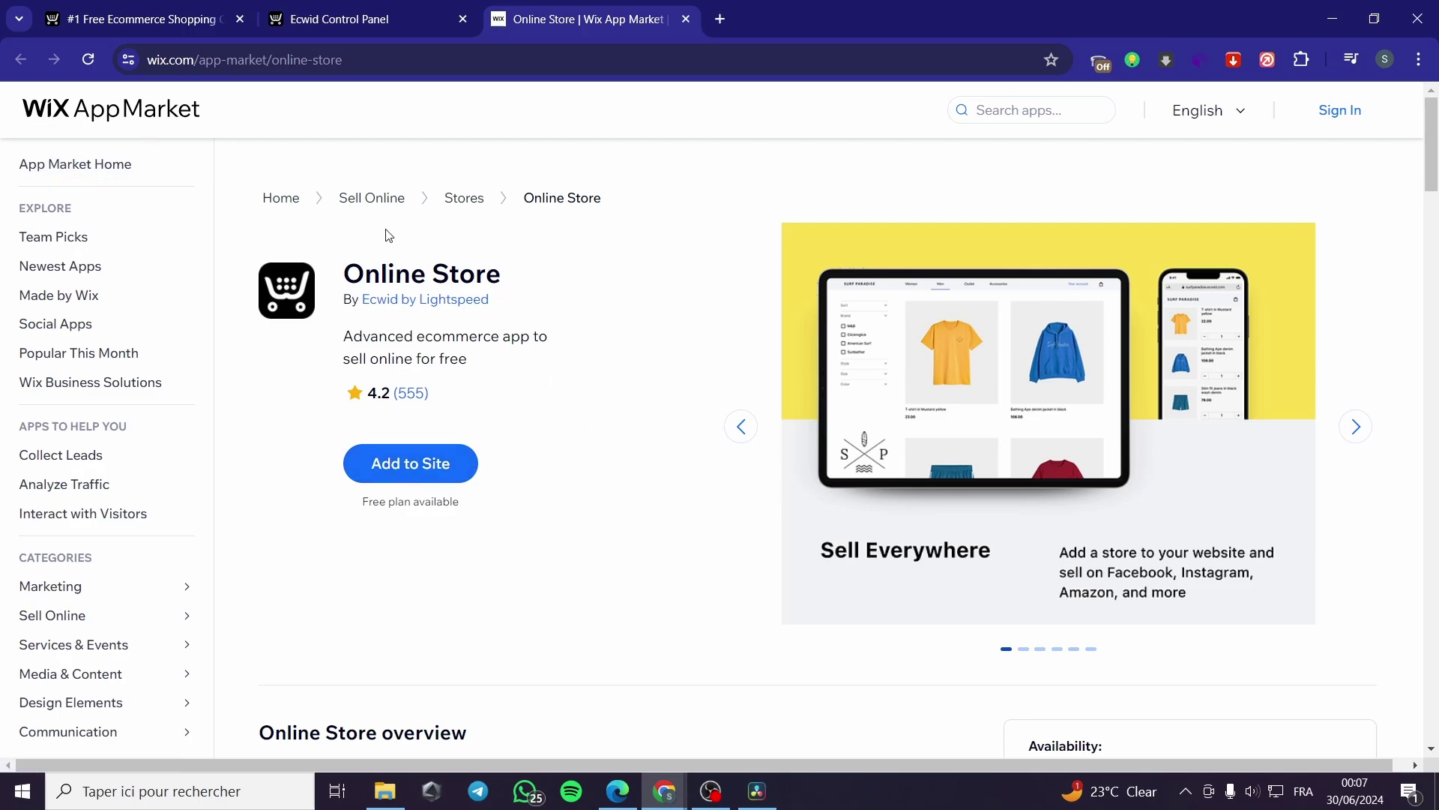
Step: Add the Online Store app to My Site 1, continuing with Google and agreeing to the requested permissions
left_click(425, 476)
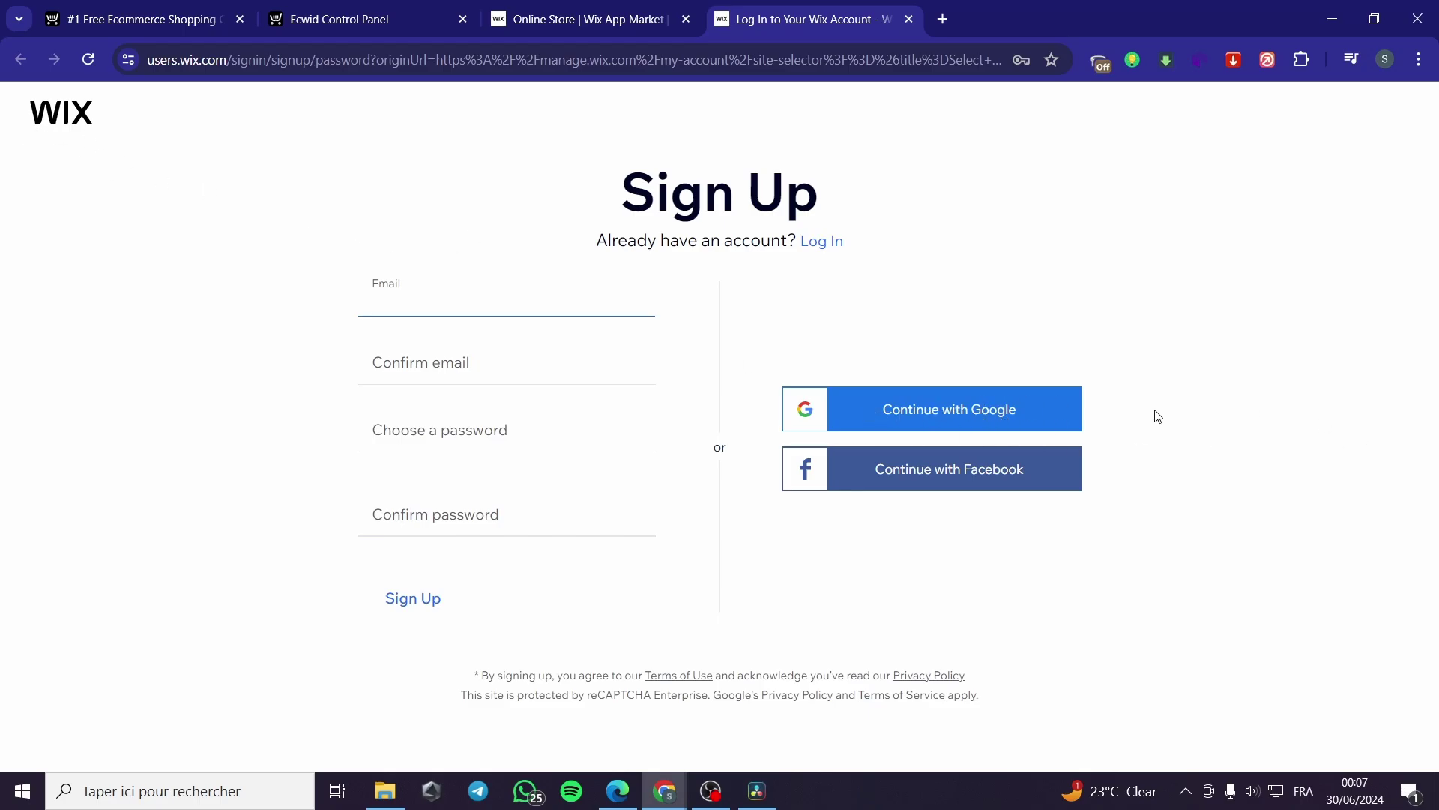
left_click(942, 412)
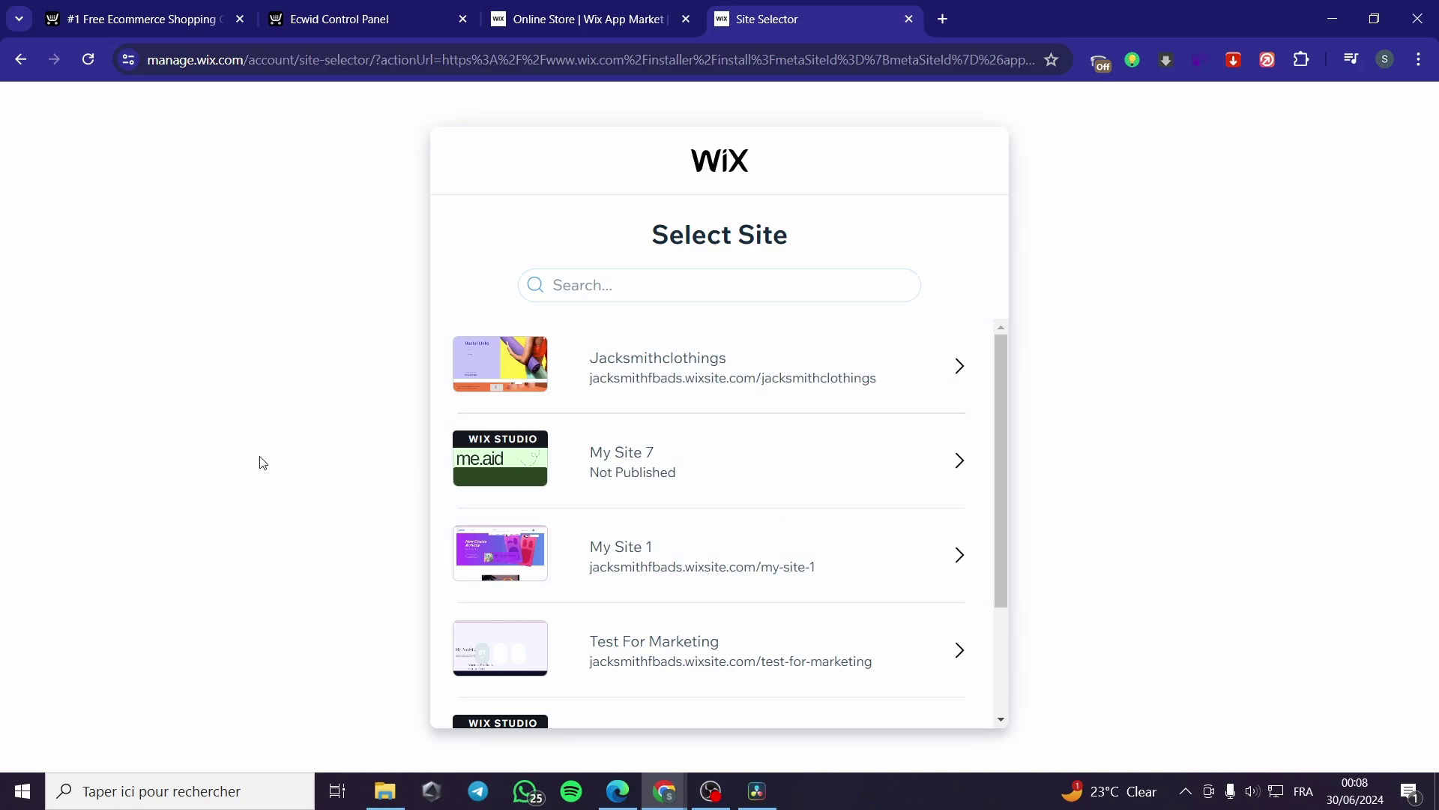
scroll(674, 397, "down", 1)
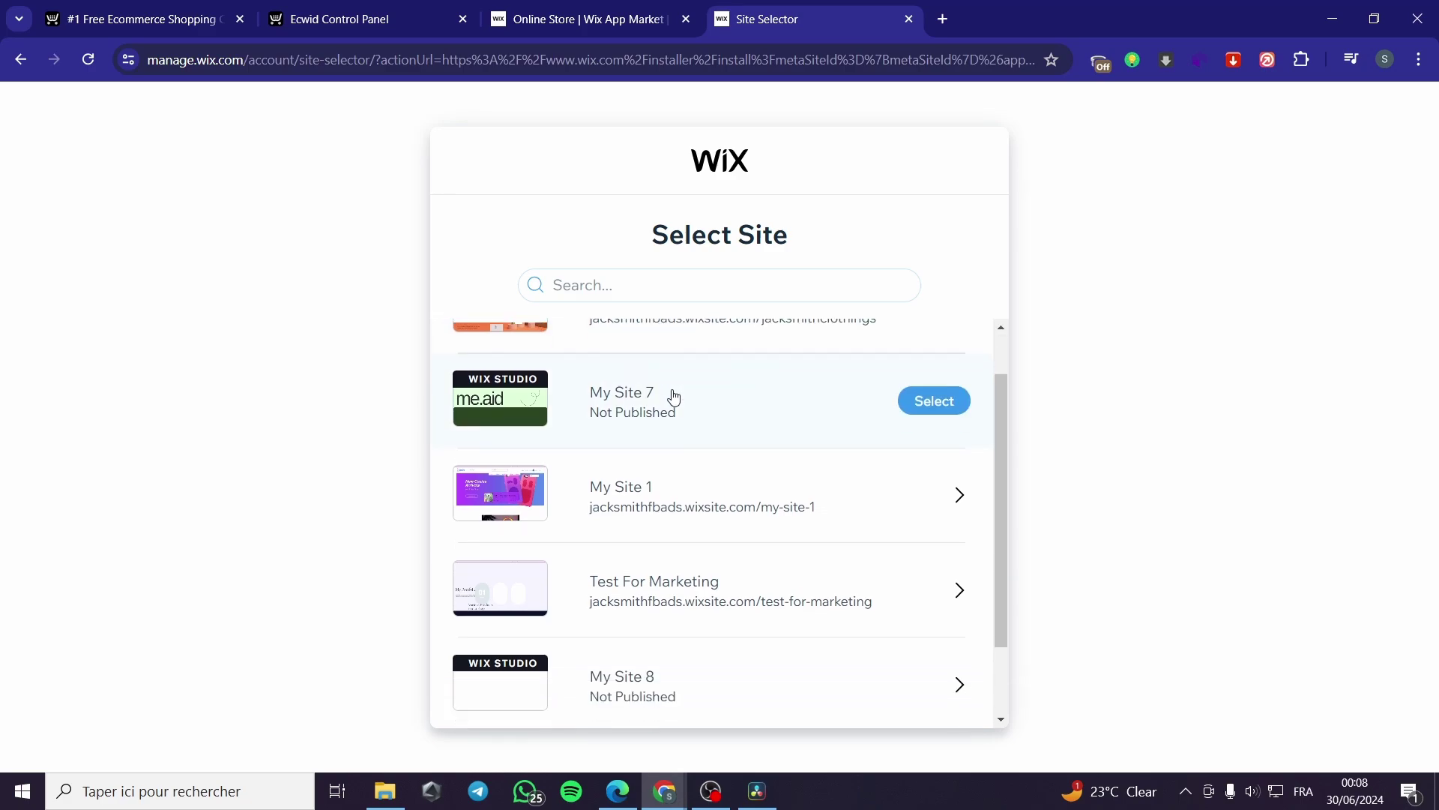
scroll(674, 397, "down", 2)
scroll(739, 492, "up", 3)
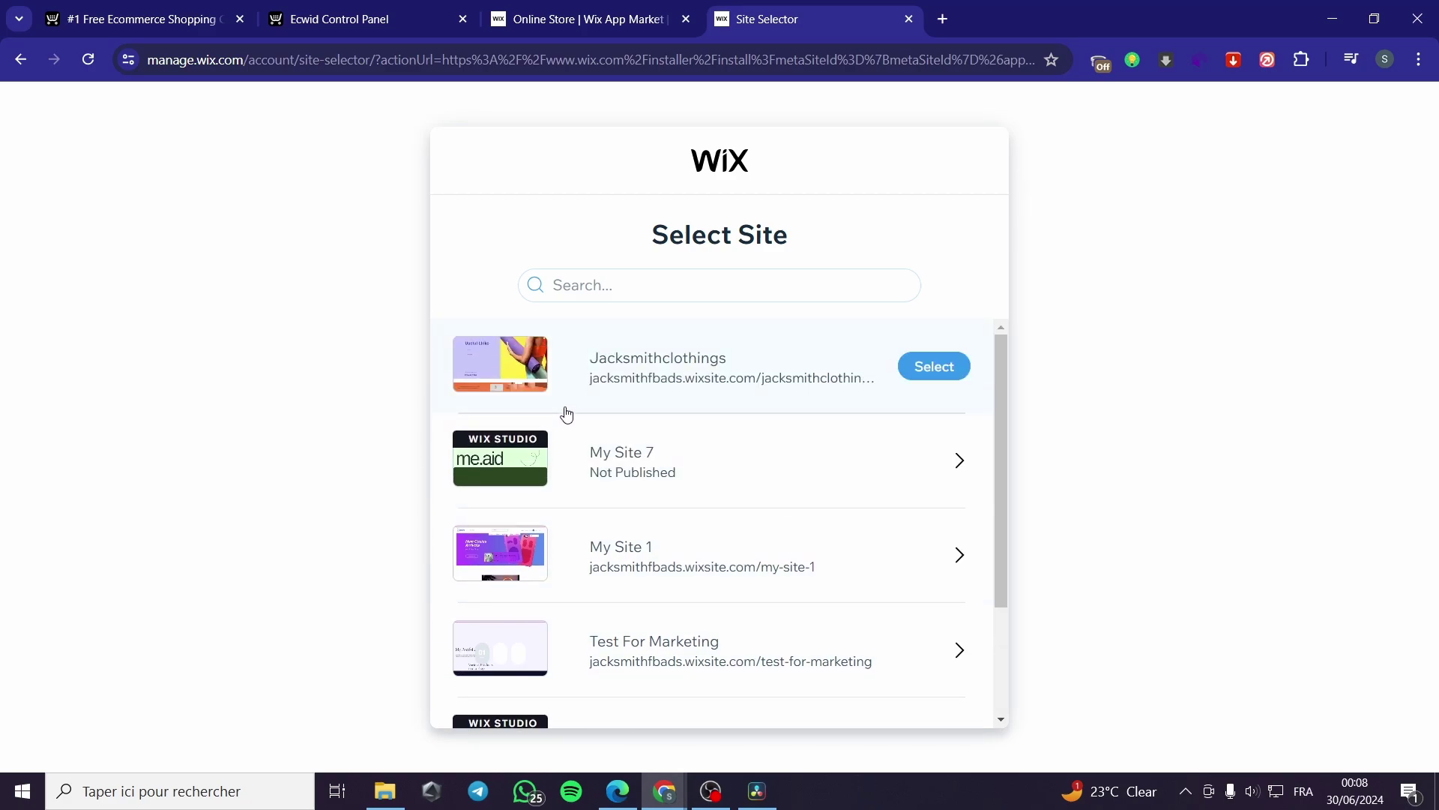
left_click(943, 571)
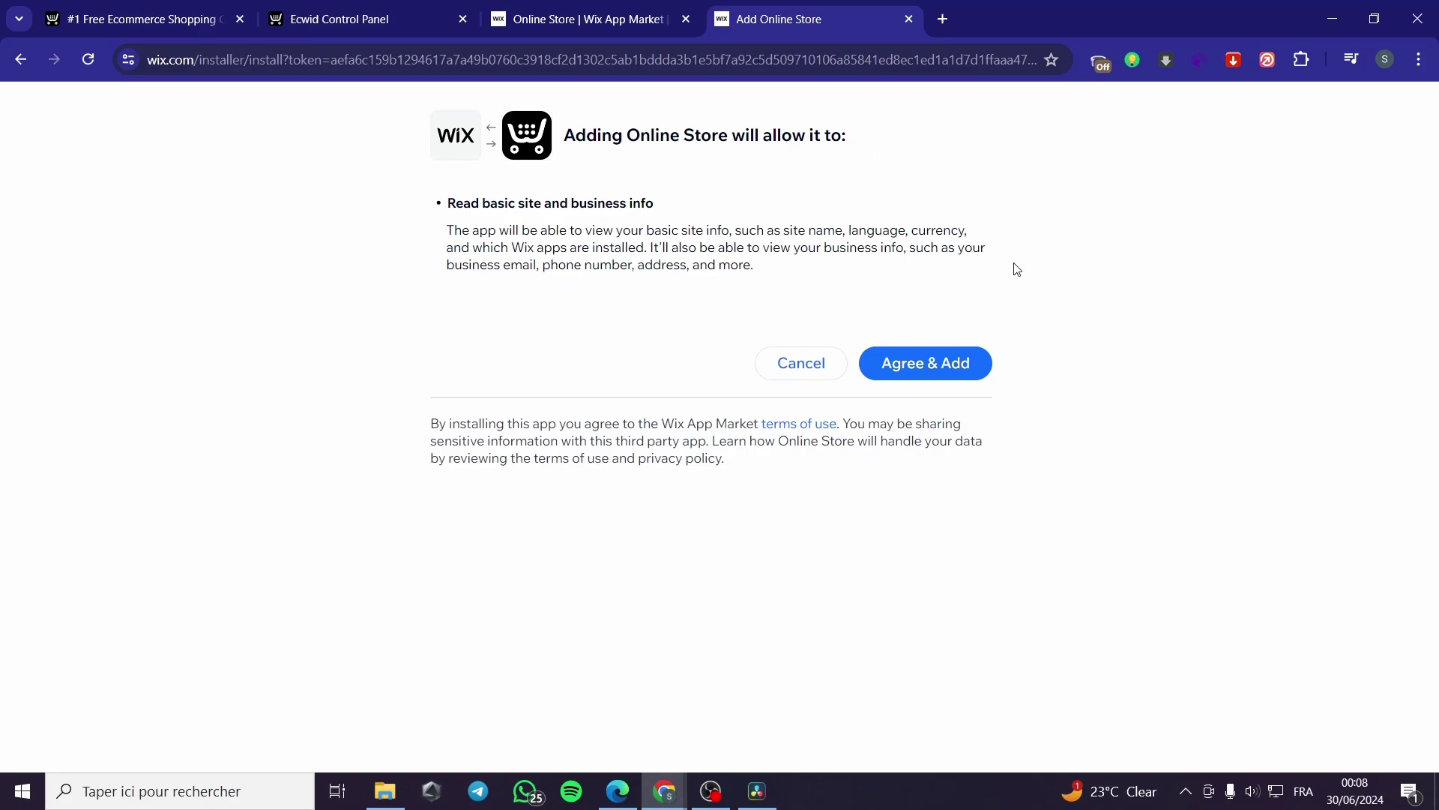
left_click(911, 369)
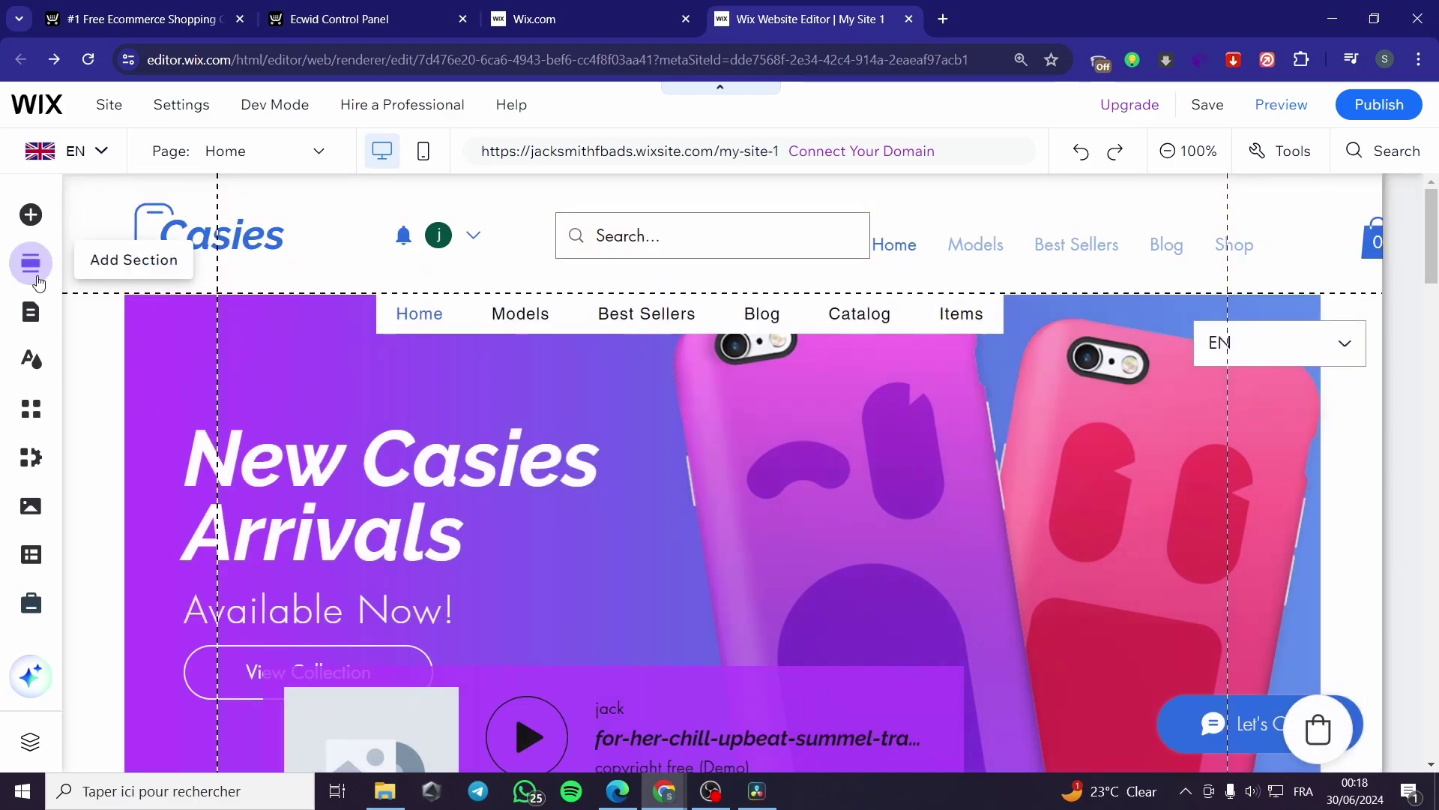
Step: Search the editor's App Market for "ecw" and open the installed Online Store app
left_click(31, 411)
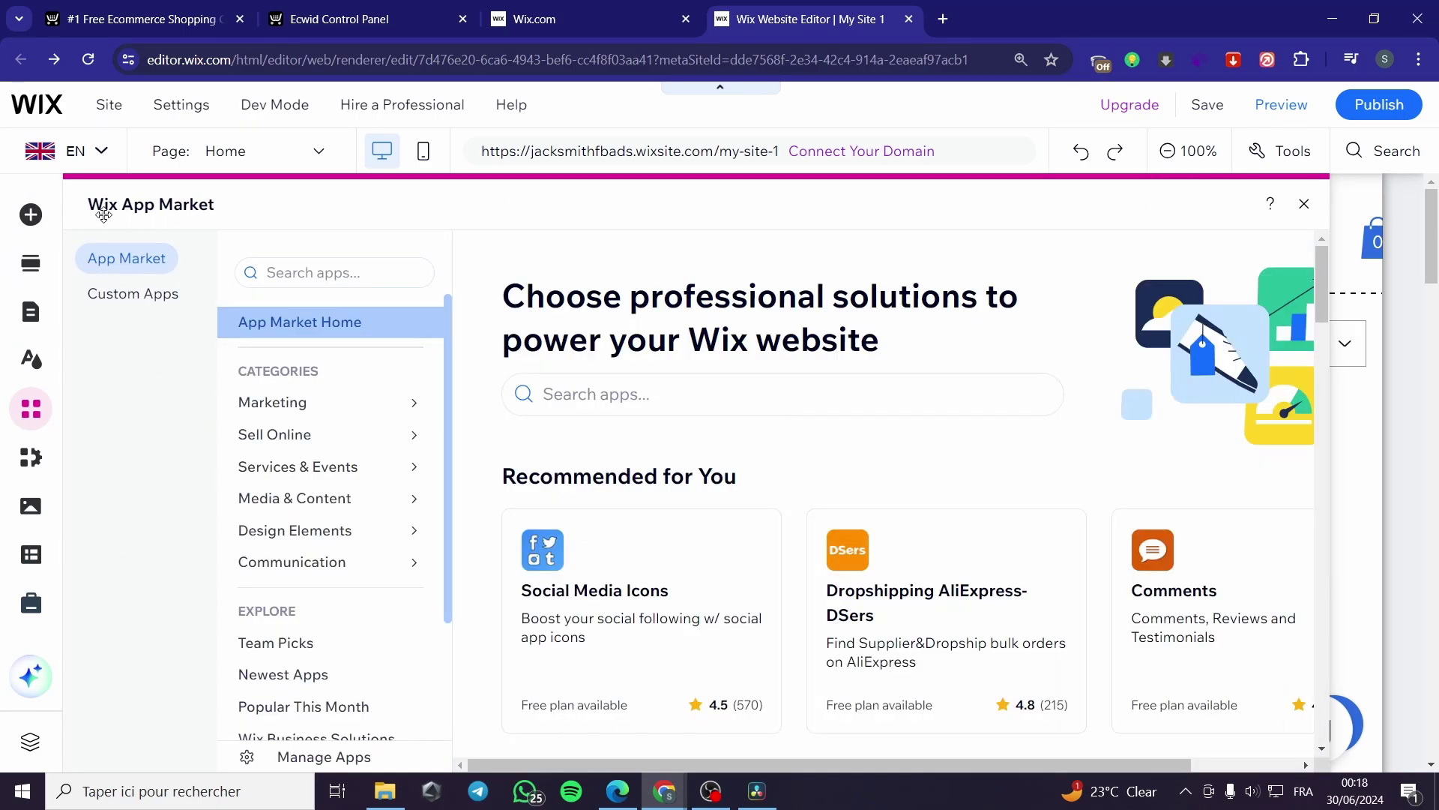
left_click(316, 274)
type("ecw")
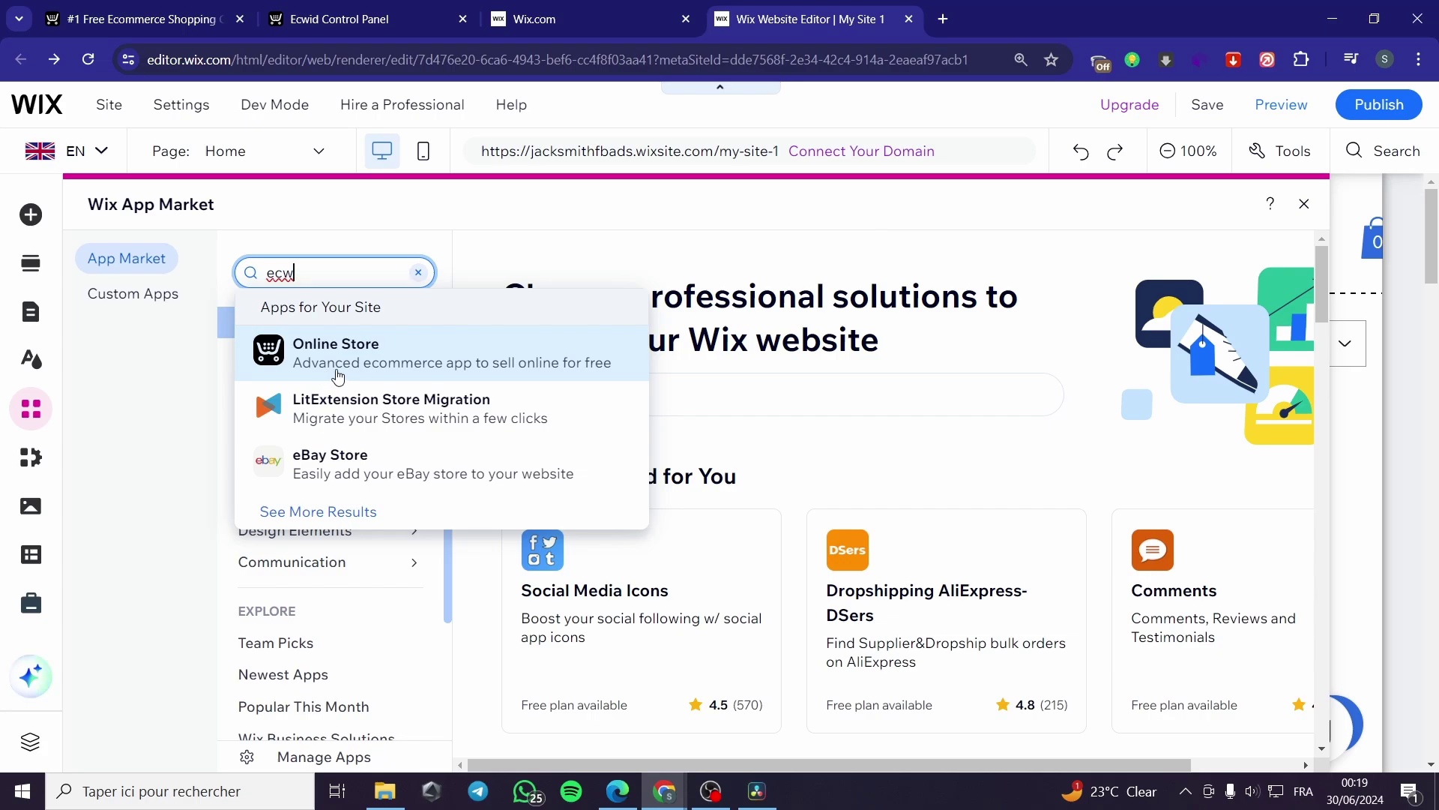
left_click(326, 365)
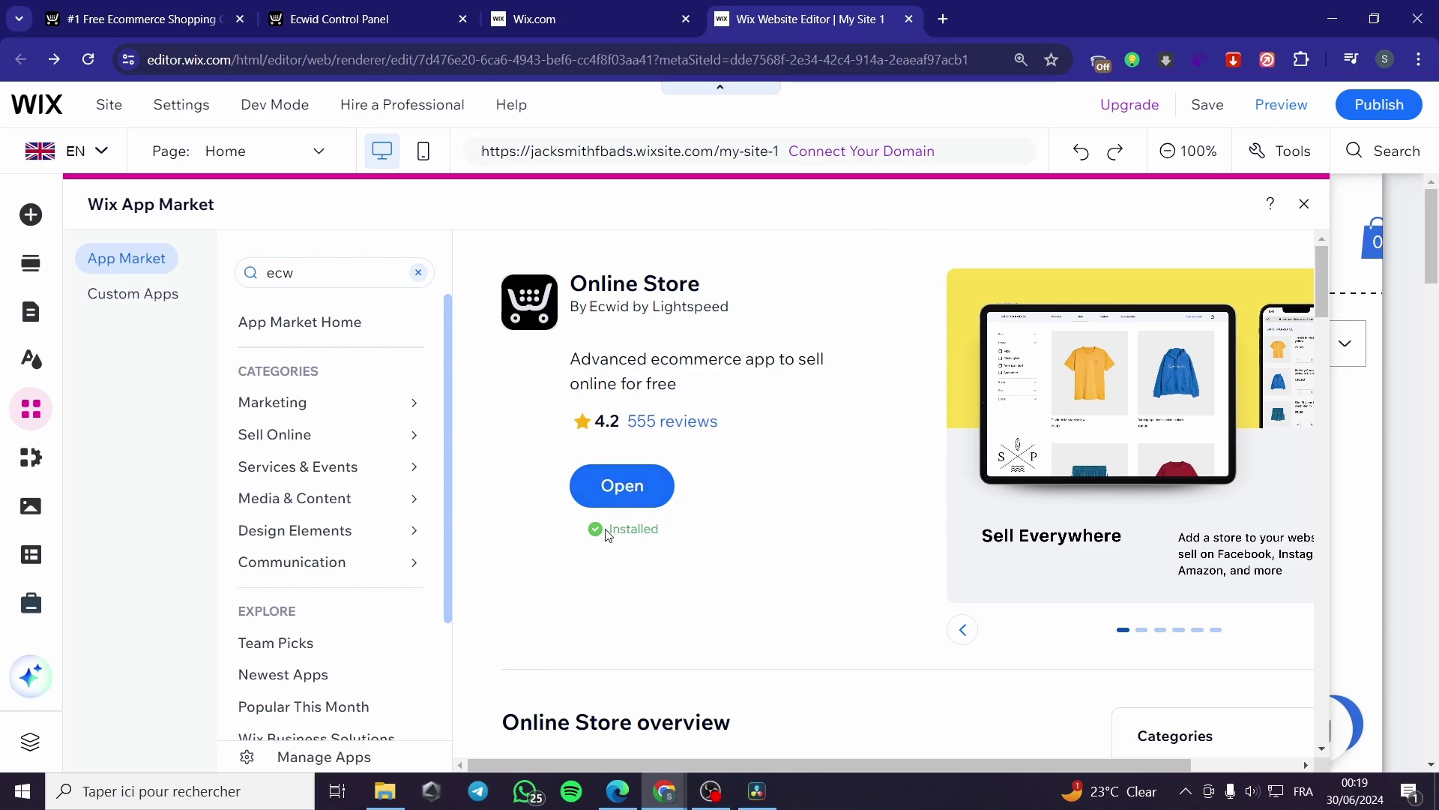
left_click(632, 494)
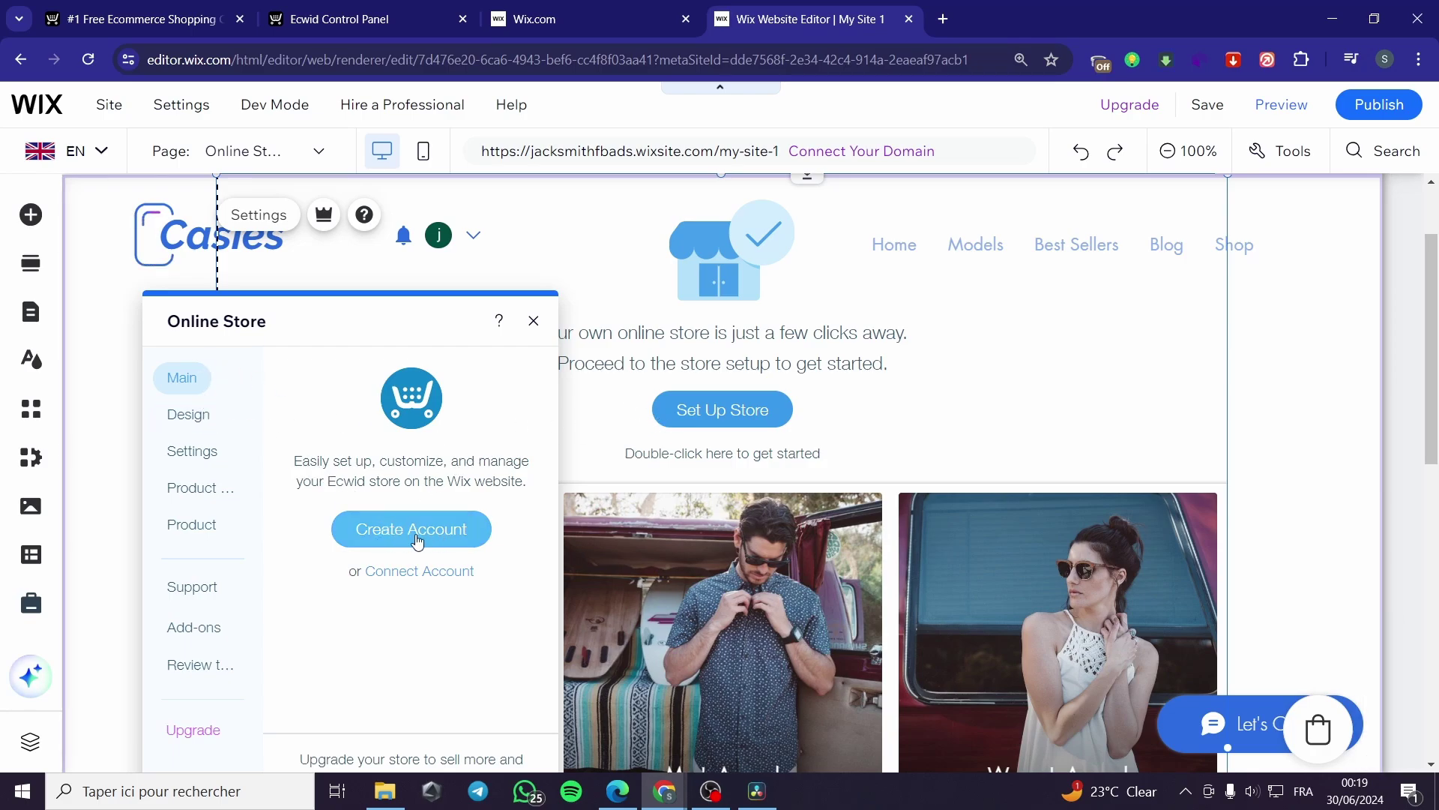
Step: Connect the existing Ecwid account to the Online Store app and accept its authorization request
left_click(411, 572)
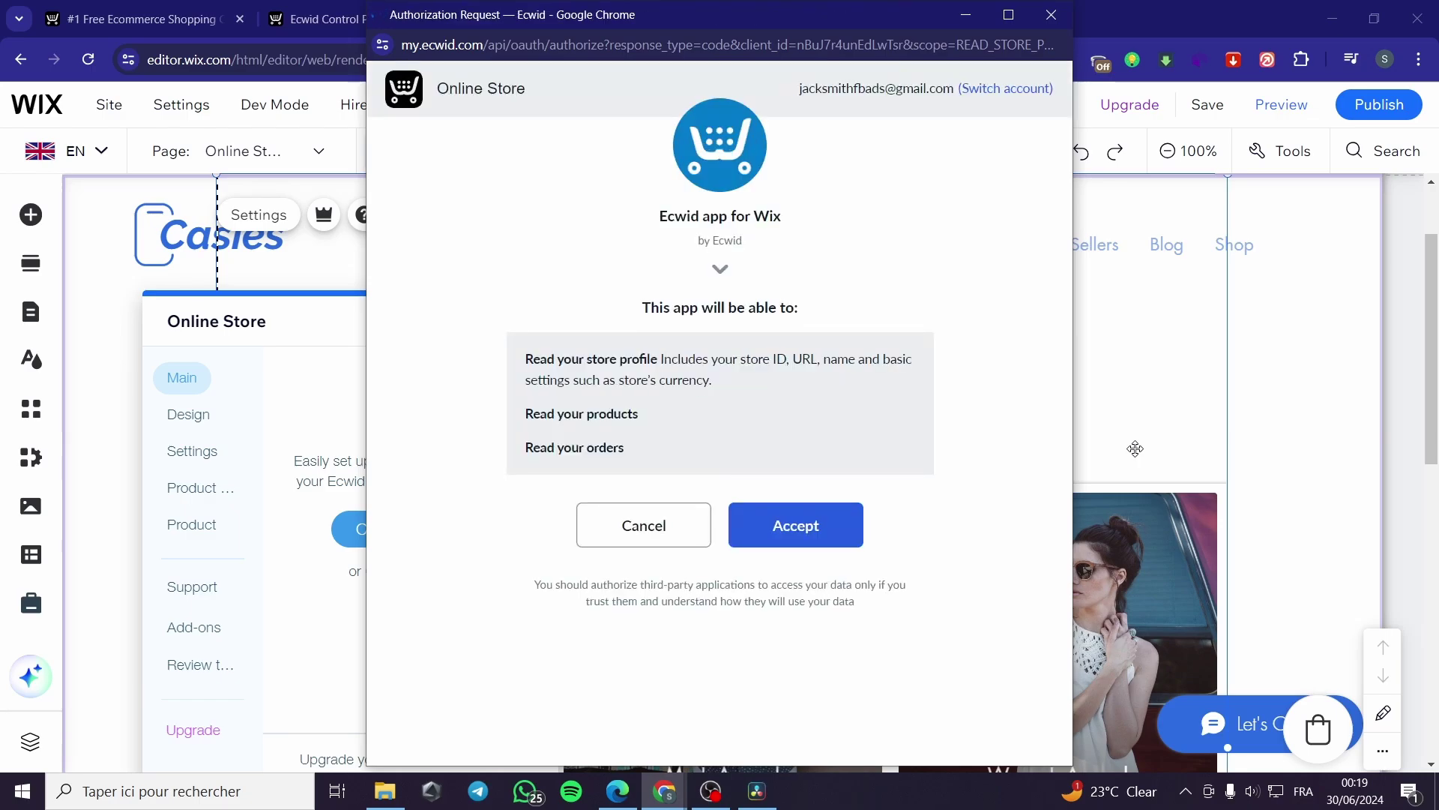
left_click(829, 533)
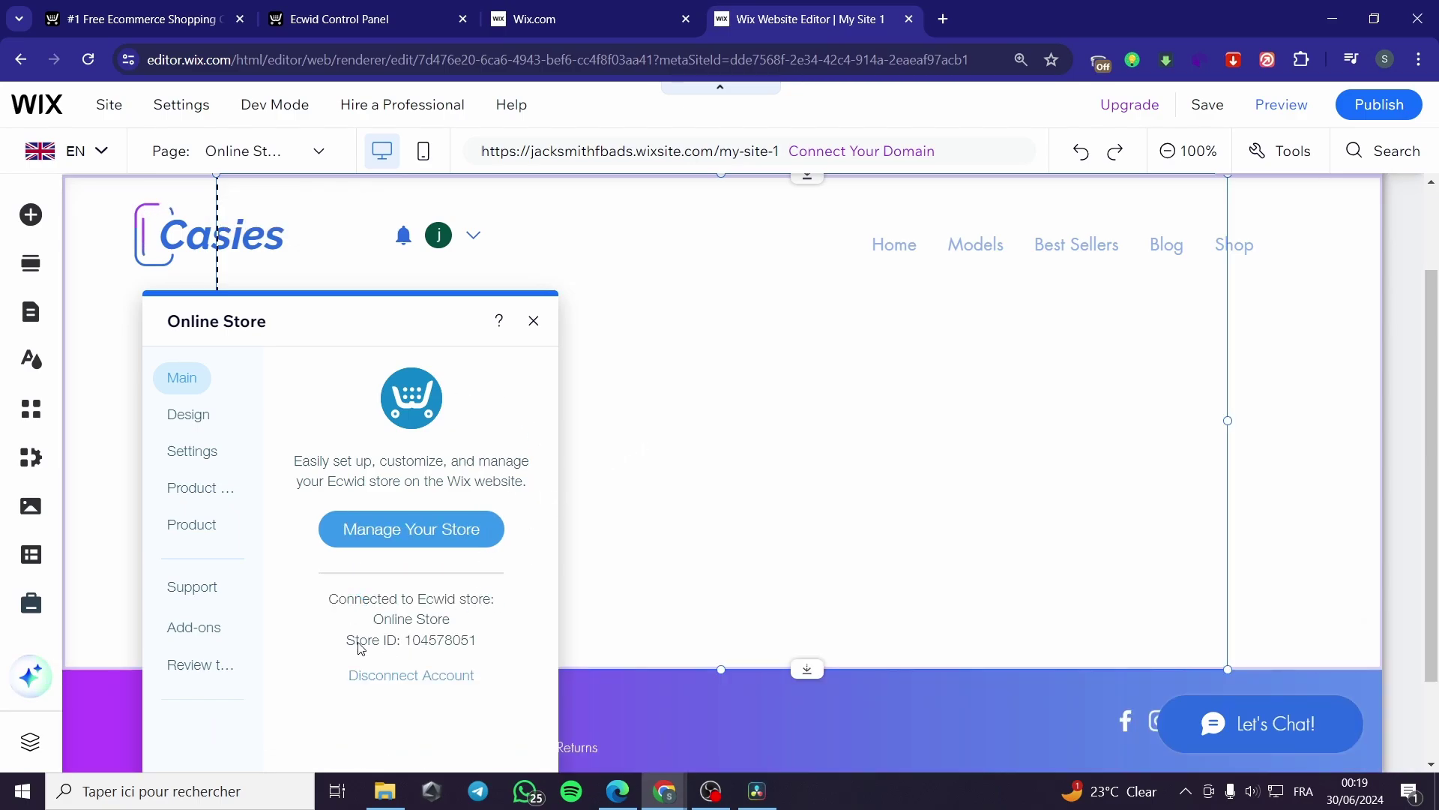
Step: Open the store's management dashboard, check the Ecwid control panel, and return to the Wix editor
left_click(436, 536)
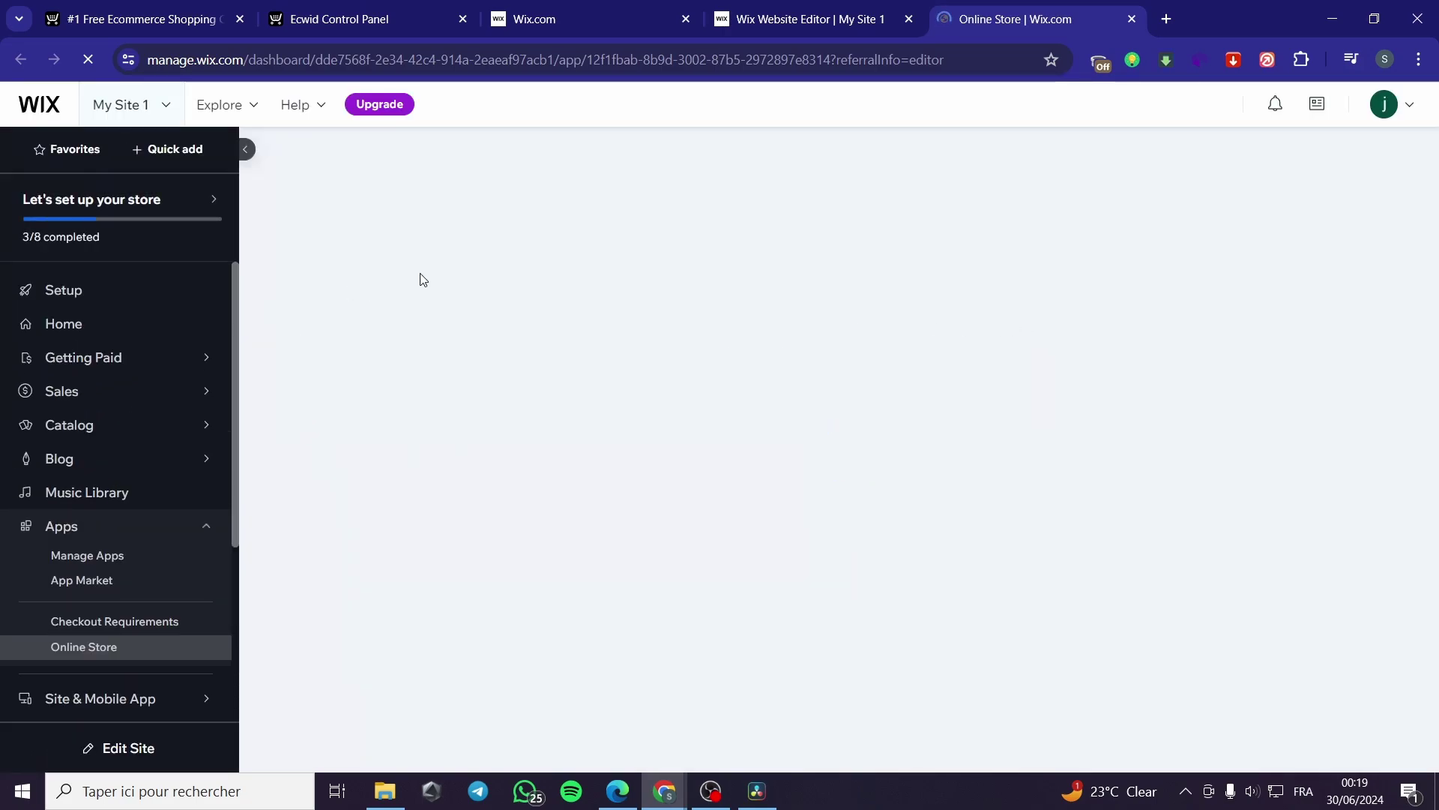
left_click(339, 18)
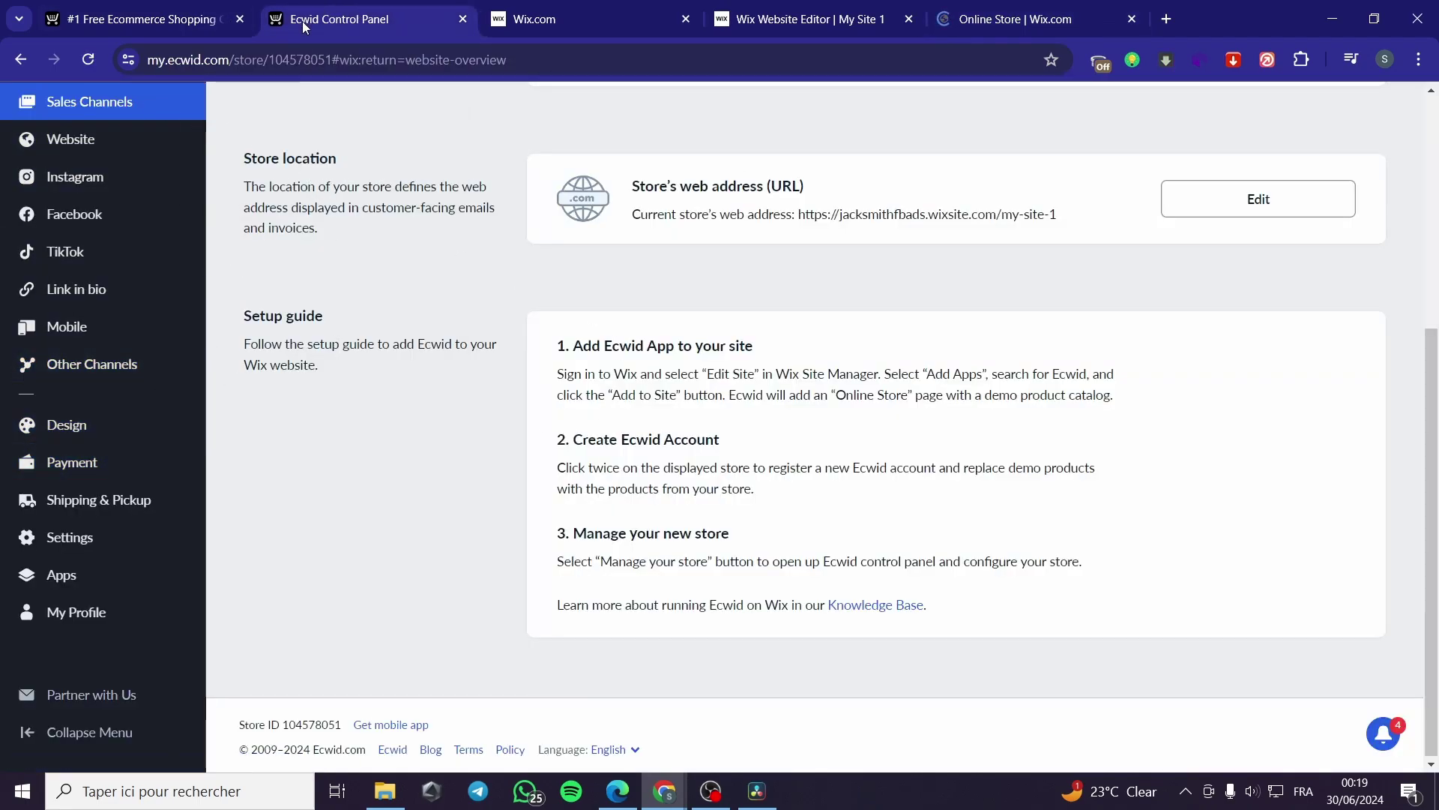
left_click(989, 19)
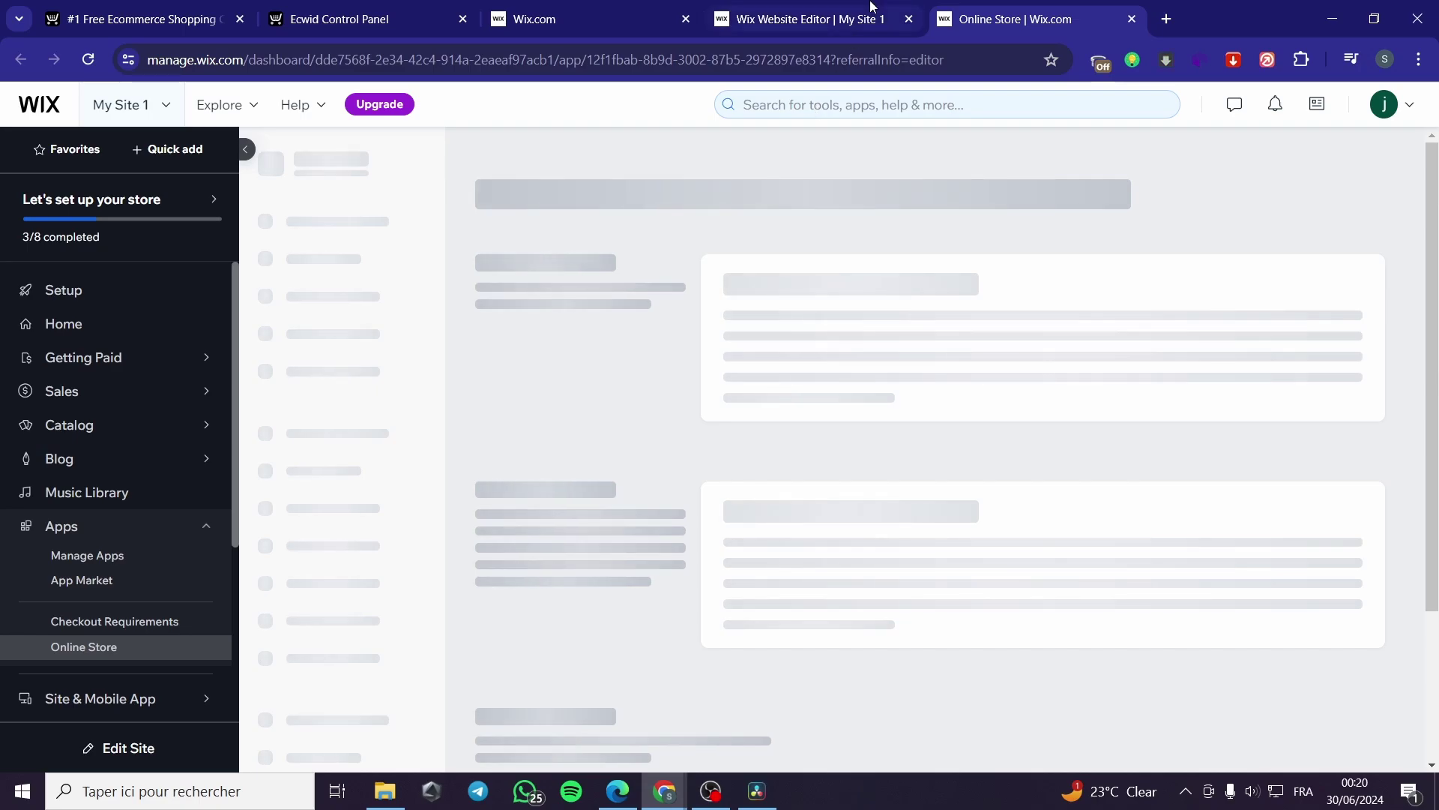
left_click(817, 7)
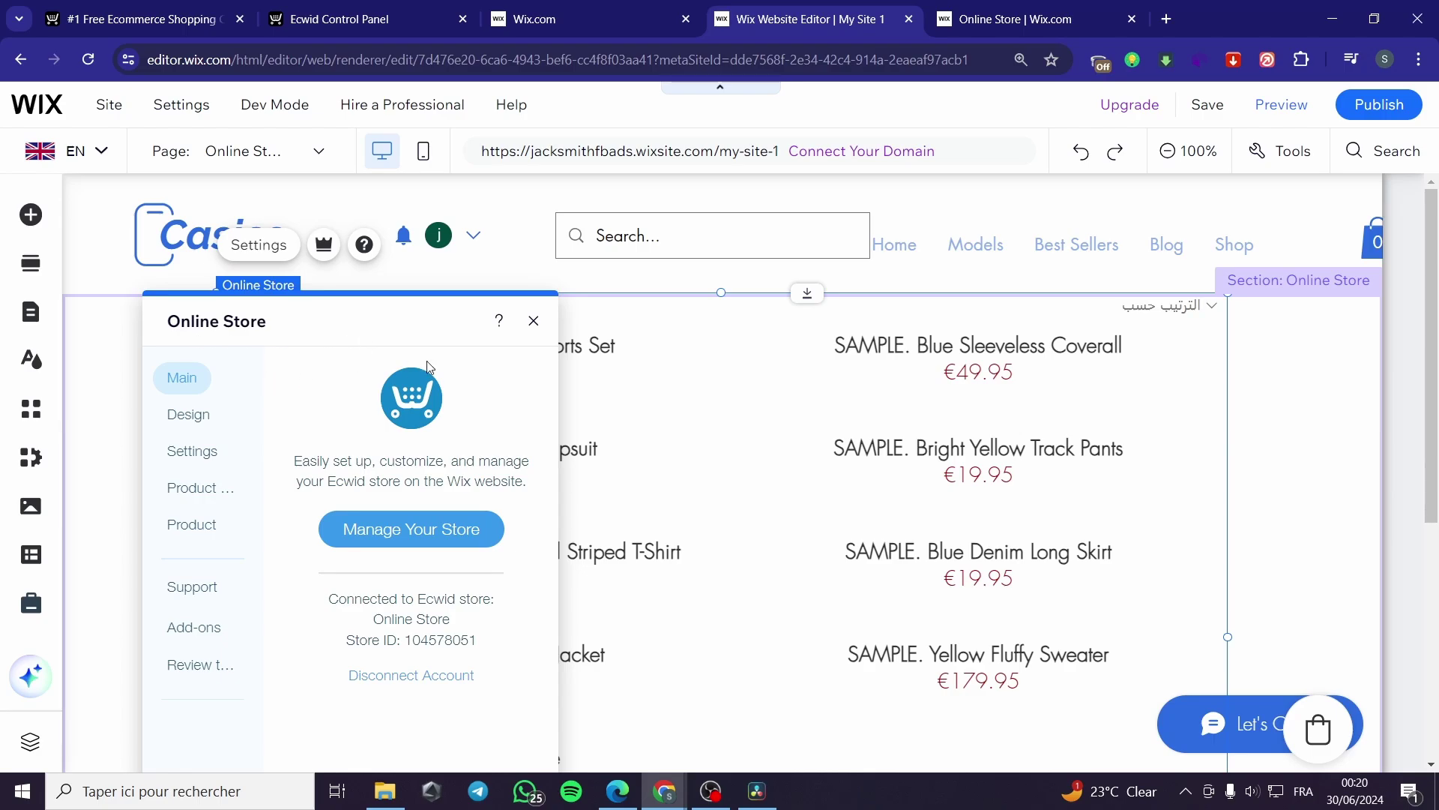
Step: Review the Online Store app's design colors and advanced custom-code settings
left_click(188, 414)
scroll(473, 424, "down", 1)
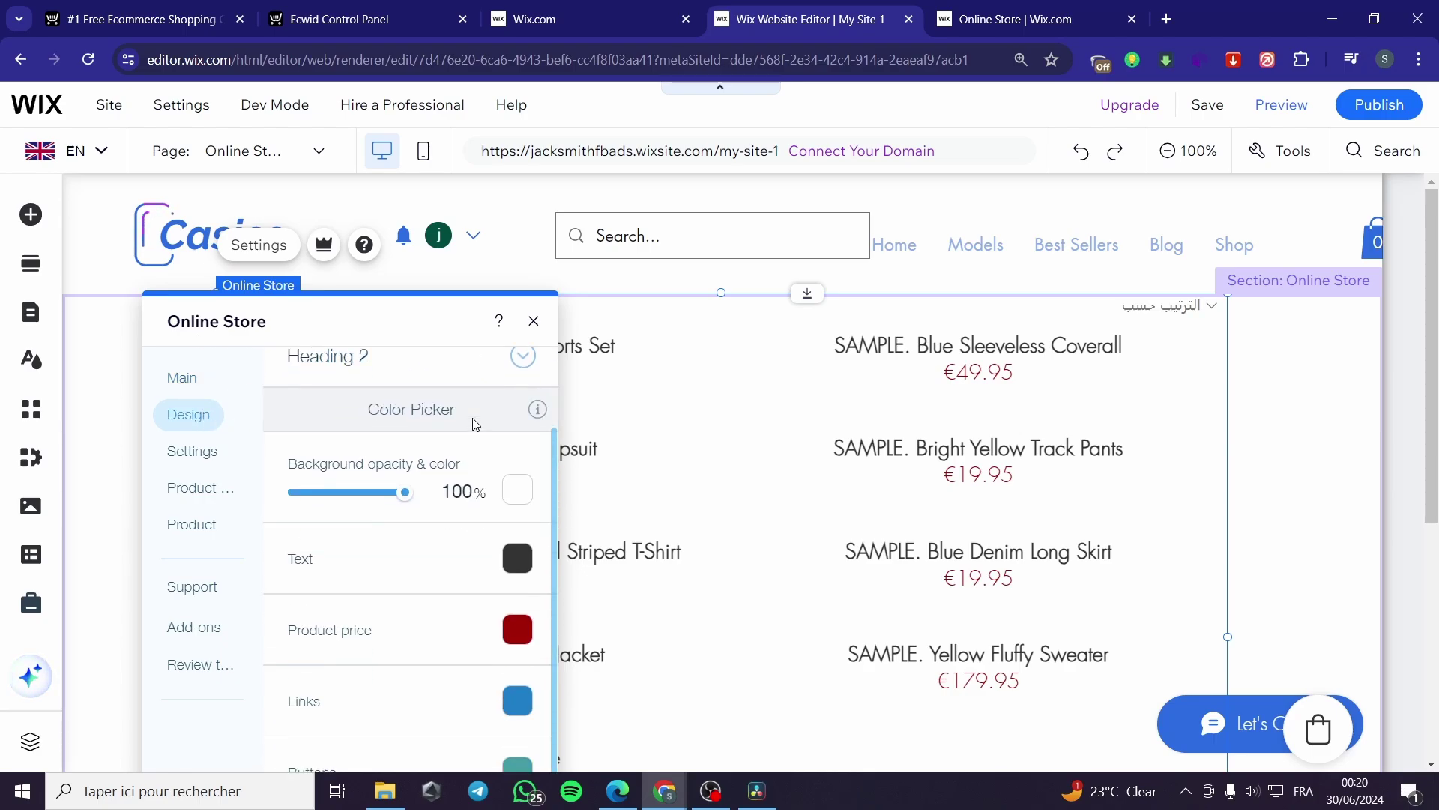
scroll(456, 458, "down", 1)
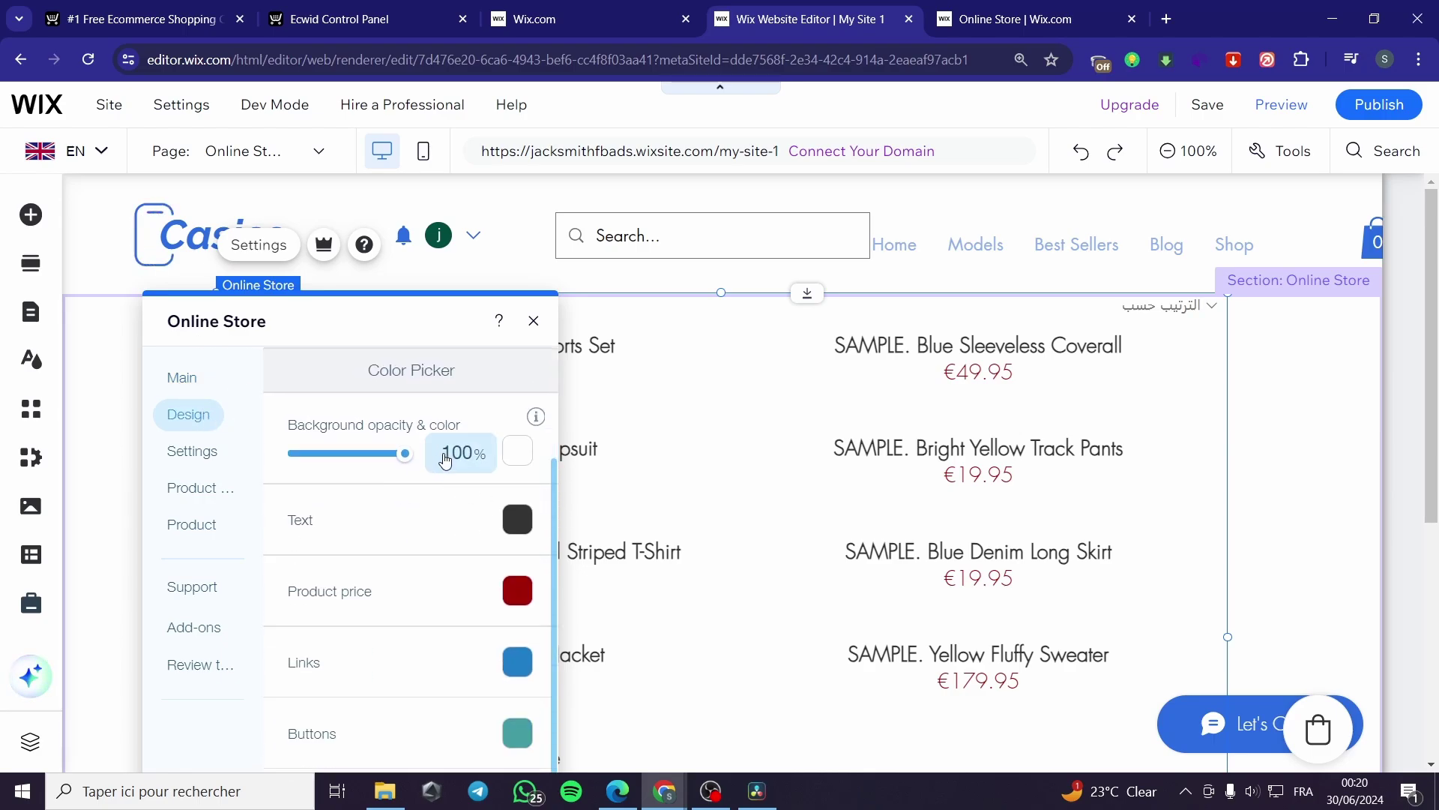
left_click(193, 454)
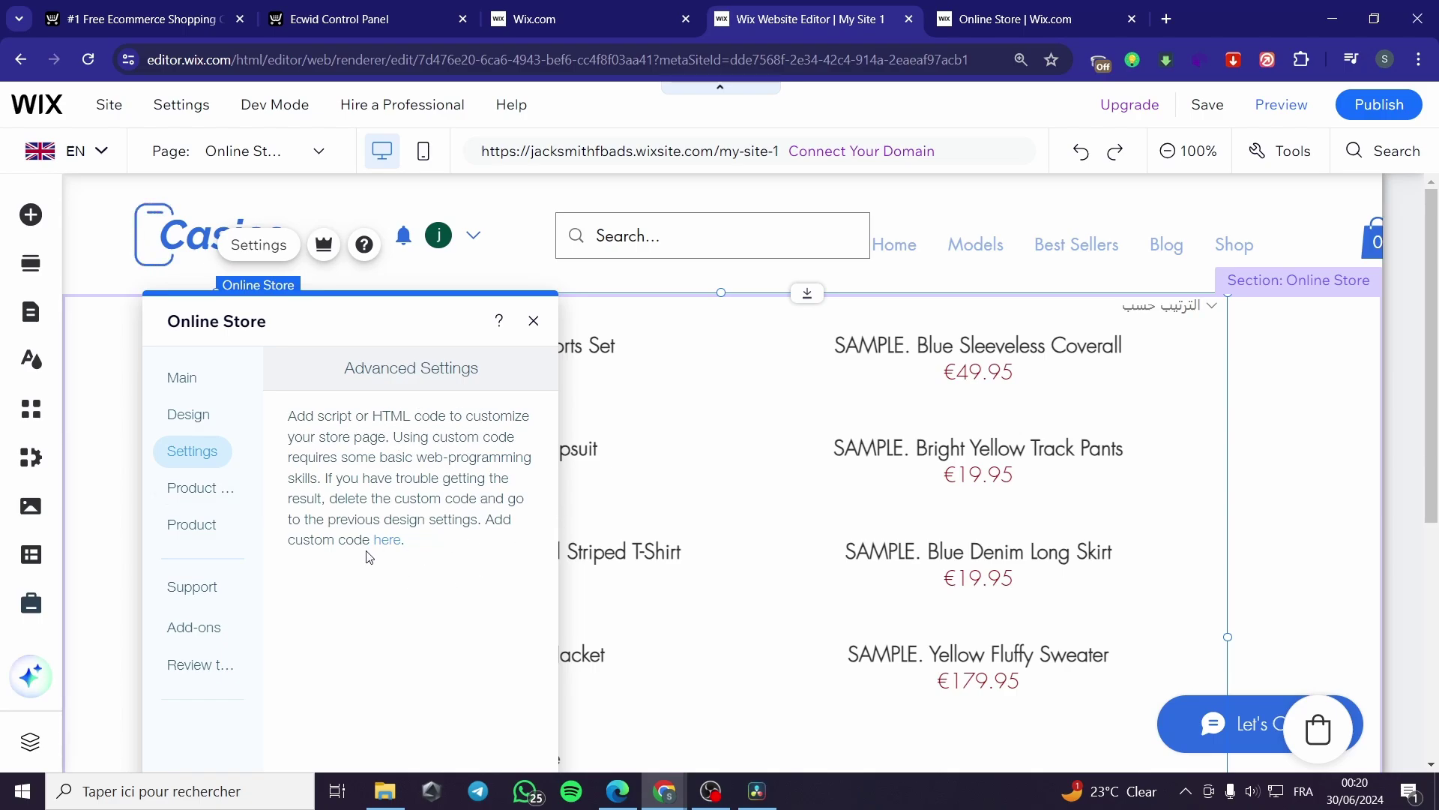
Step: Review the product list and product card options, and enable the one-page layout for the product list
left_click(213, 488)
scroll(462, 503, "down", 3)
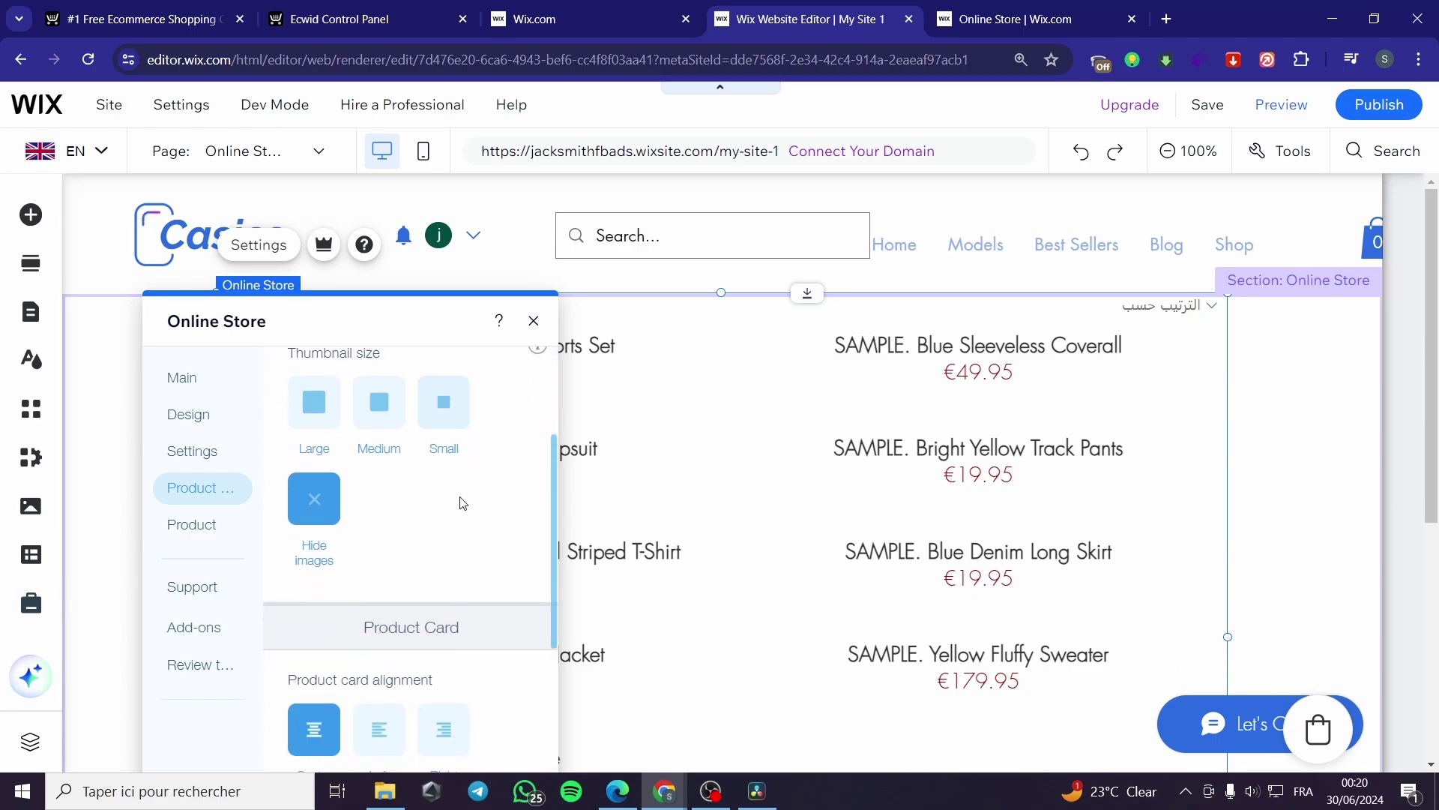
scroll(463, 503, "down", 3)
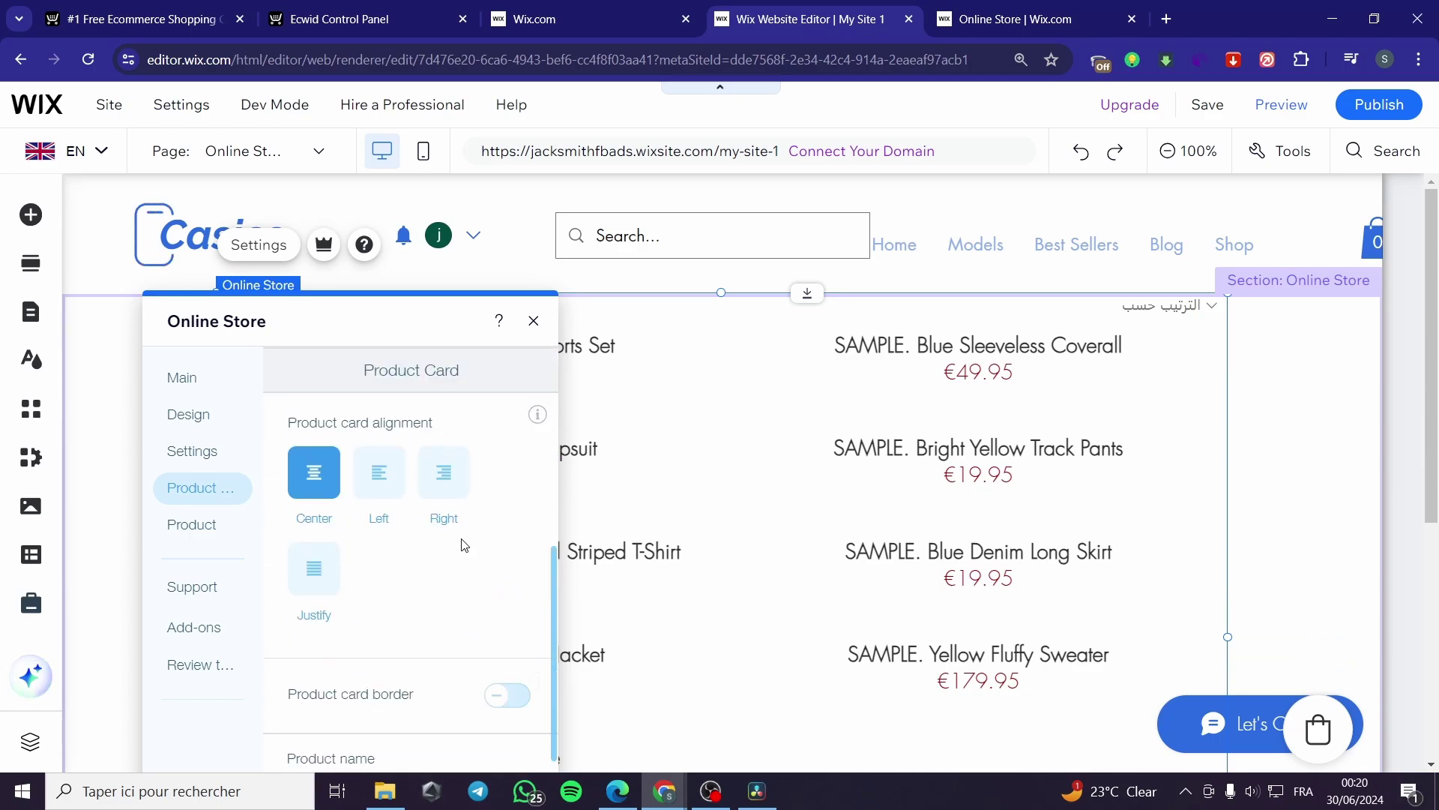
scroll(464, 546, "up", 5)
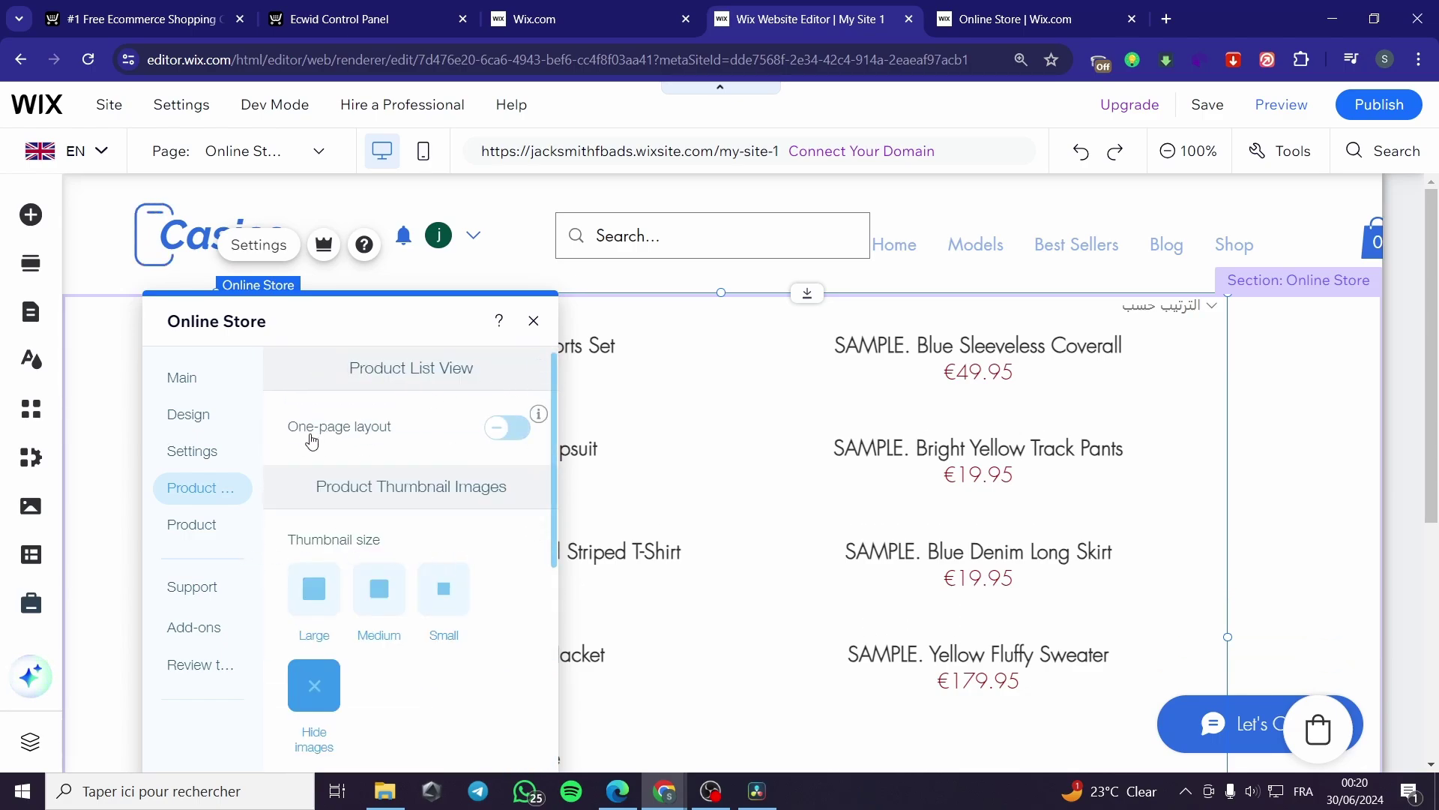
left_click(510, 427)
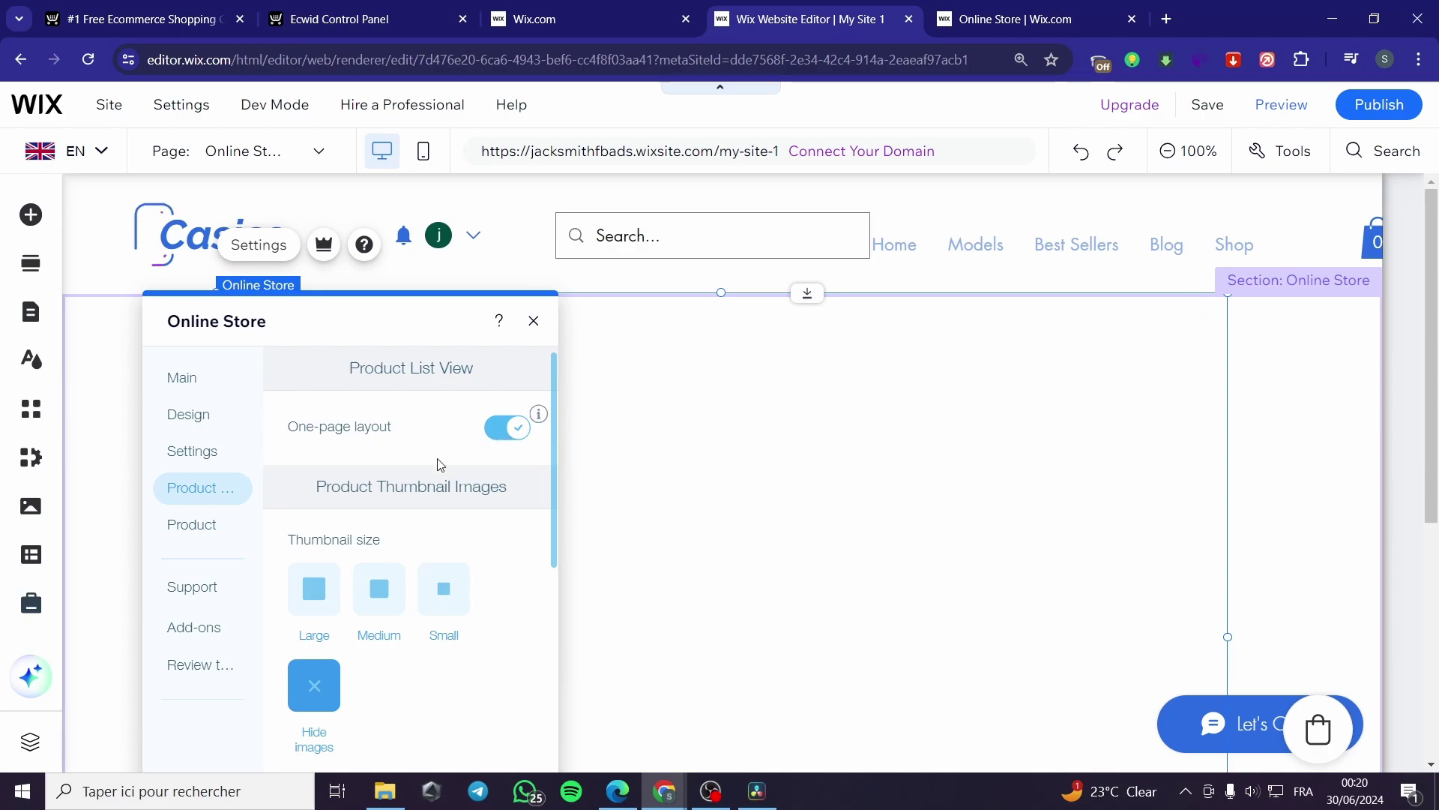
Step: Examine the thumbnail and product card options, the product page layout settings, and the sample product page
scroll(415, 581, "down", 4)
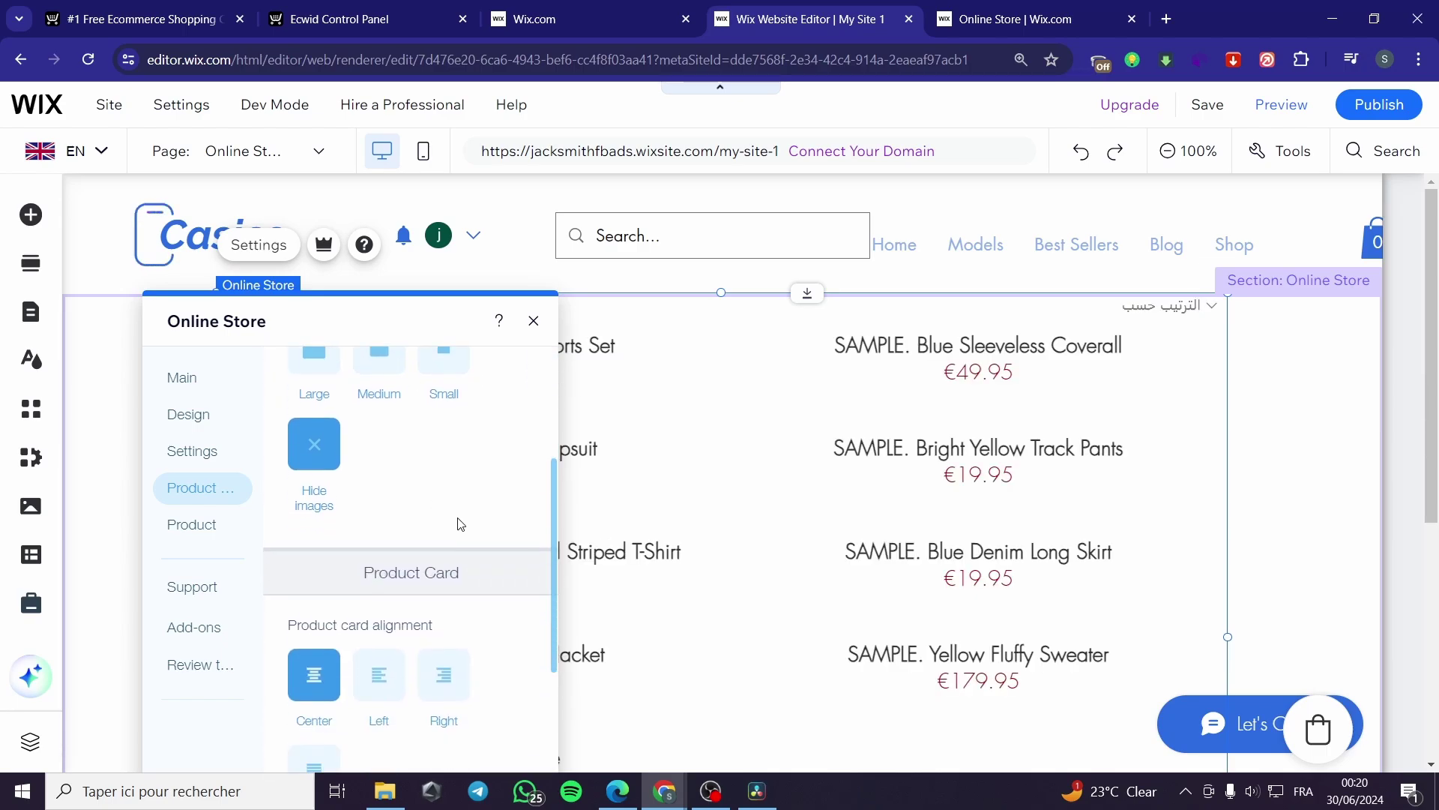
scroll(434, 543, "down", 3)
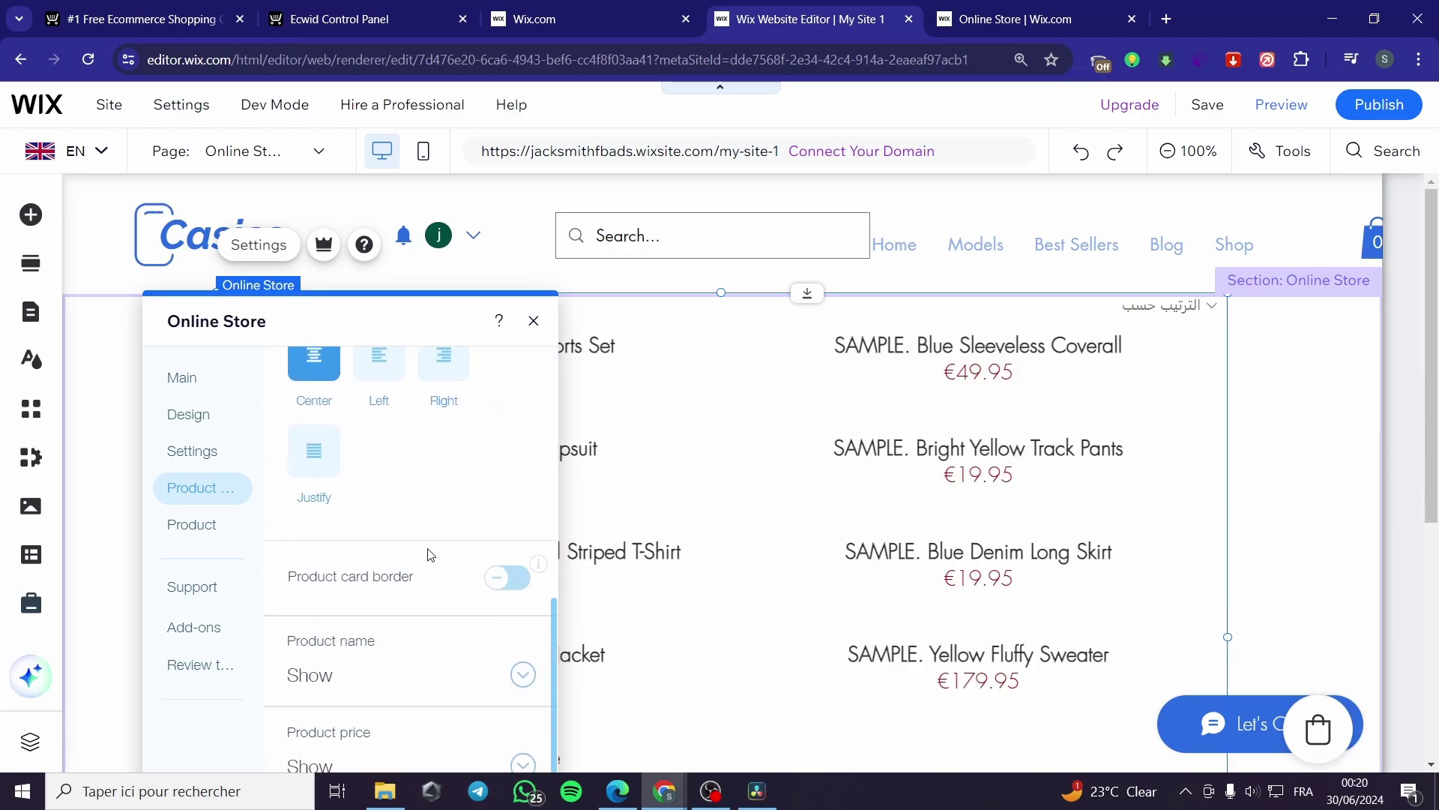
scroll(480, 570, "down", 2)
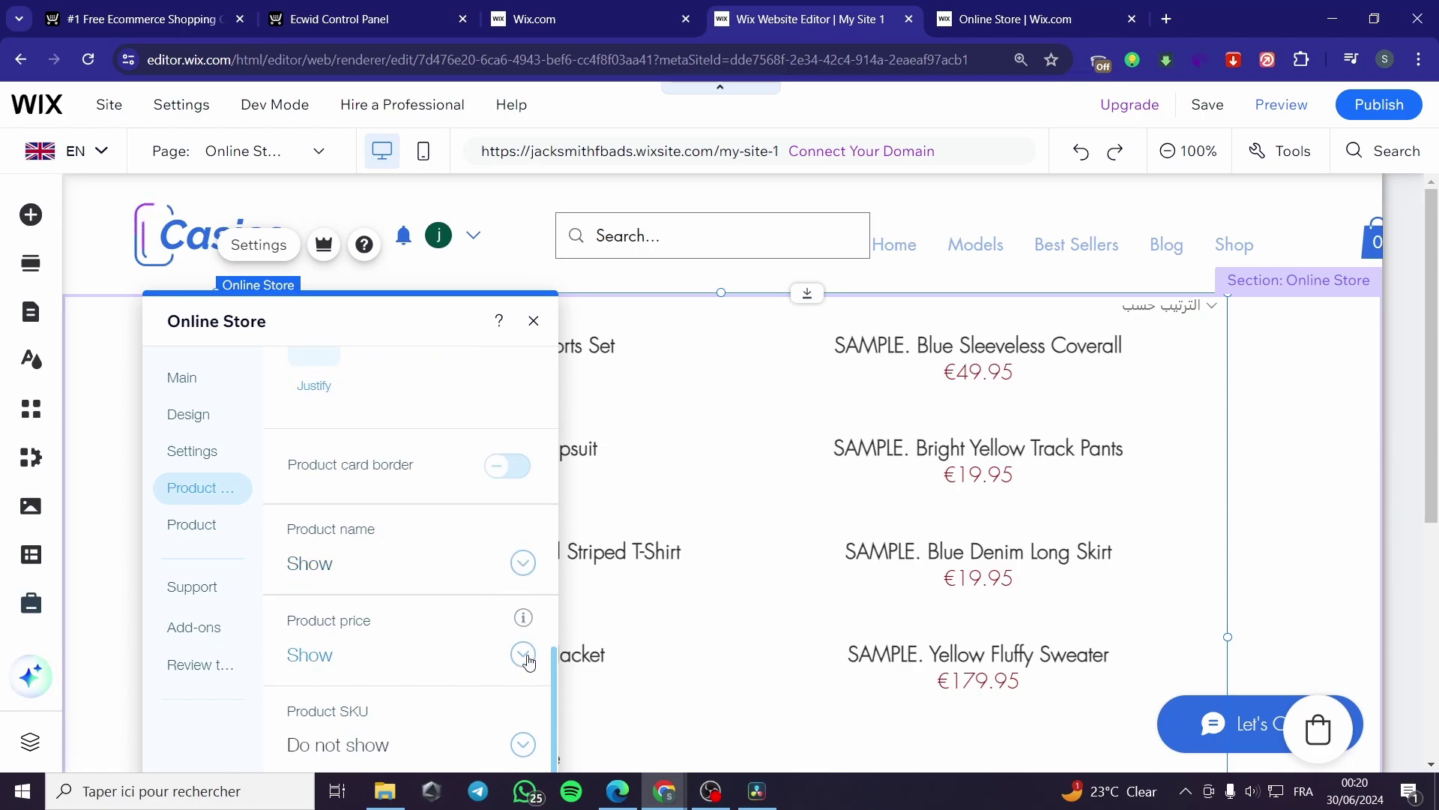
left_click(197, 529)
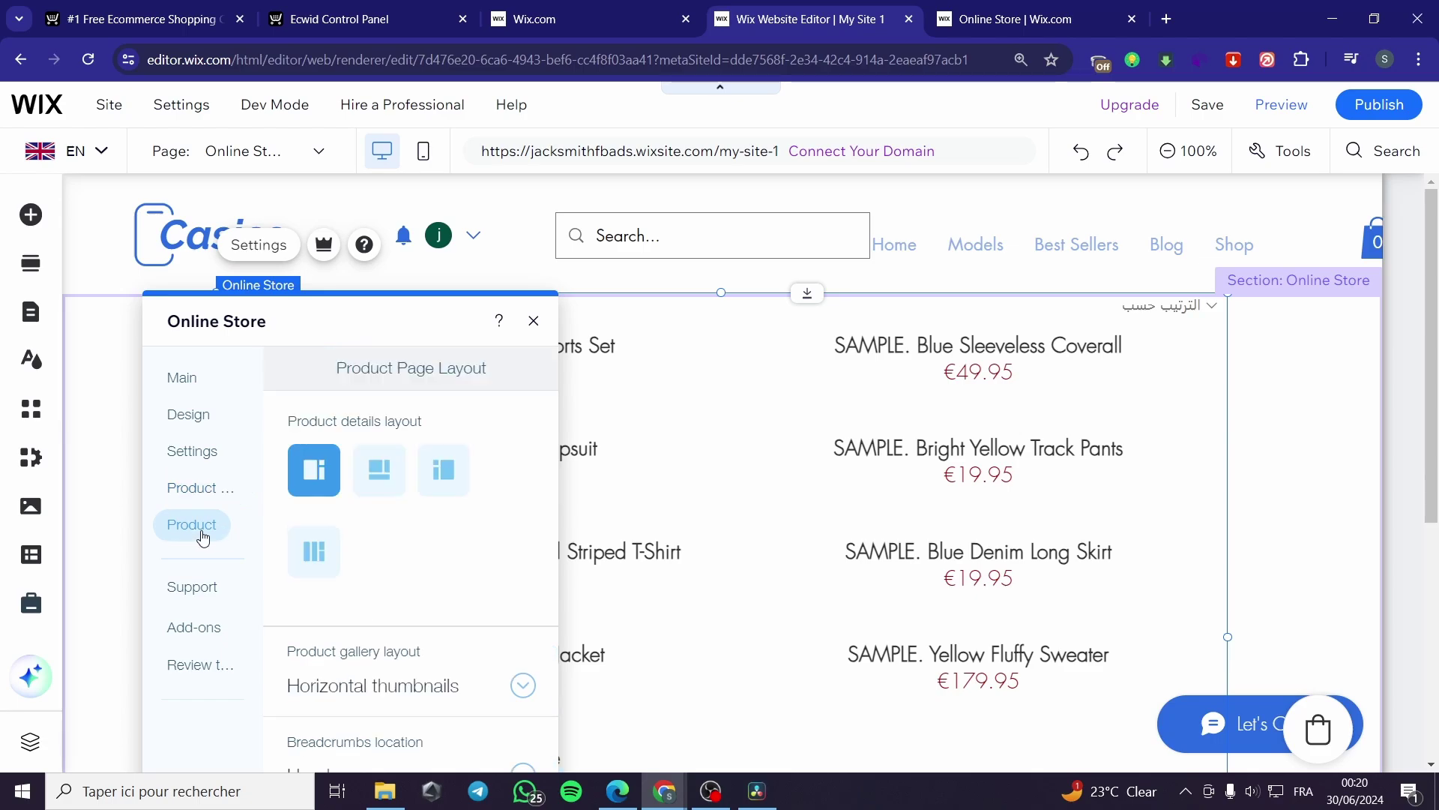
scroll(475, 480, "down", 1)
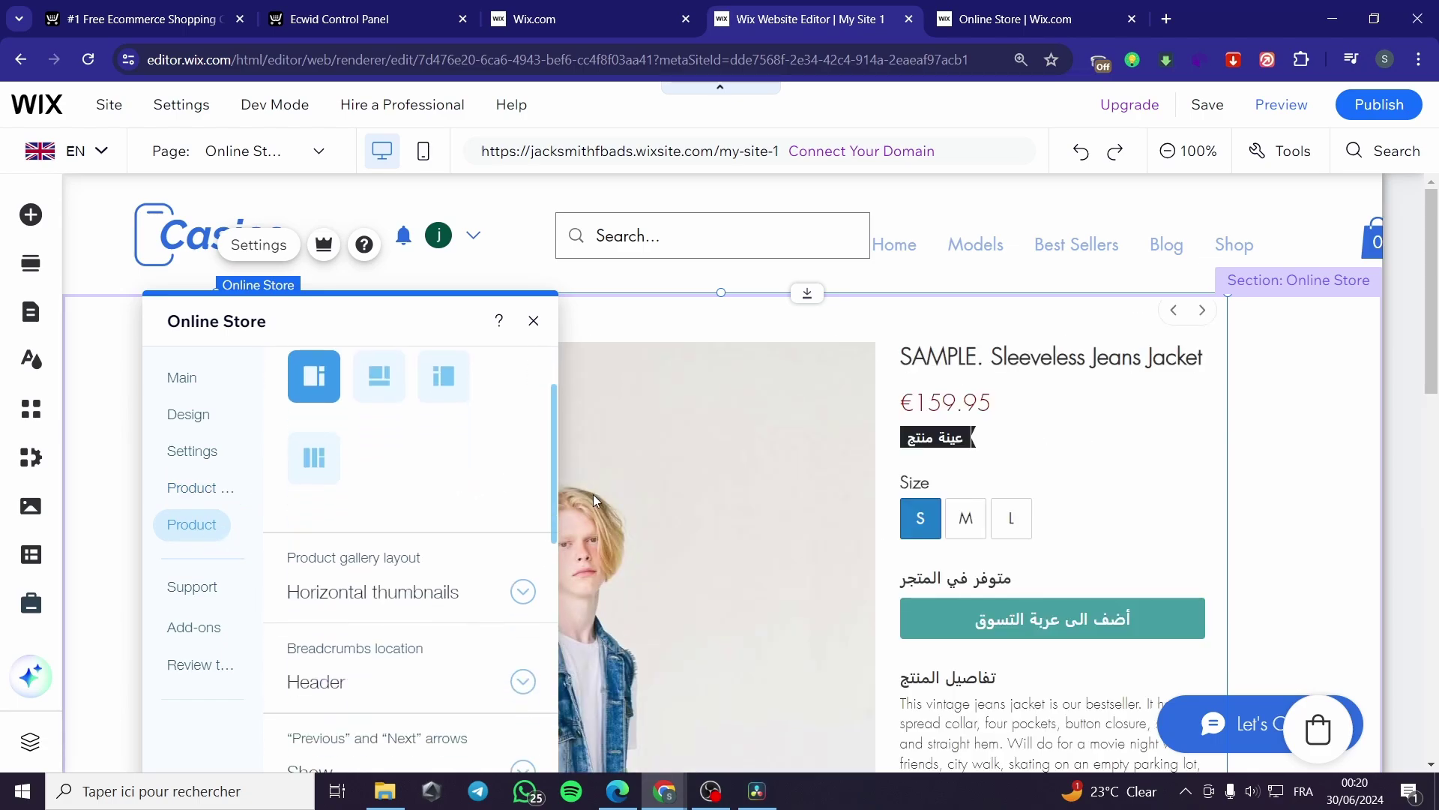
scroll(1036, 534, "down", 1)
scroll(1036, 534, "down", 5)
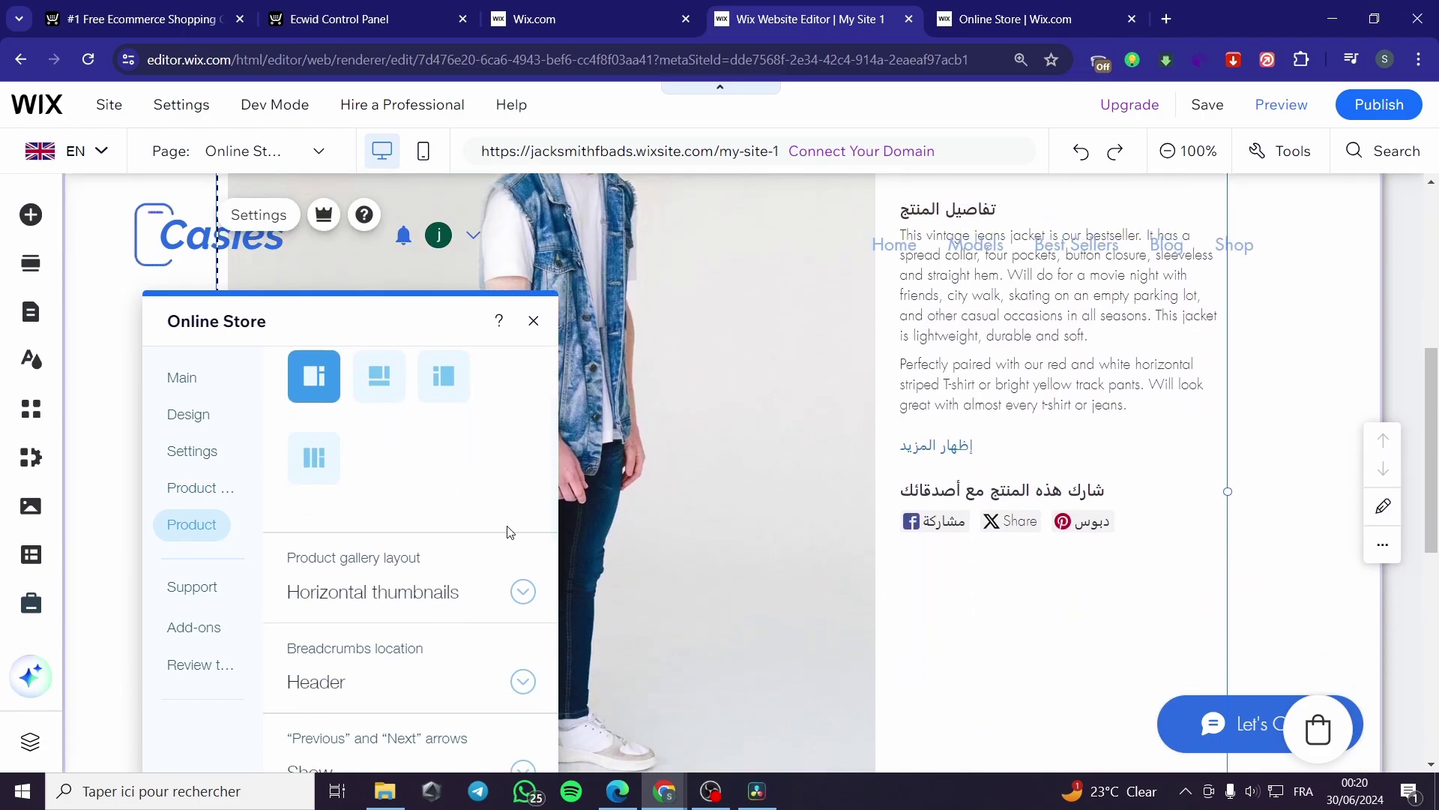
Step: Enable the product quantity option in the product page's sidebar content settings
scroll(480, 540, "down", 5)
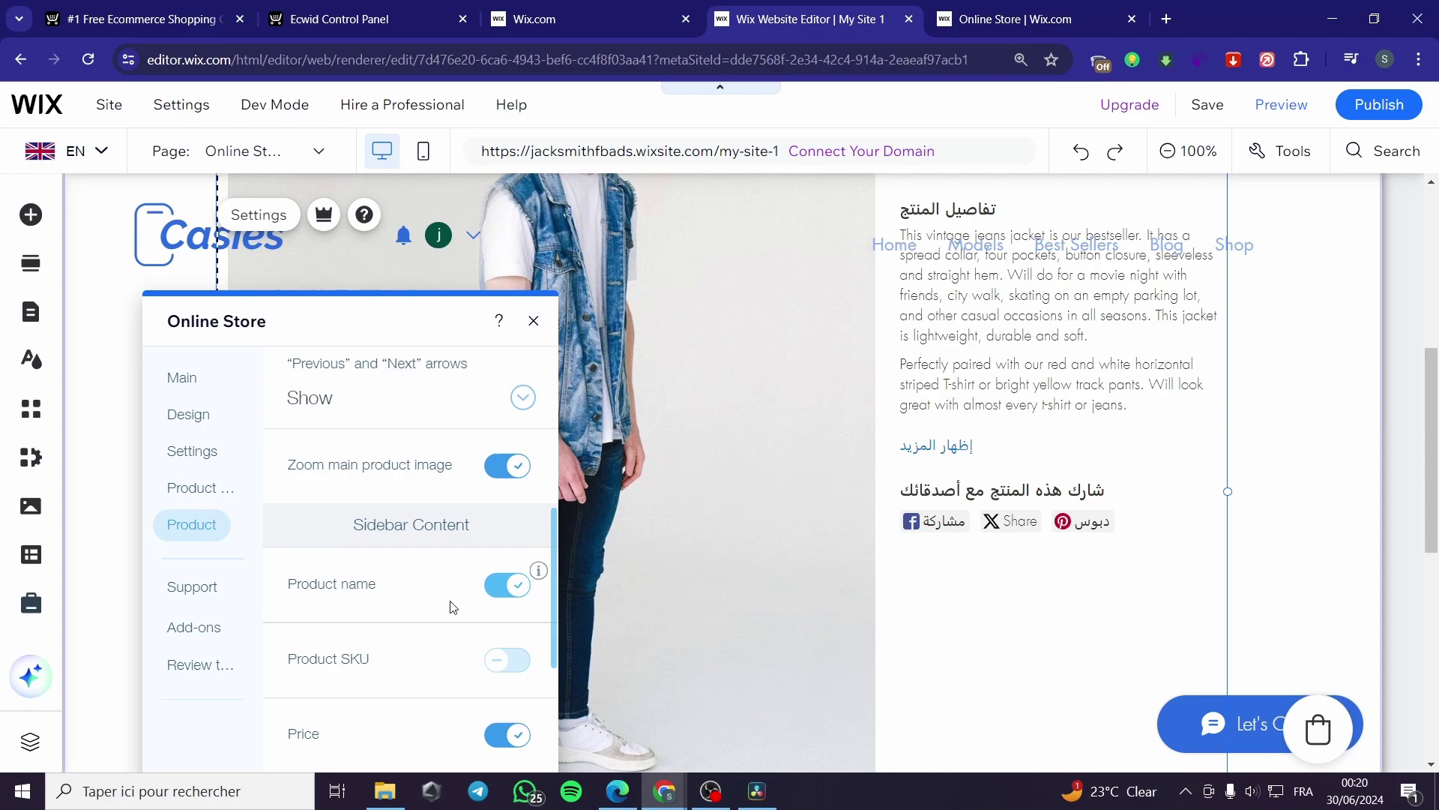
scroll(460, 571, "down", 4)
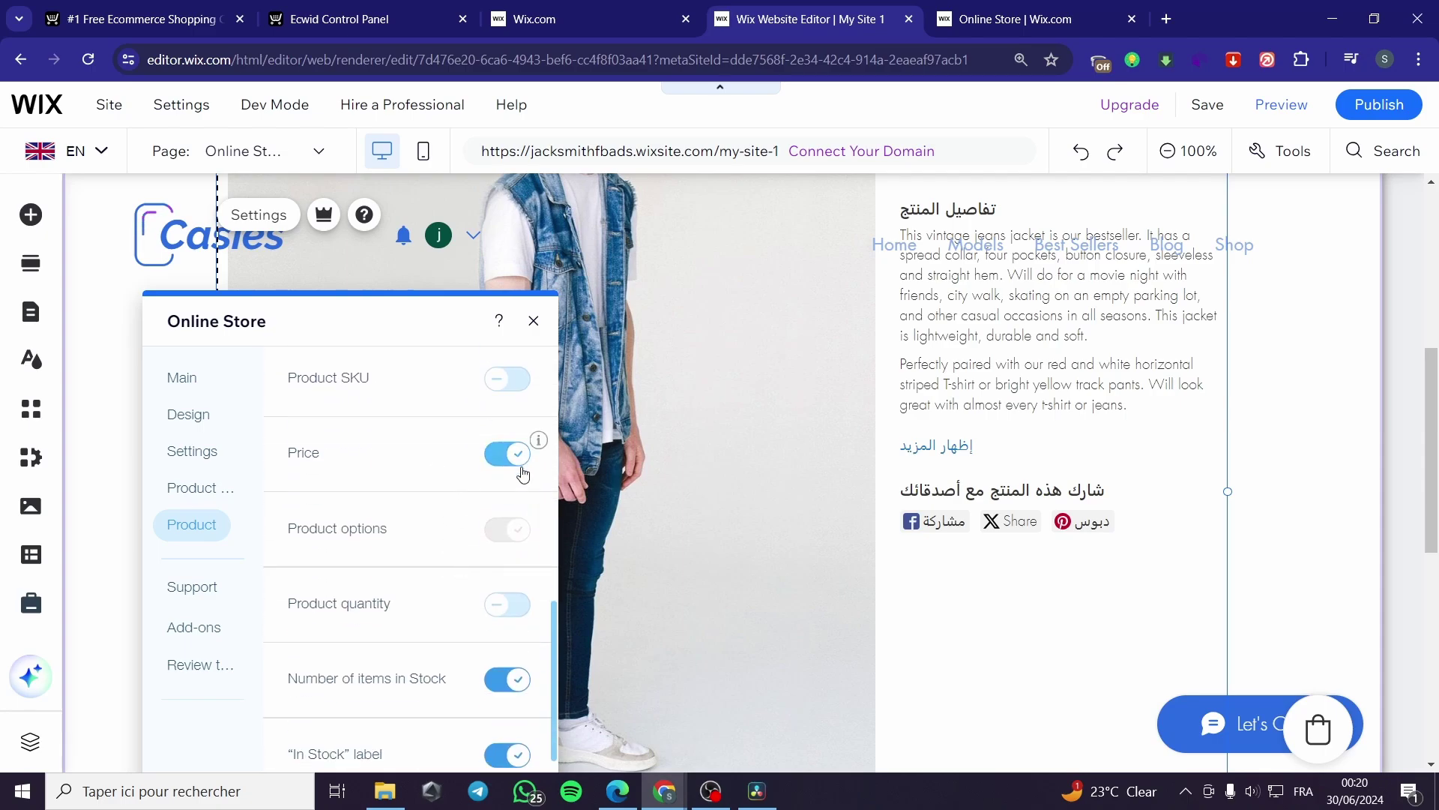
scroll(454, 545, "down", 2)
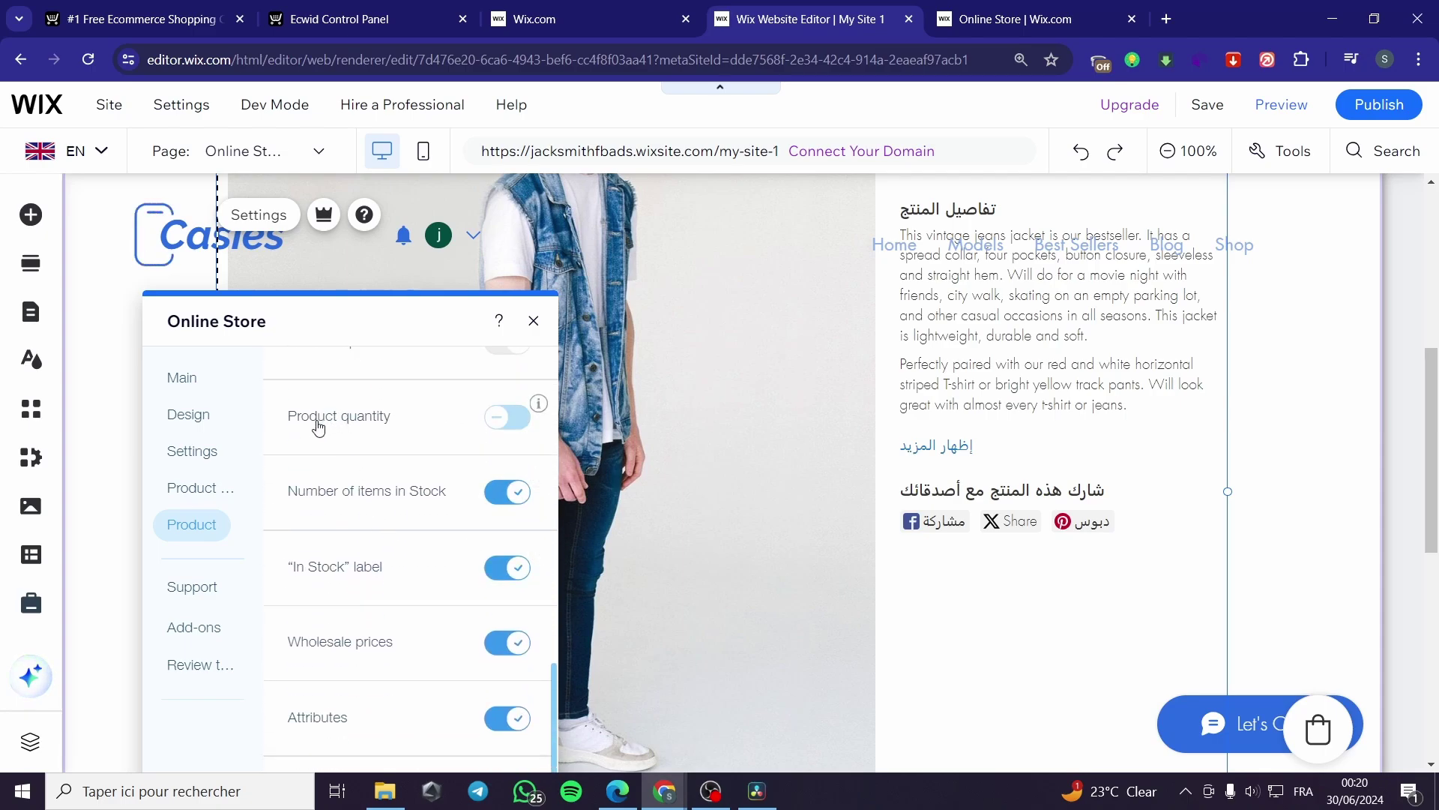
left_click(534, 422)
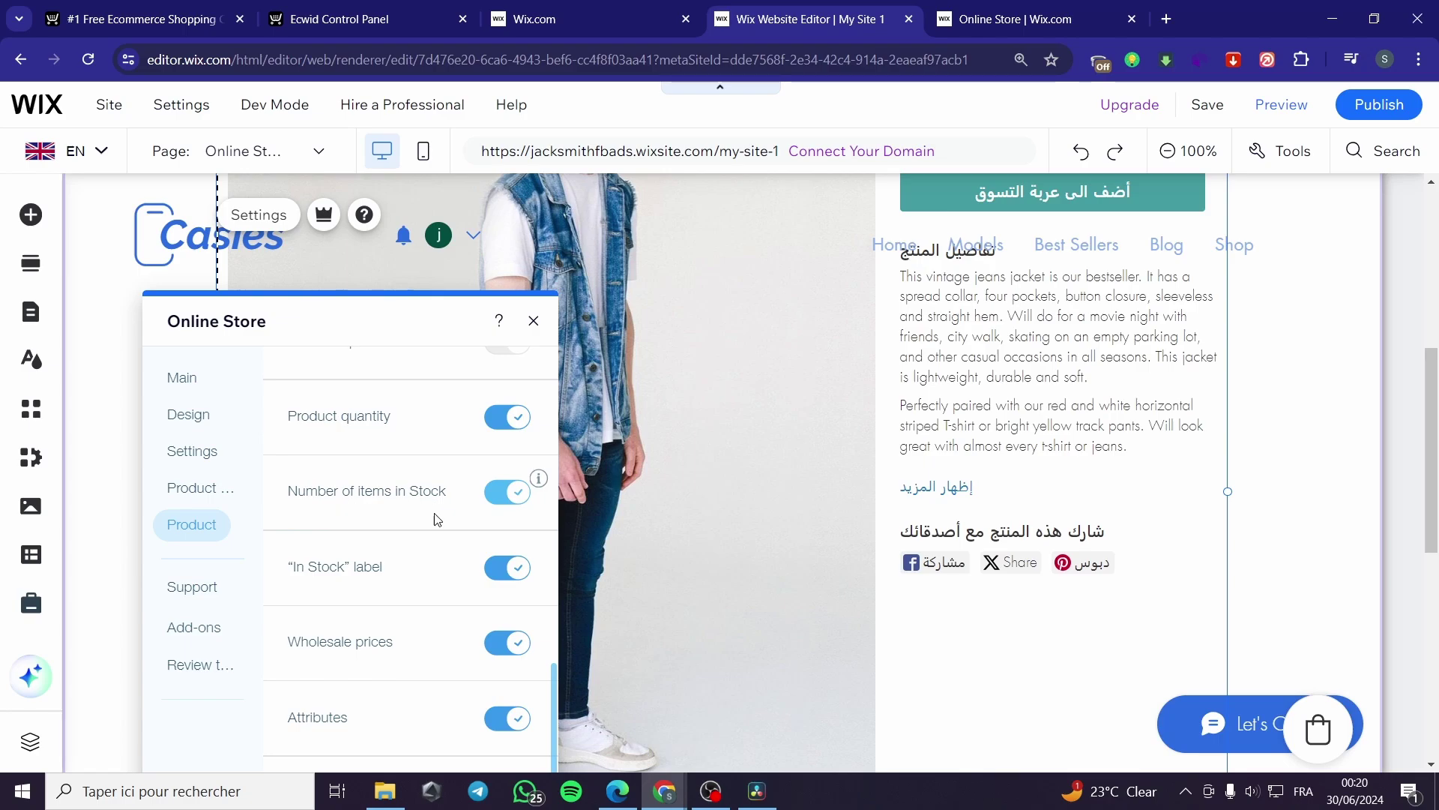
Step: Review the remaining sidebar content options through the share buttons, and return to the product page layout settings
scroll(437, 518, "up", 2)
scroll(440, 592, "down", 2)
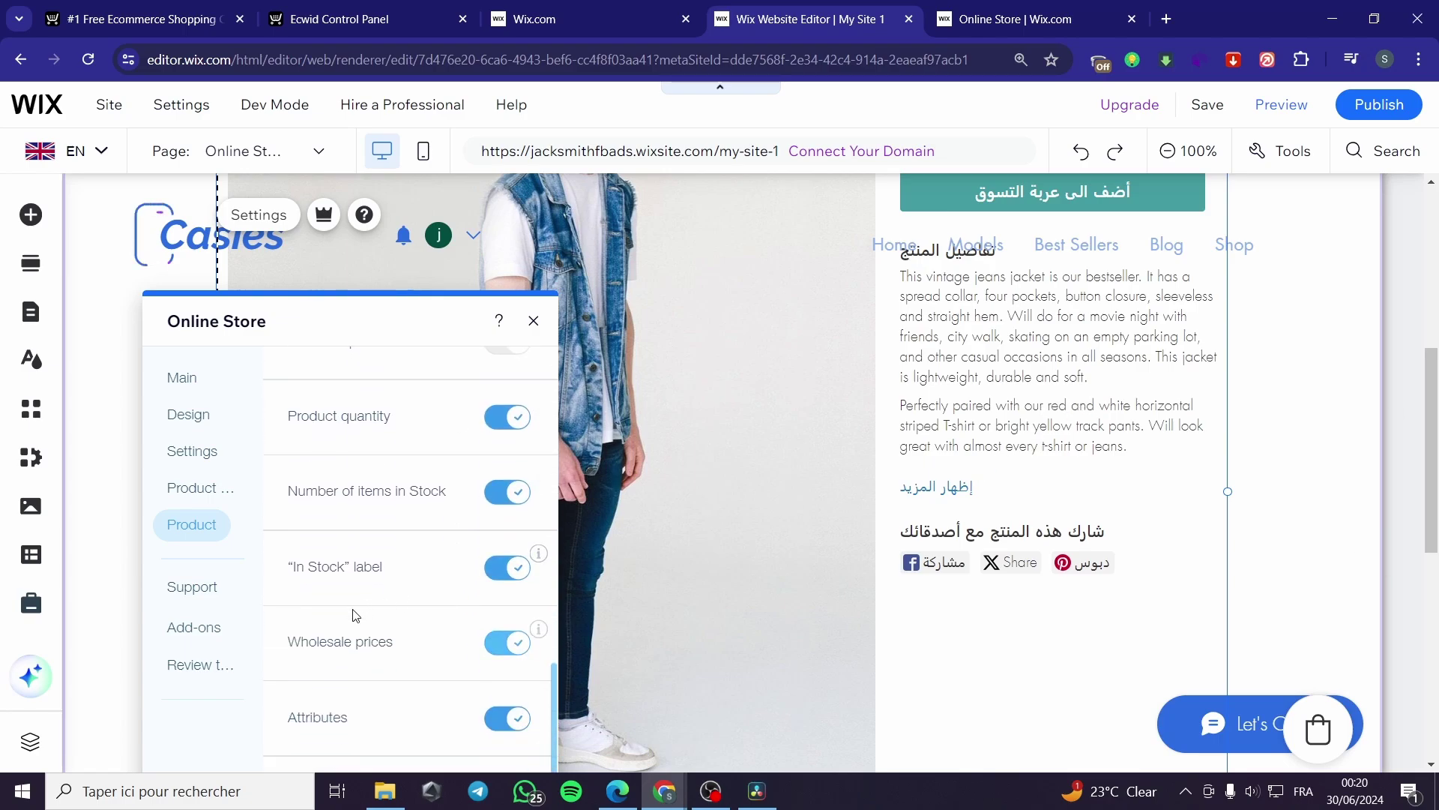
scroll(505, 568, "down", 2)
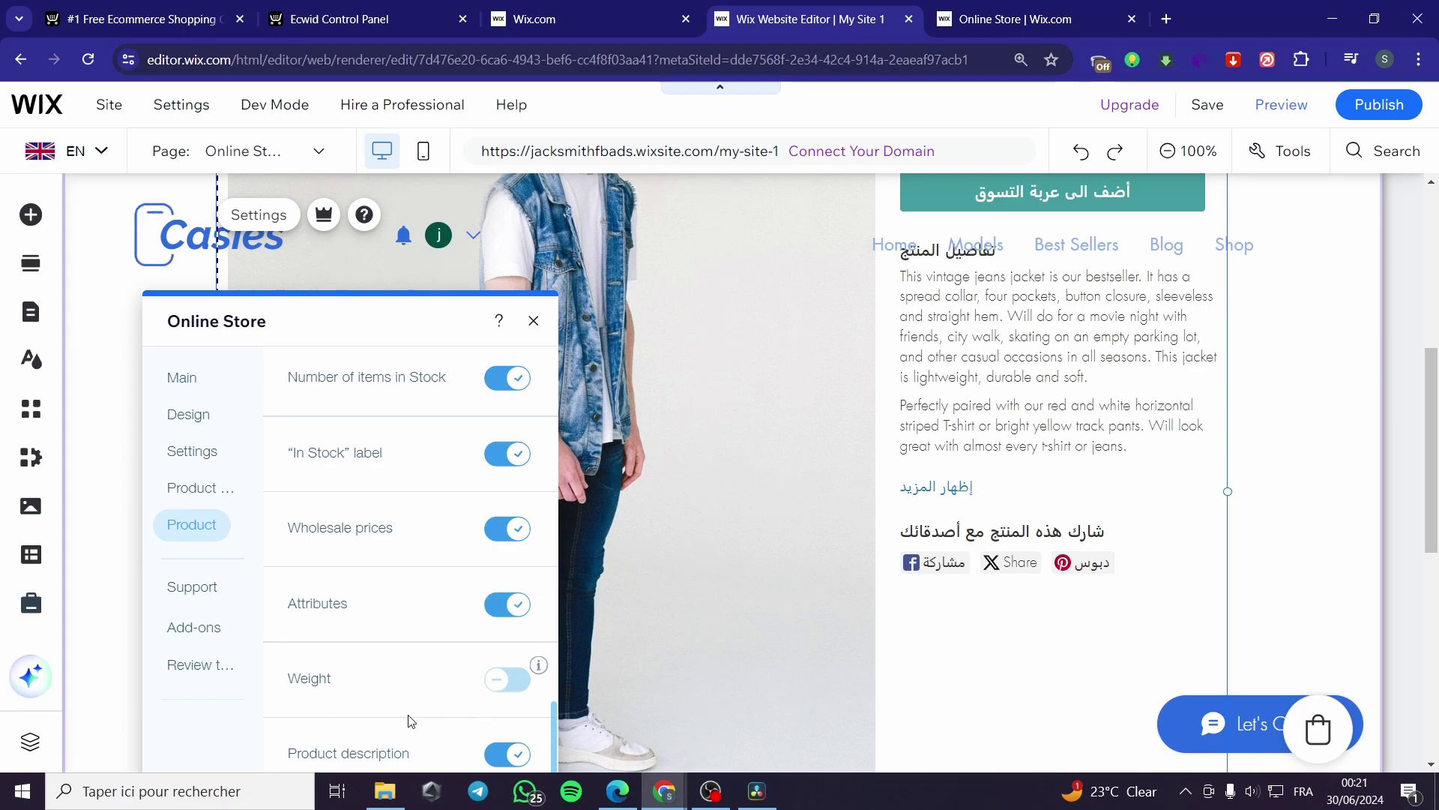
left_click_drag(382, 324, 375, 217)
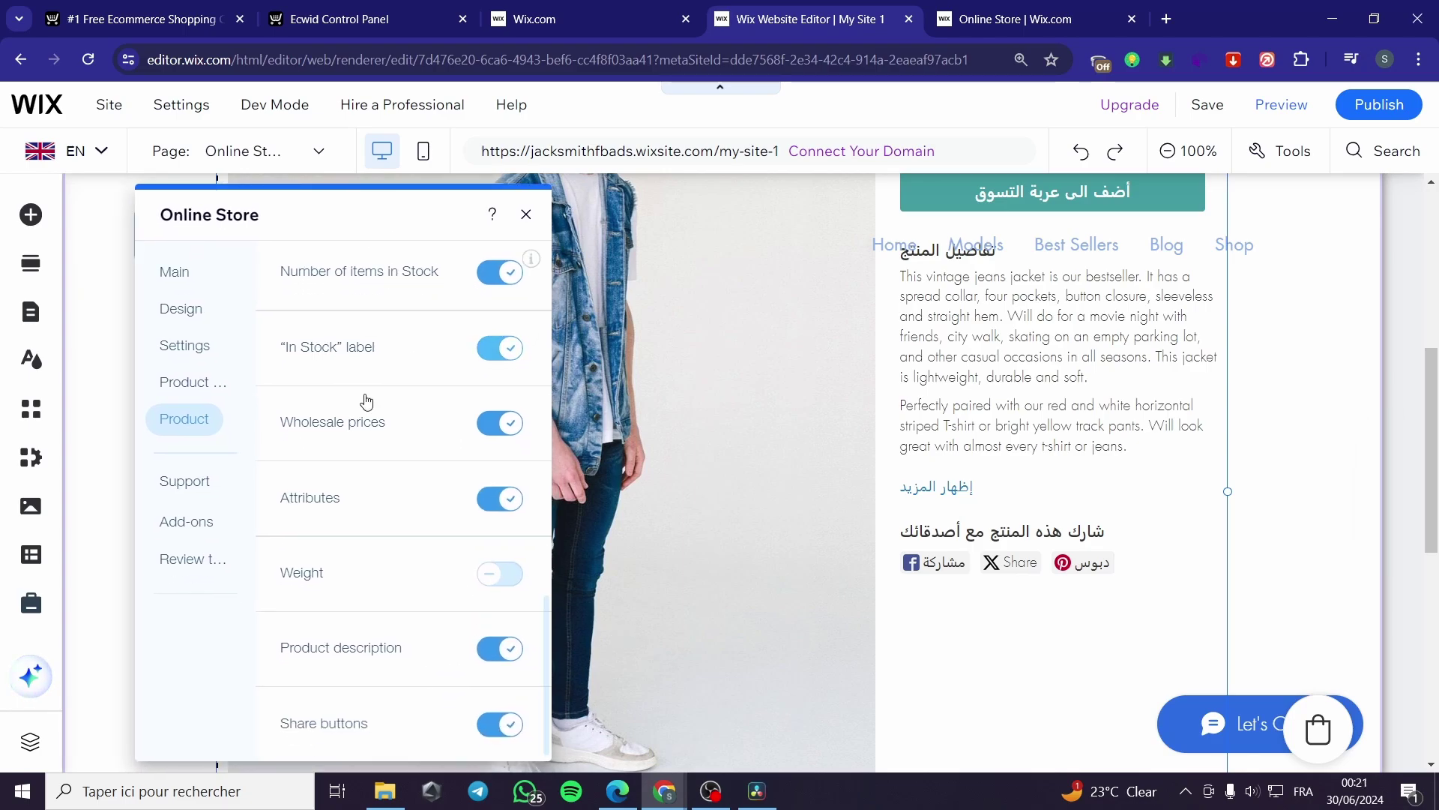
scroll(460, 733, "up", 10)
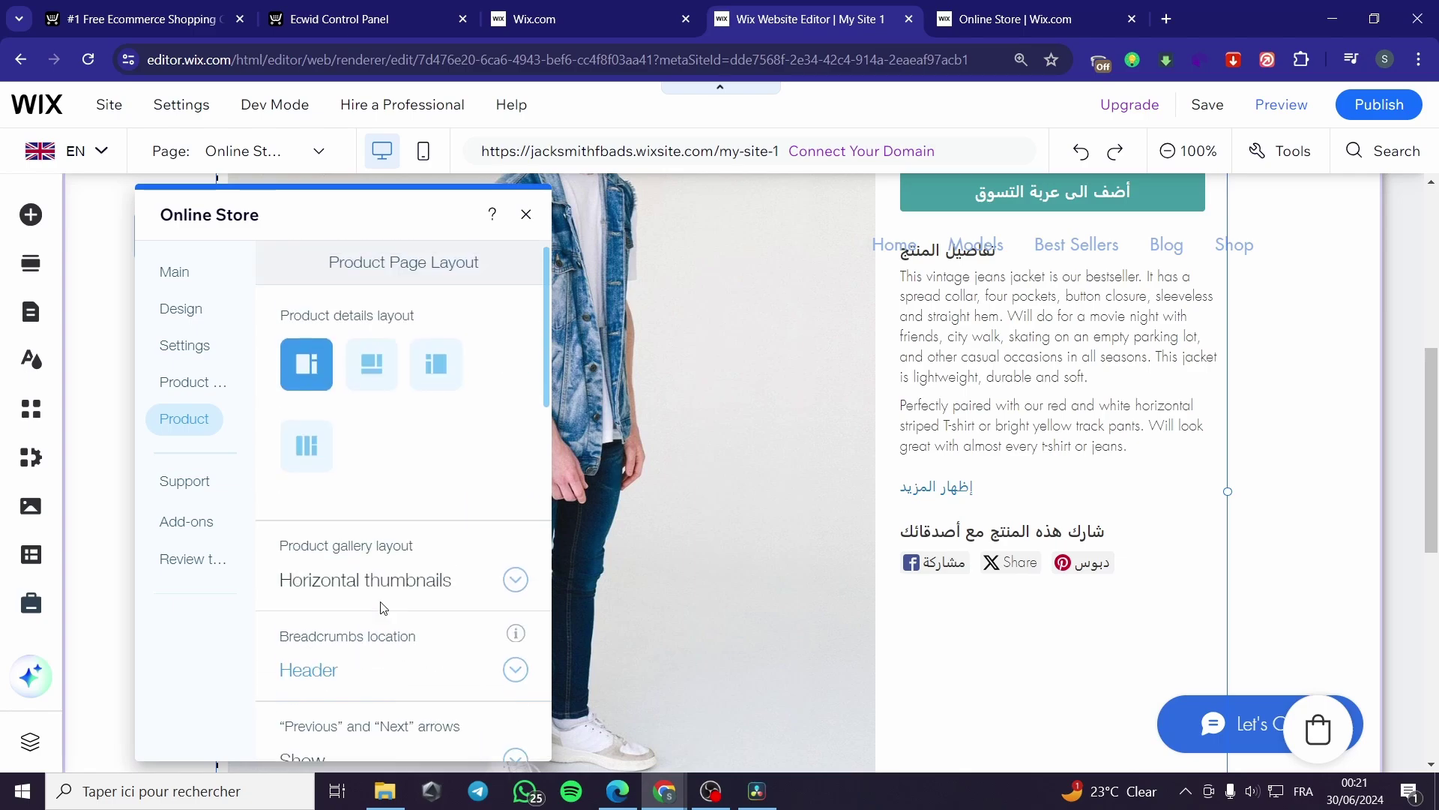
Step: Switch to the Ecwid store dashboard and examine the Website overview, including the store appearance and add-ons sections
left_click(1029, 7)
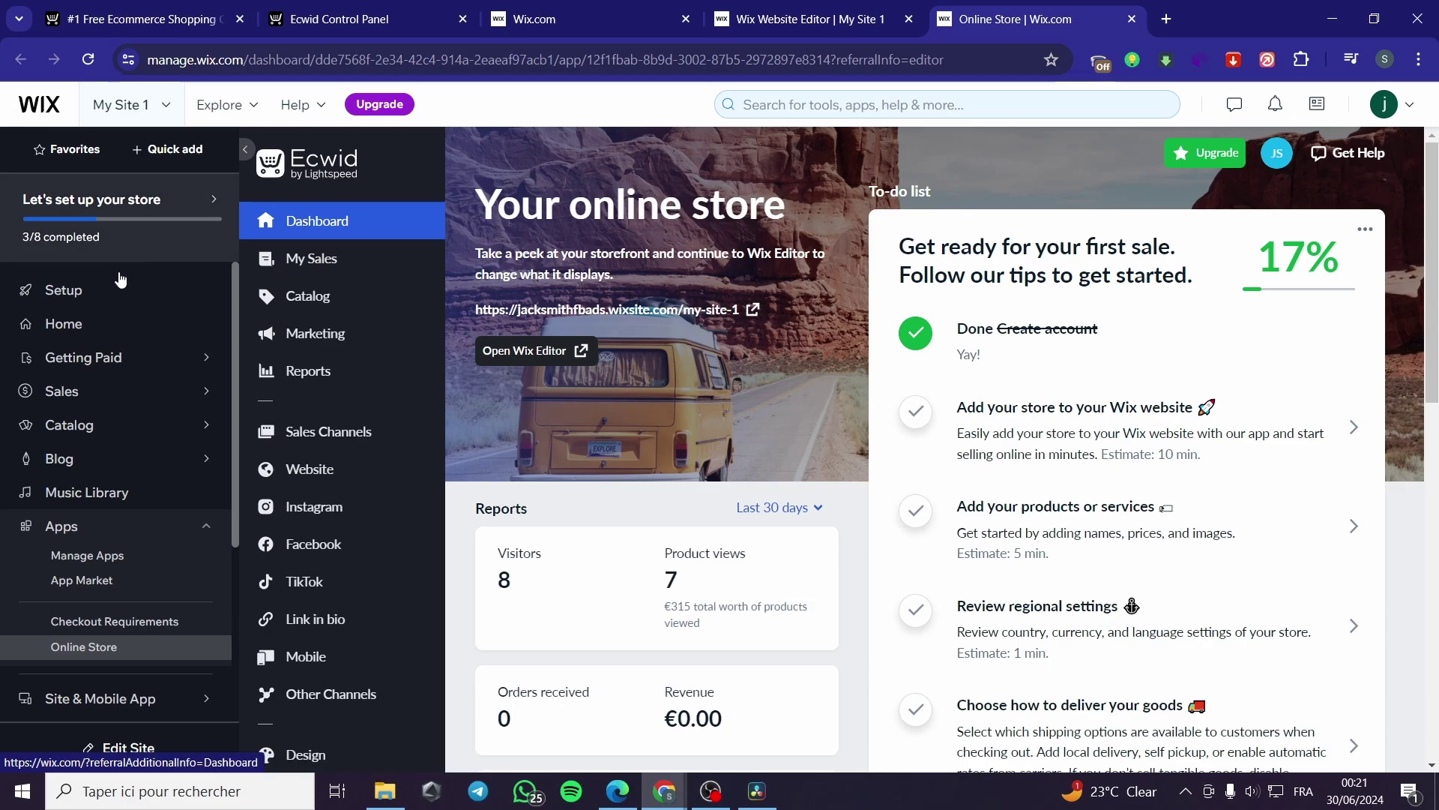
mouse_move(337, 693)
scroll(547, 582, "down", 1)
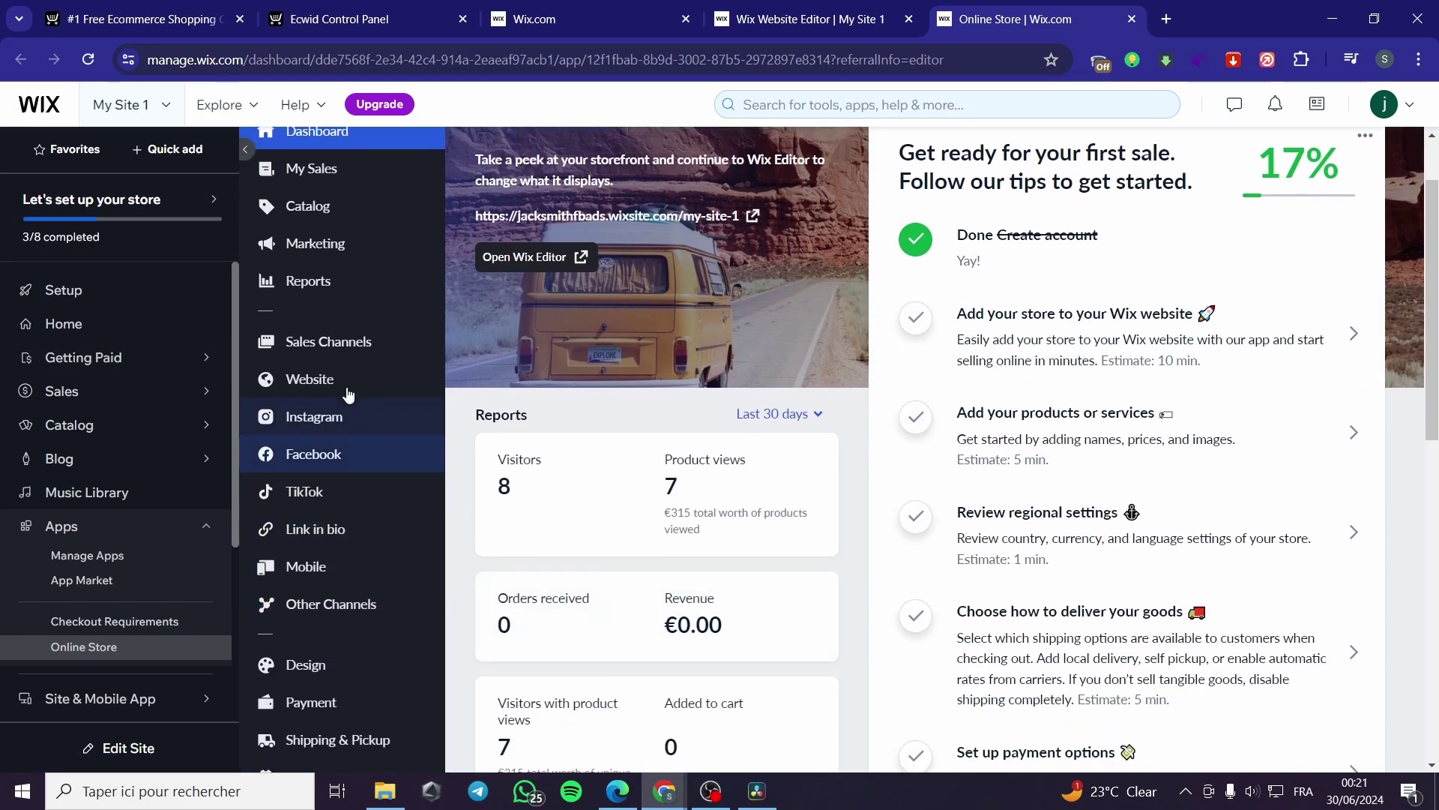
scroll(350, 334, "up", 1)
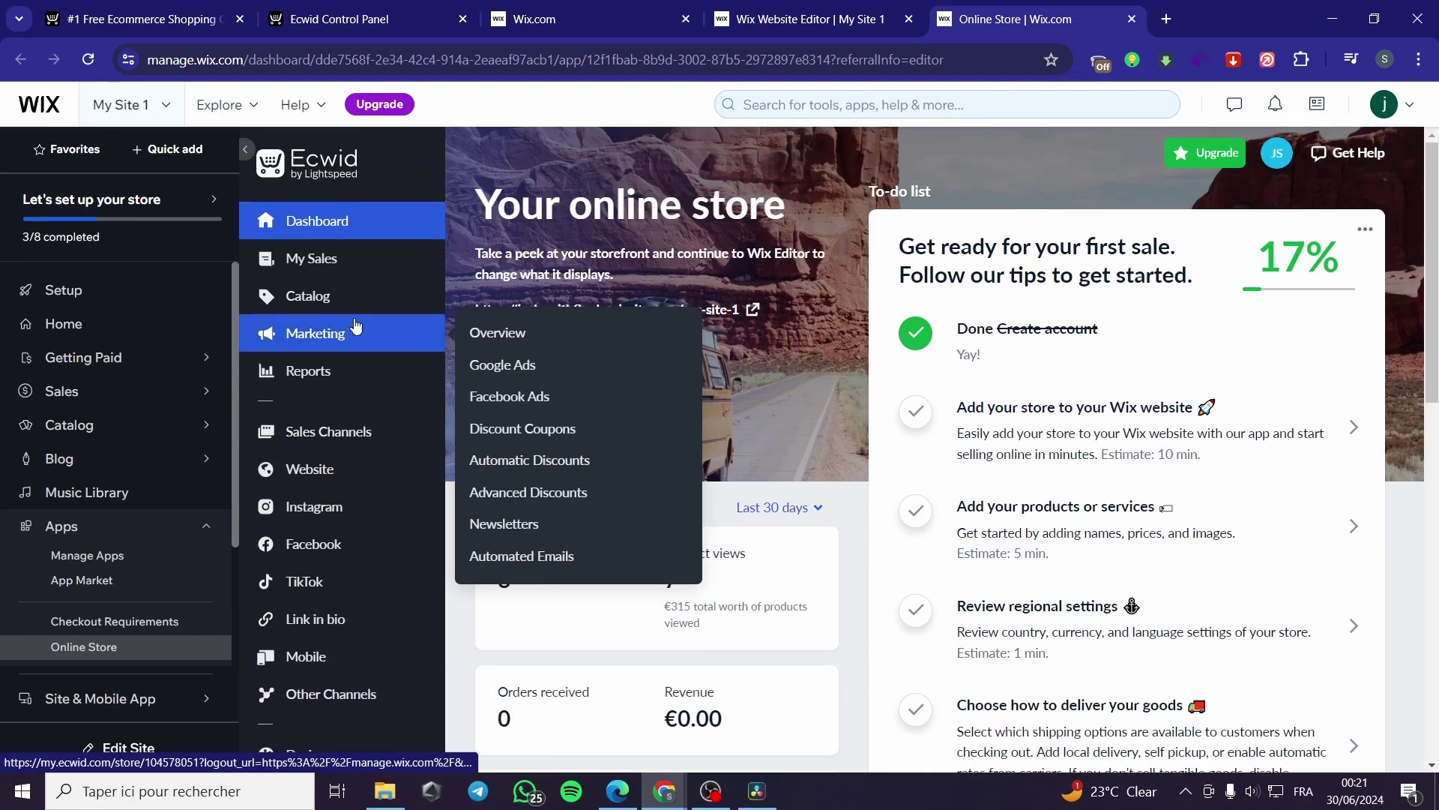
left_click(315, 470)
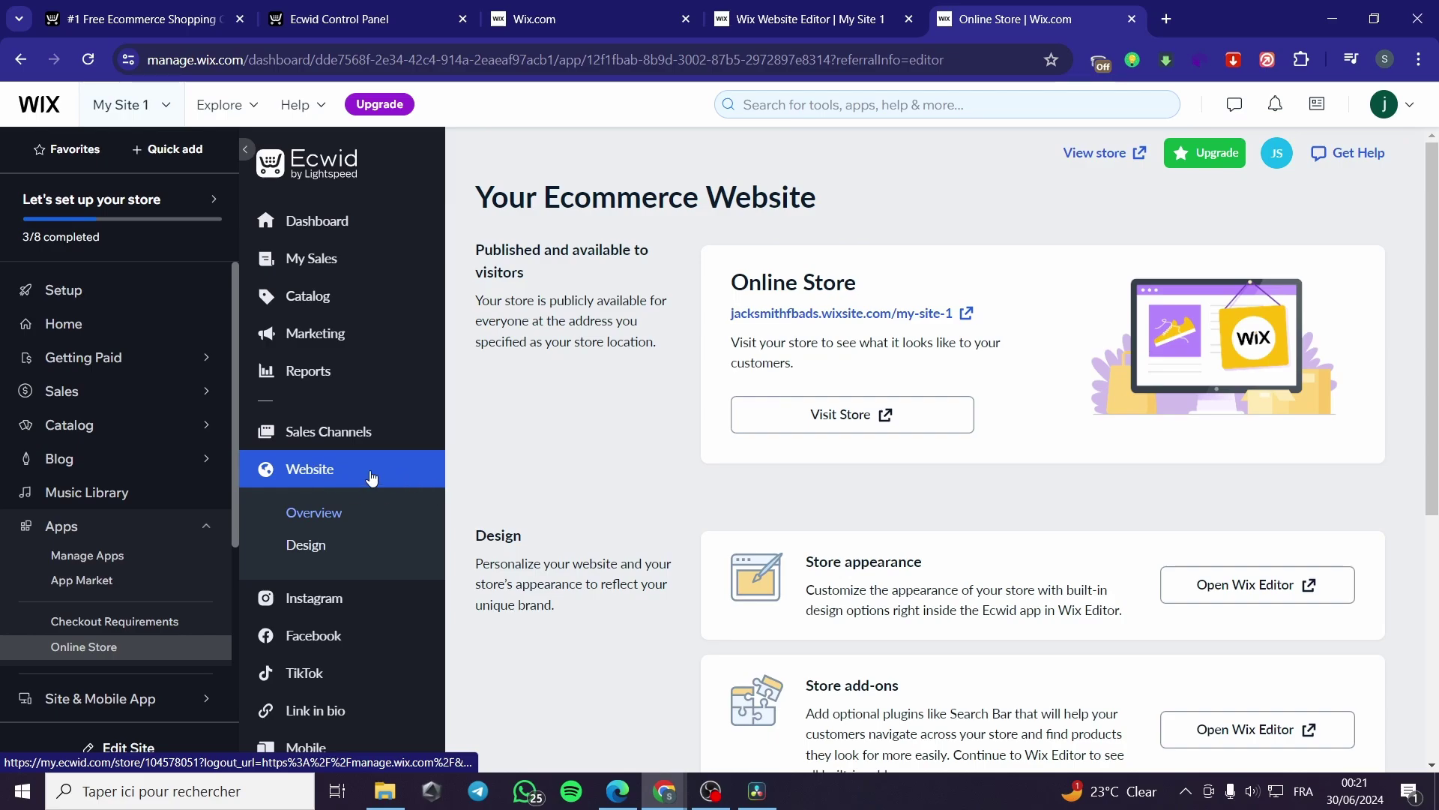
scroll(975, 585, "down", 1)
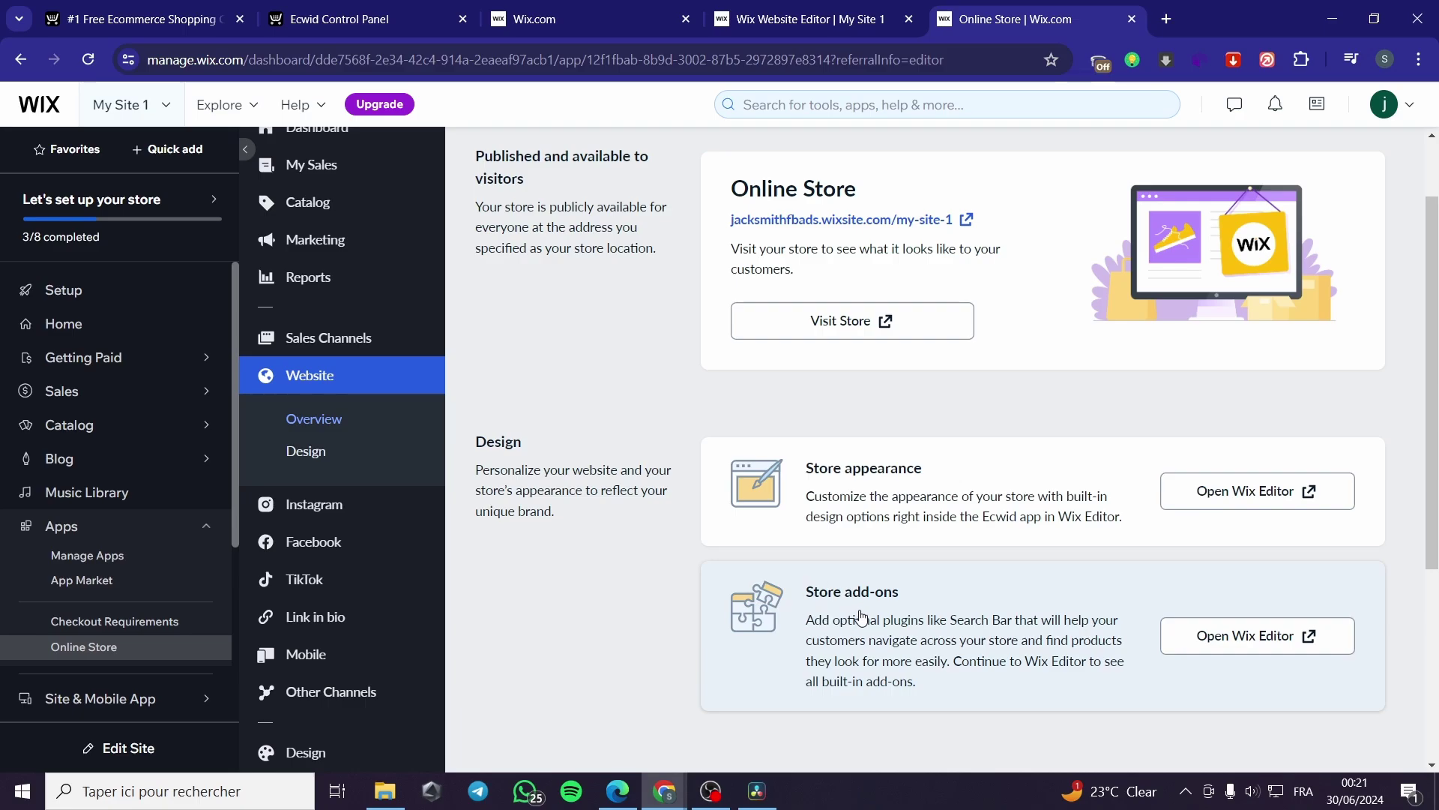
scroll(366, 506, "up", 1)
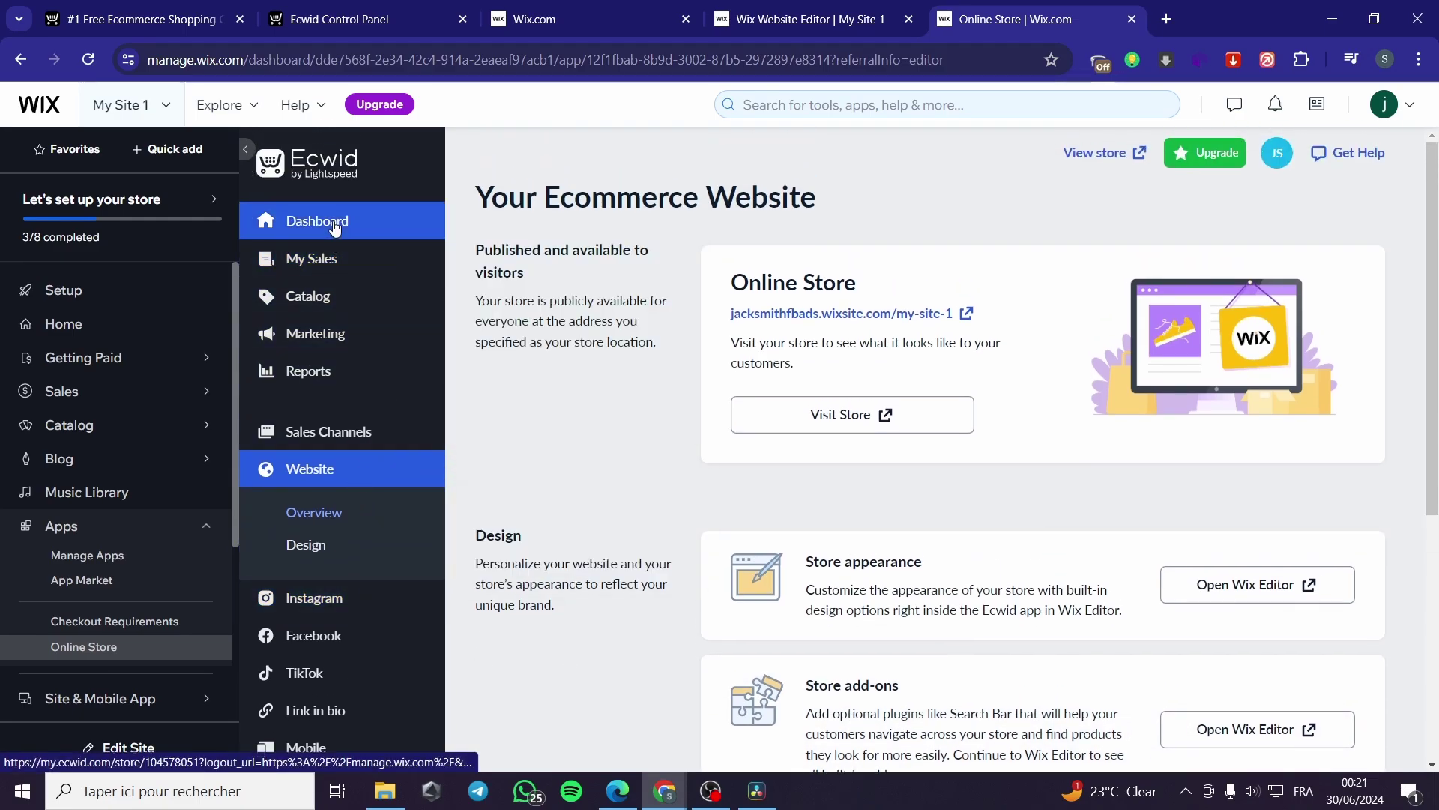
scroll(385, 455, "down", 3)
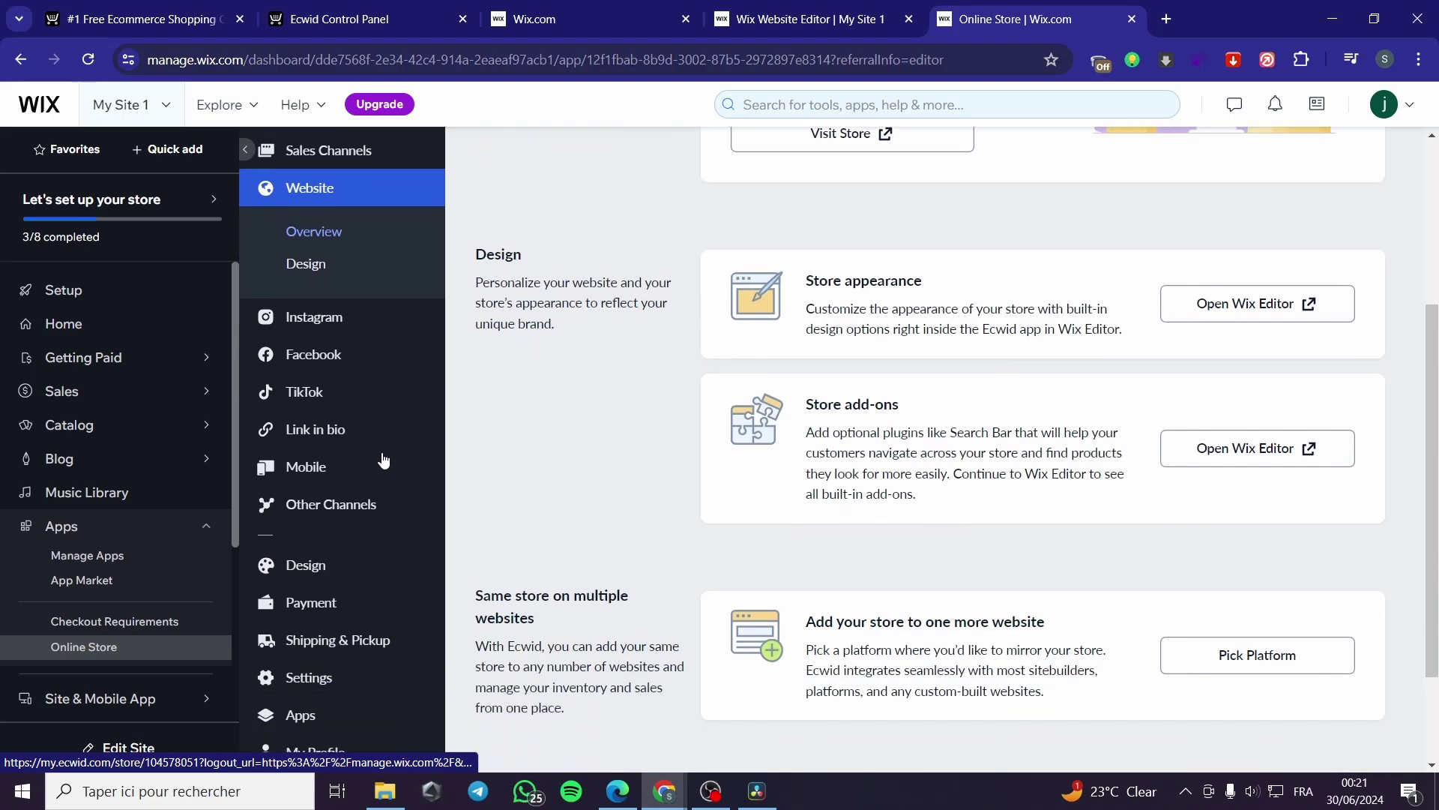
scroll(315, 563, "up", 3)
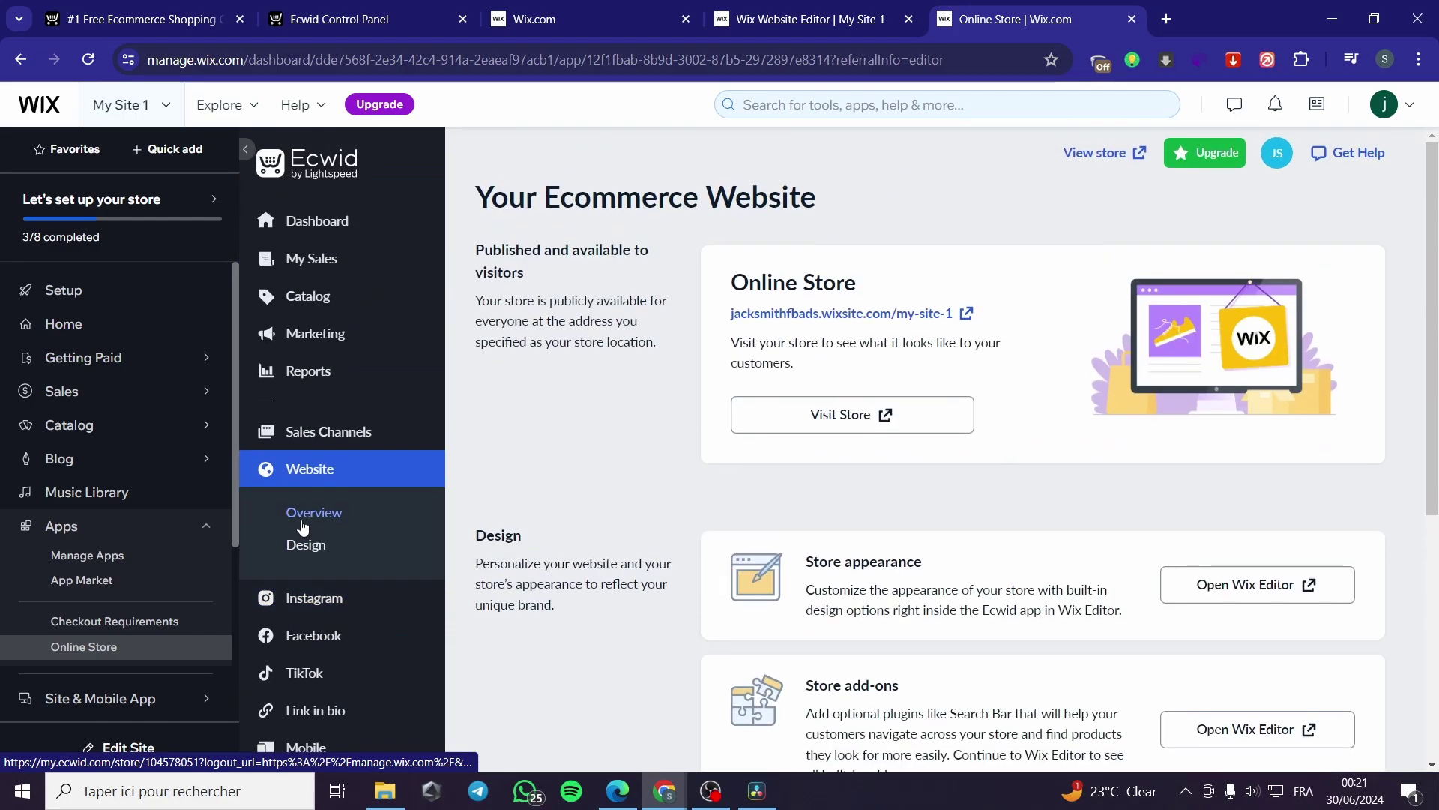
mouse_move(338, 253)
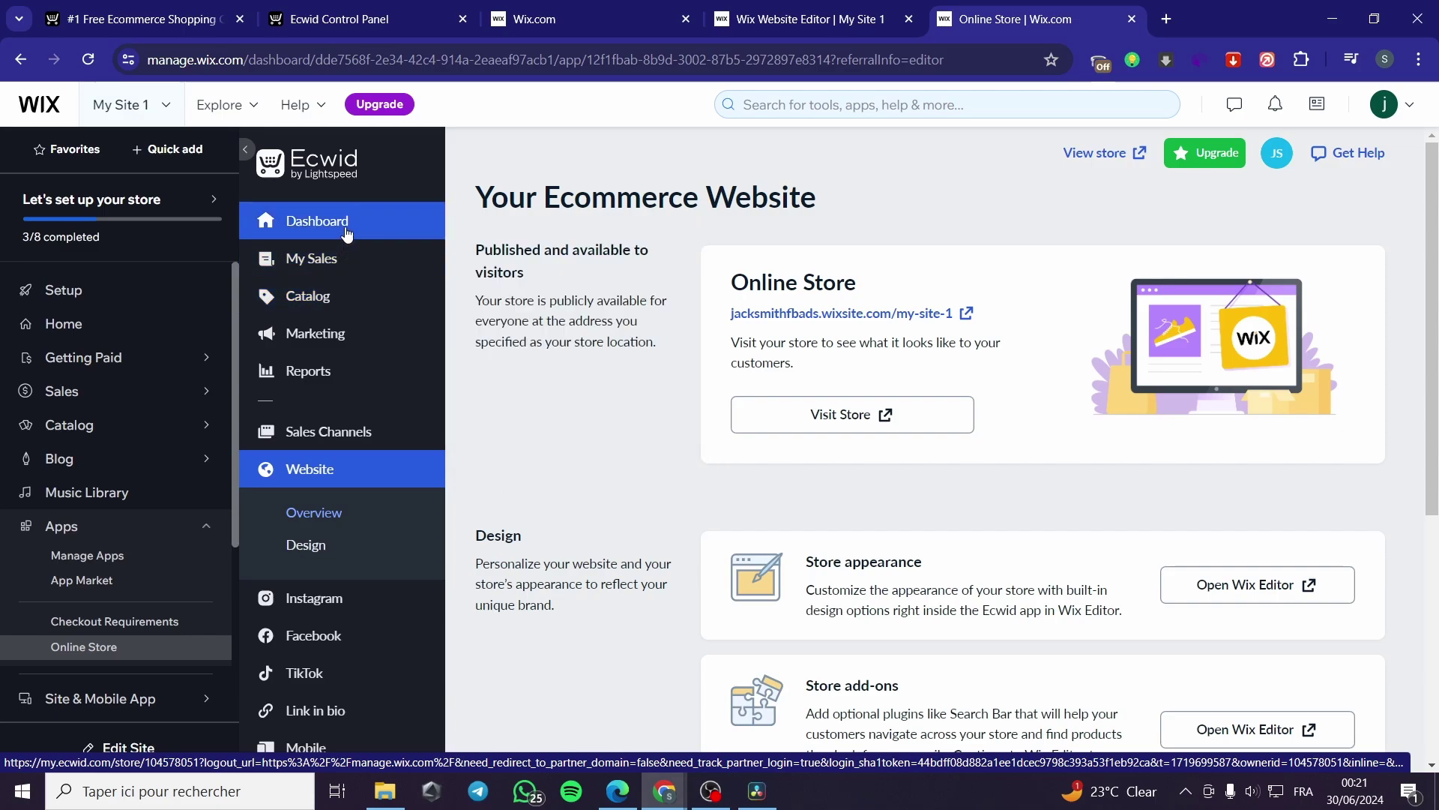
scroll(193, 524, "down", 2)
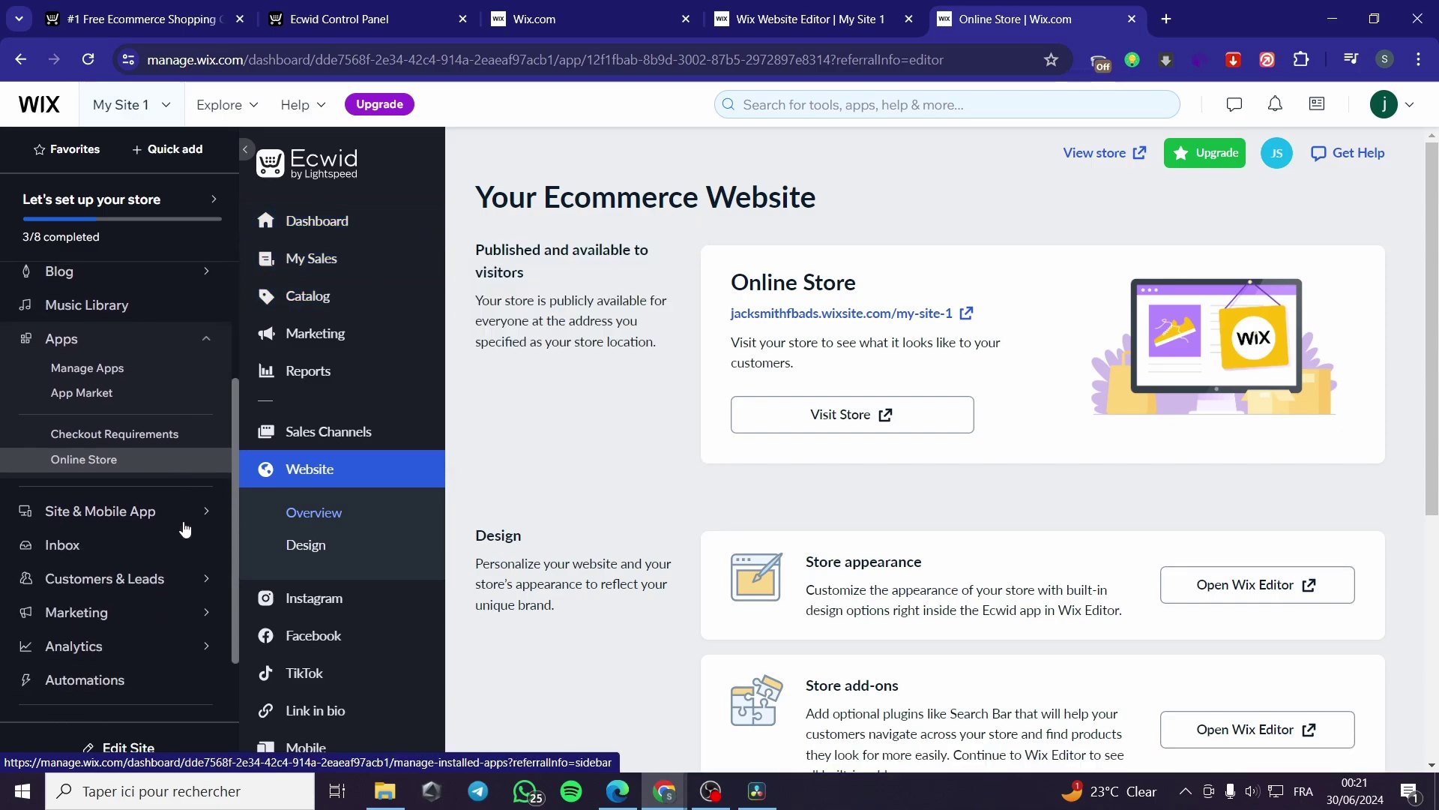
mouse_move(149, 527)
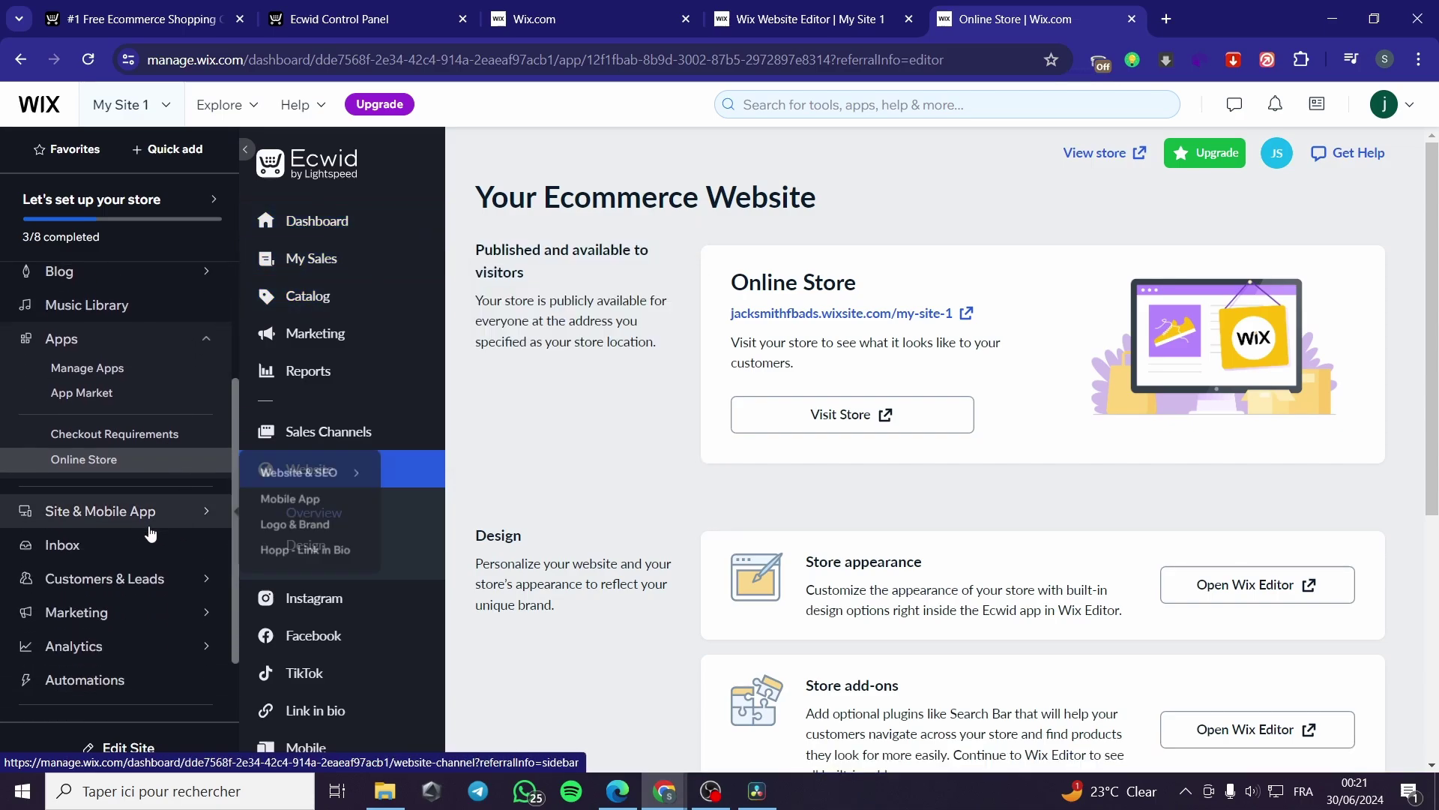
left_click(127, 199)
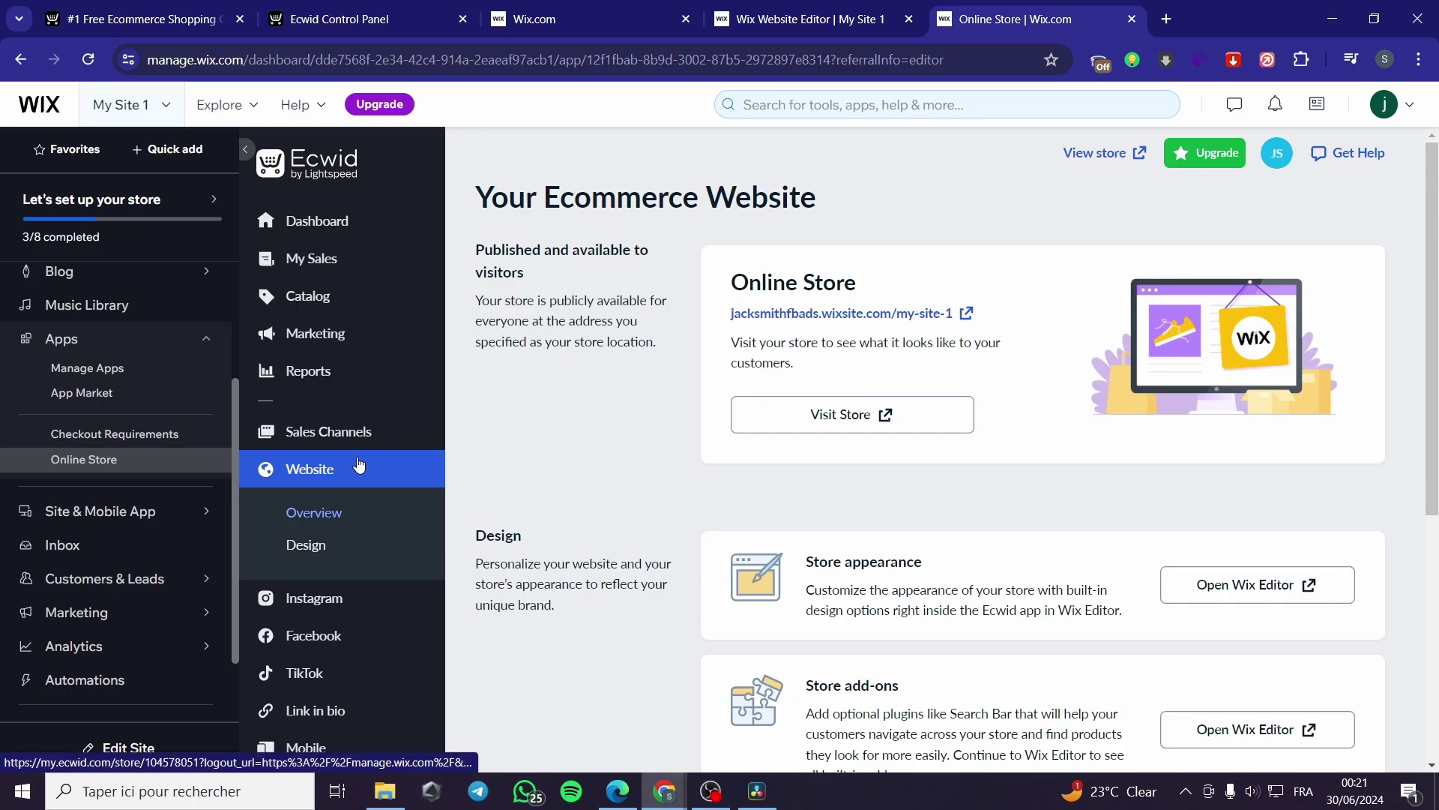
Step: Open the store's Payment settings and review the PayPal and manual payment method options
scroll(341, 645, "down", 3)
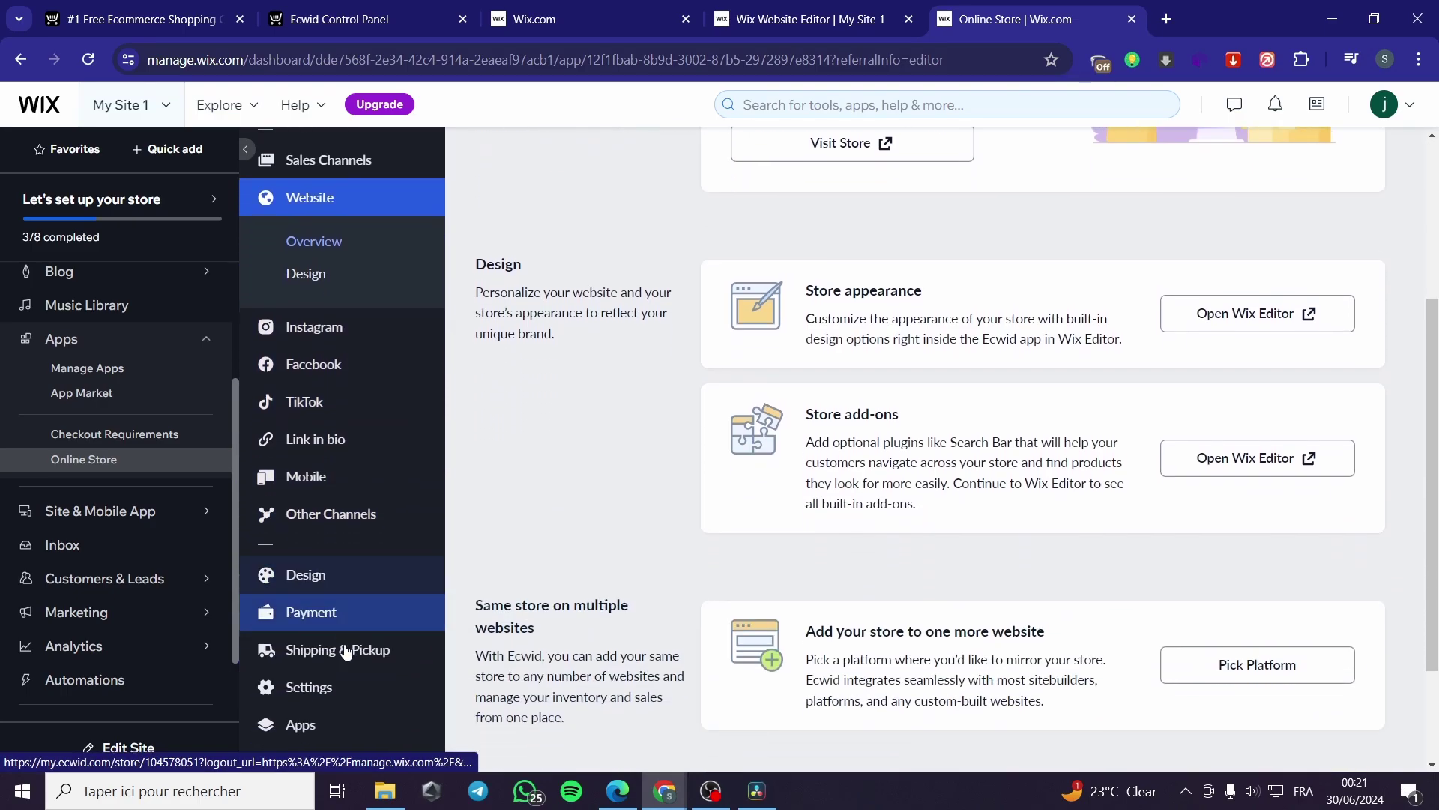
scroll(353, 598, "down", 2)
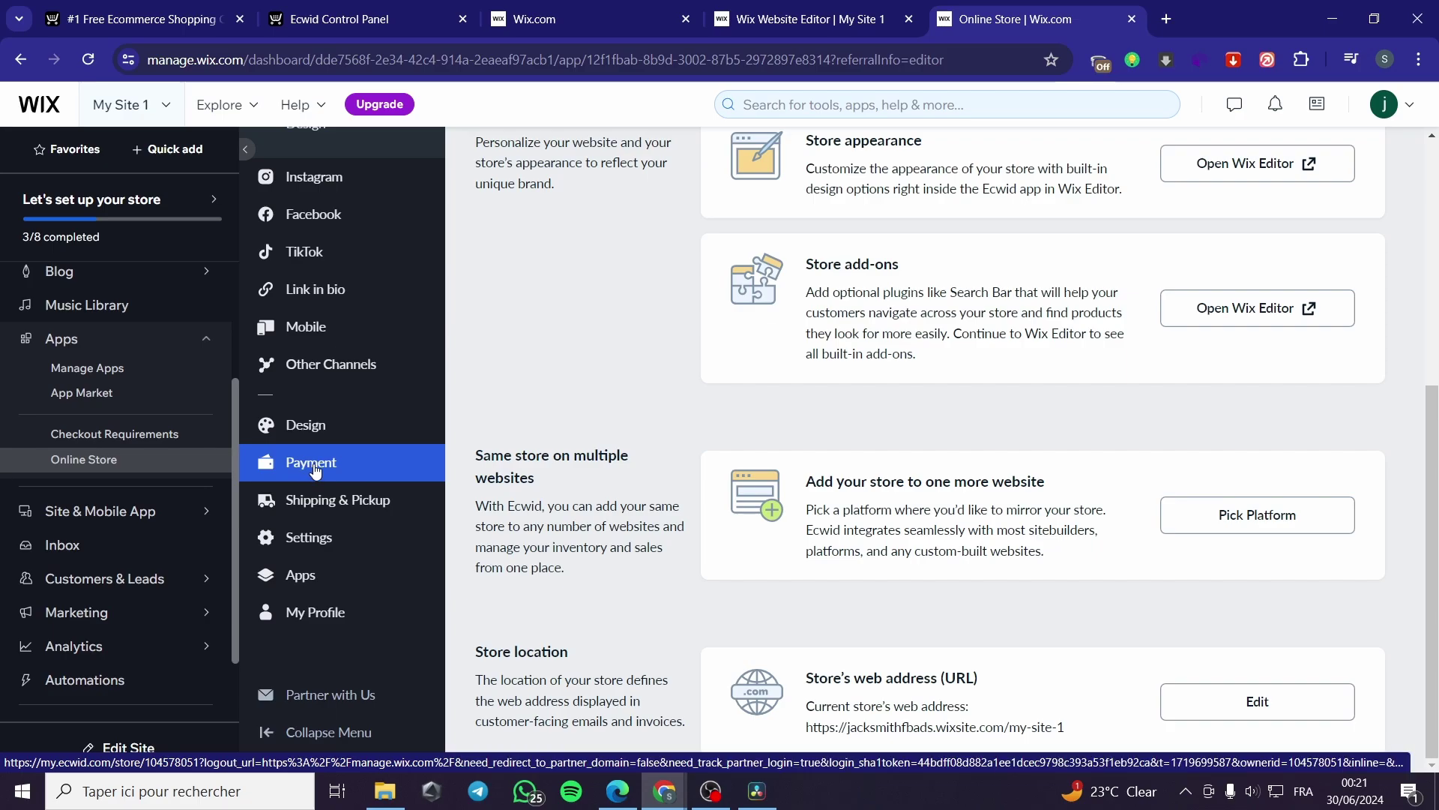
left_click(314, 474)
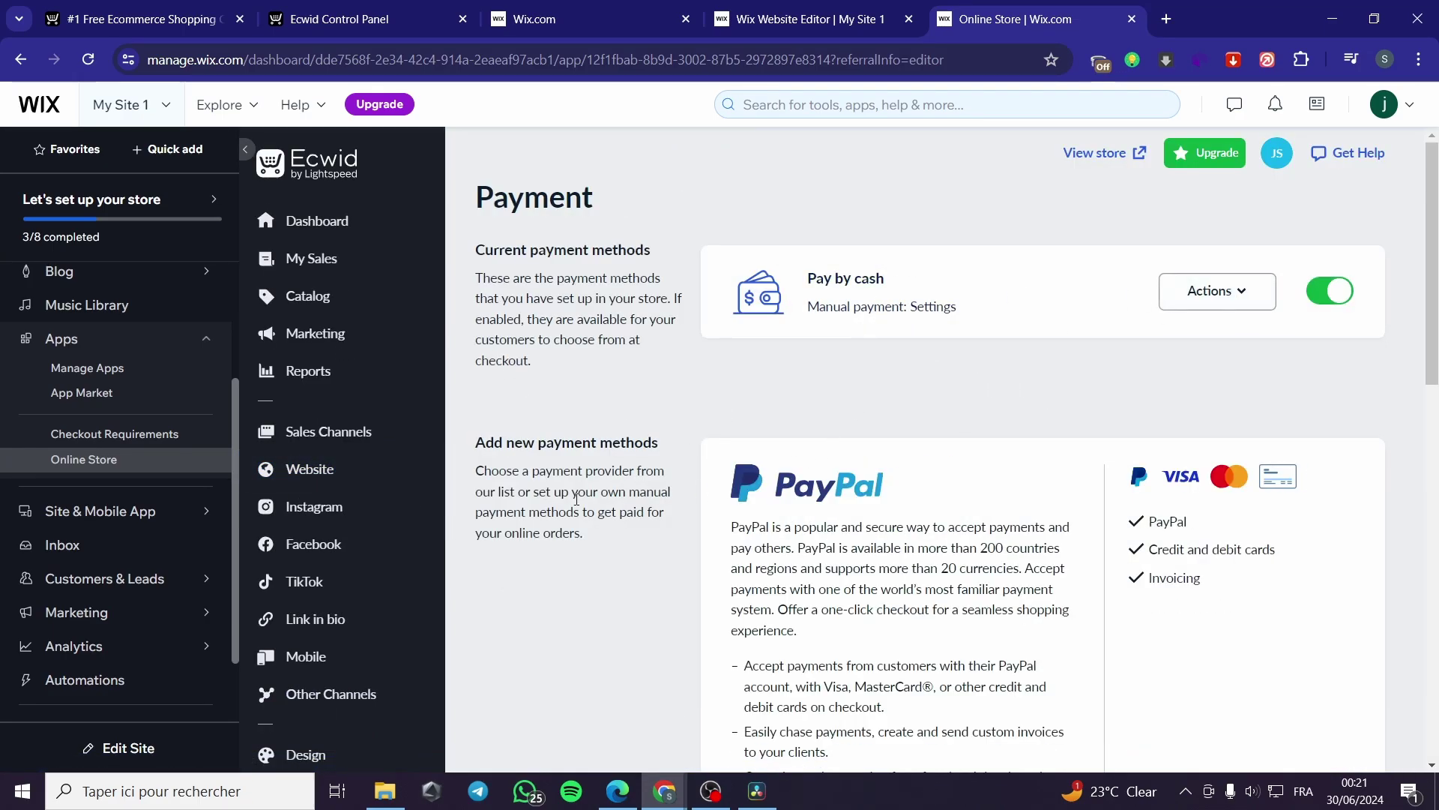
scroll(654, 384, "down", 2)
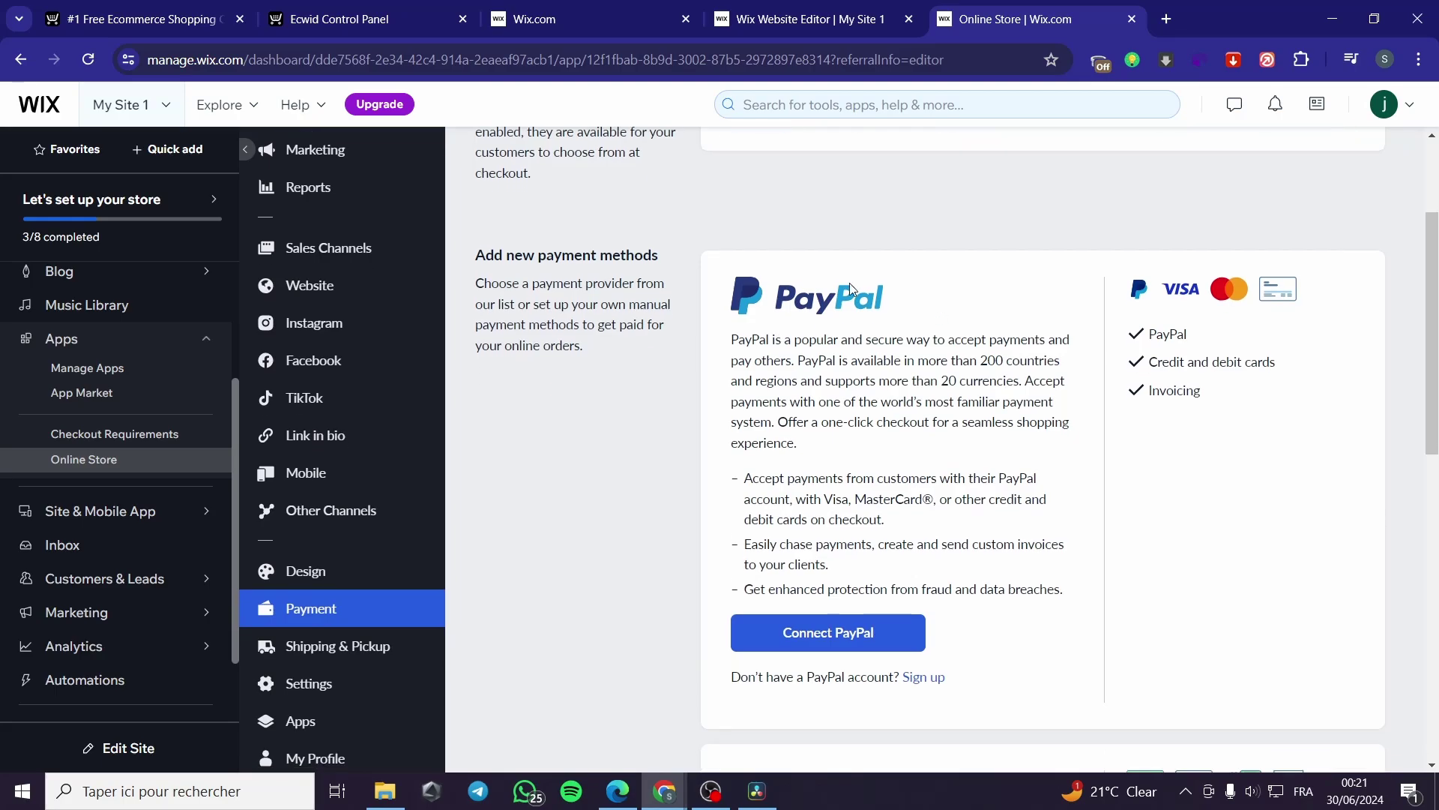
scroll(1018, 354, "down", 5)
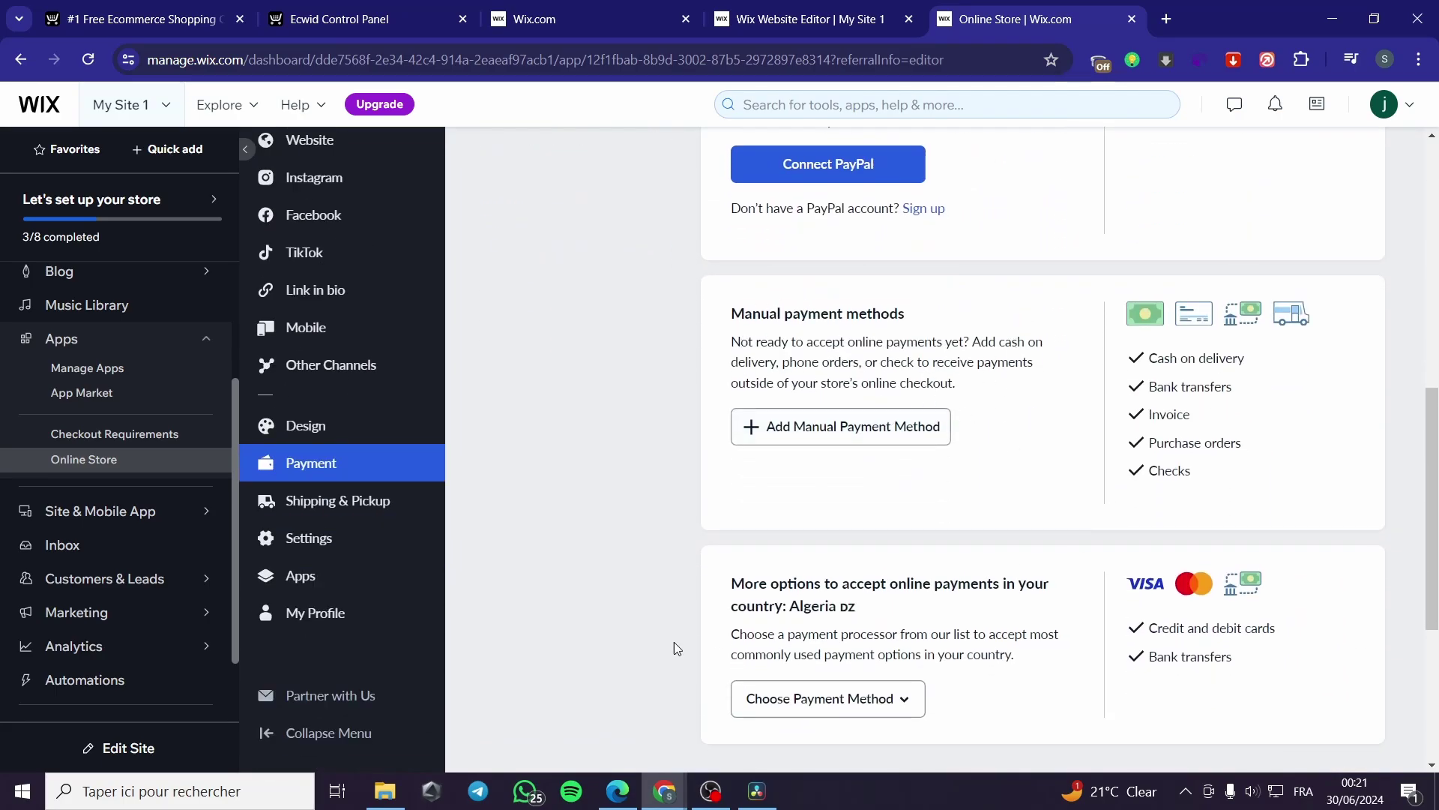
Step: Check the online payment processors offered for Algeria without choosing one, and review the payment alternatives
left_click(780, 698)
scroll(911, 667, "down", 3)
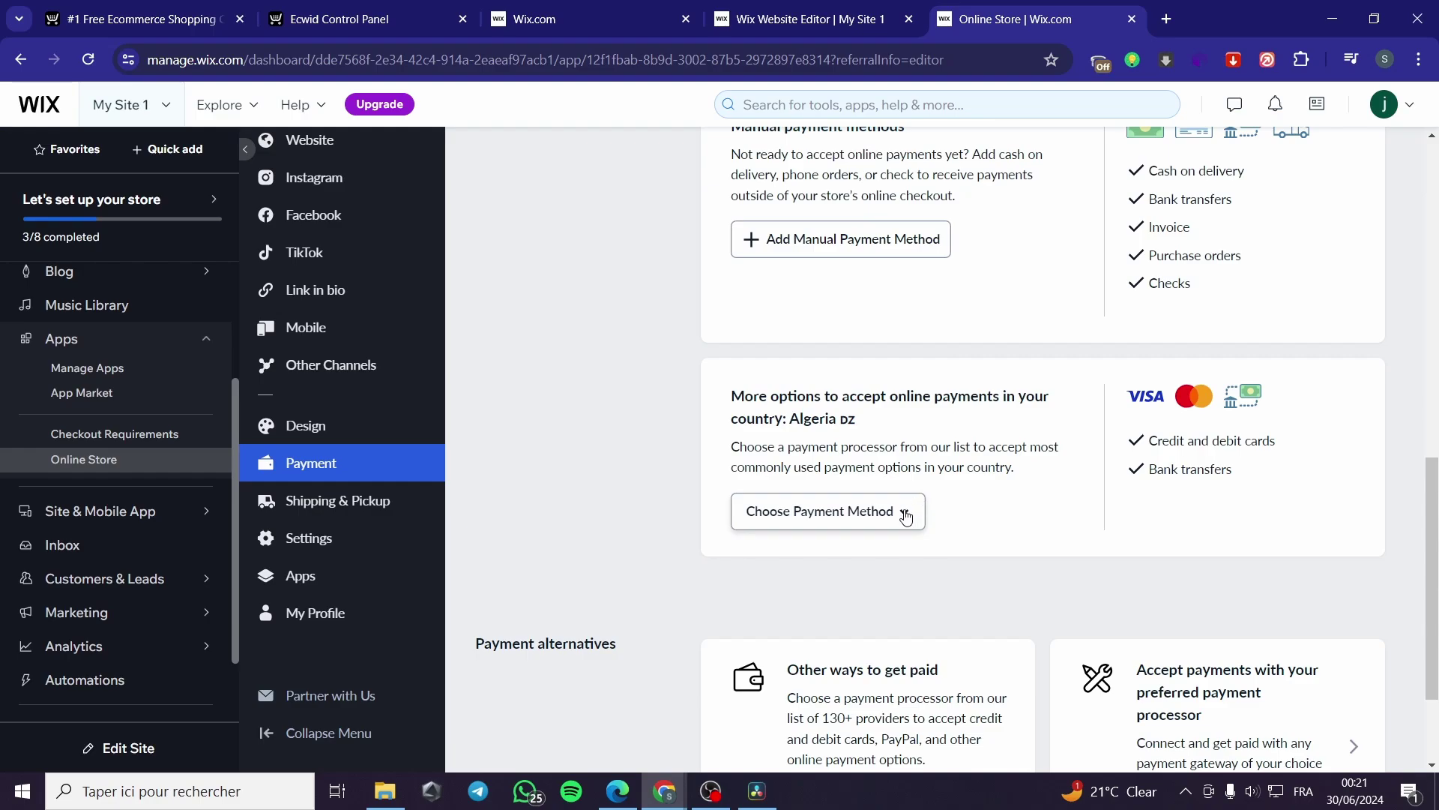
scroll(903, 510, "down", 1)
left_click(899, 427)
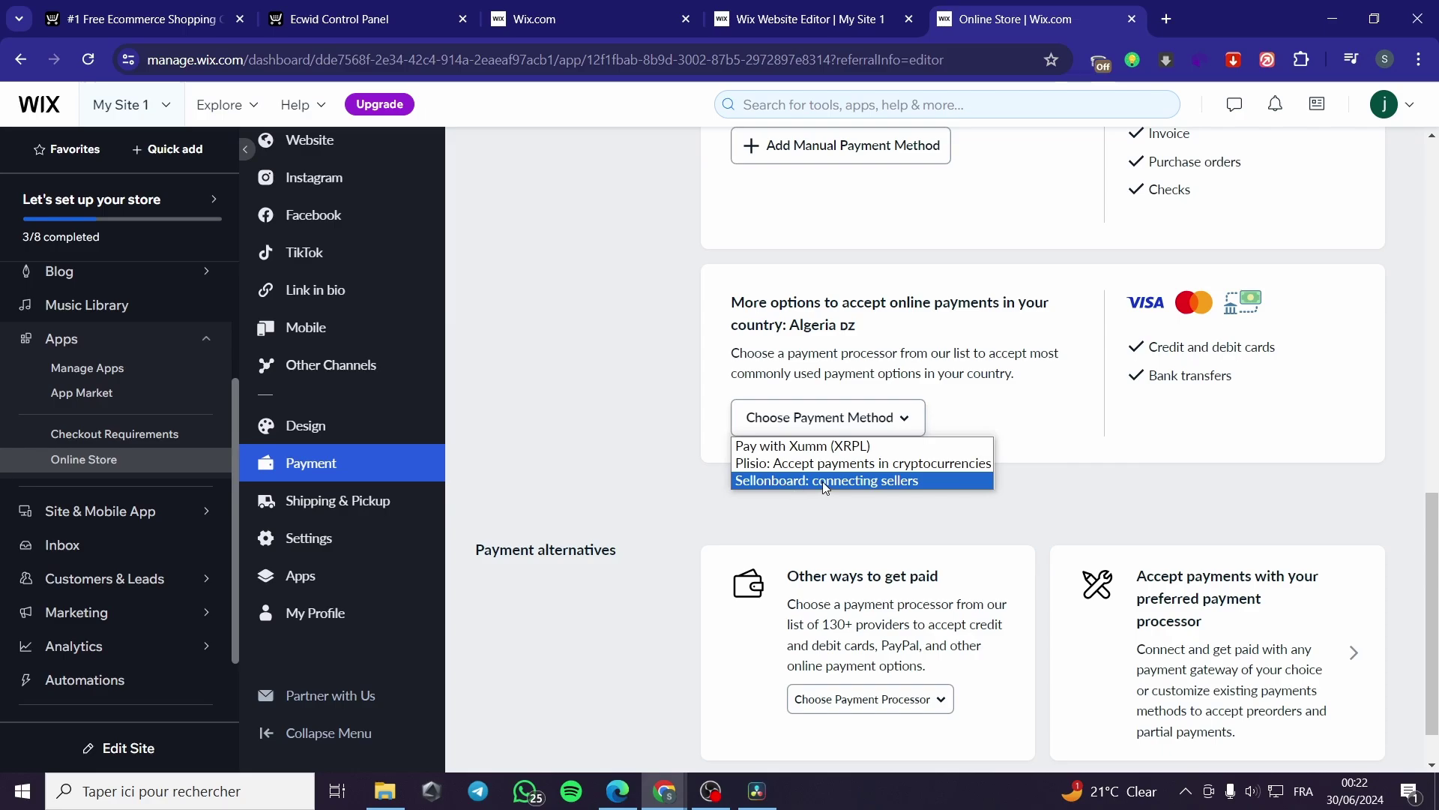
left_click(1060, 492)
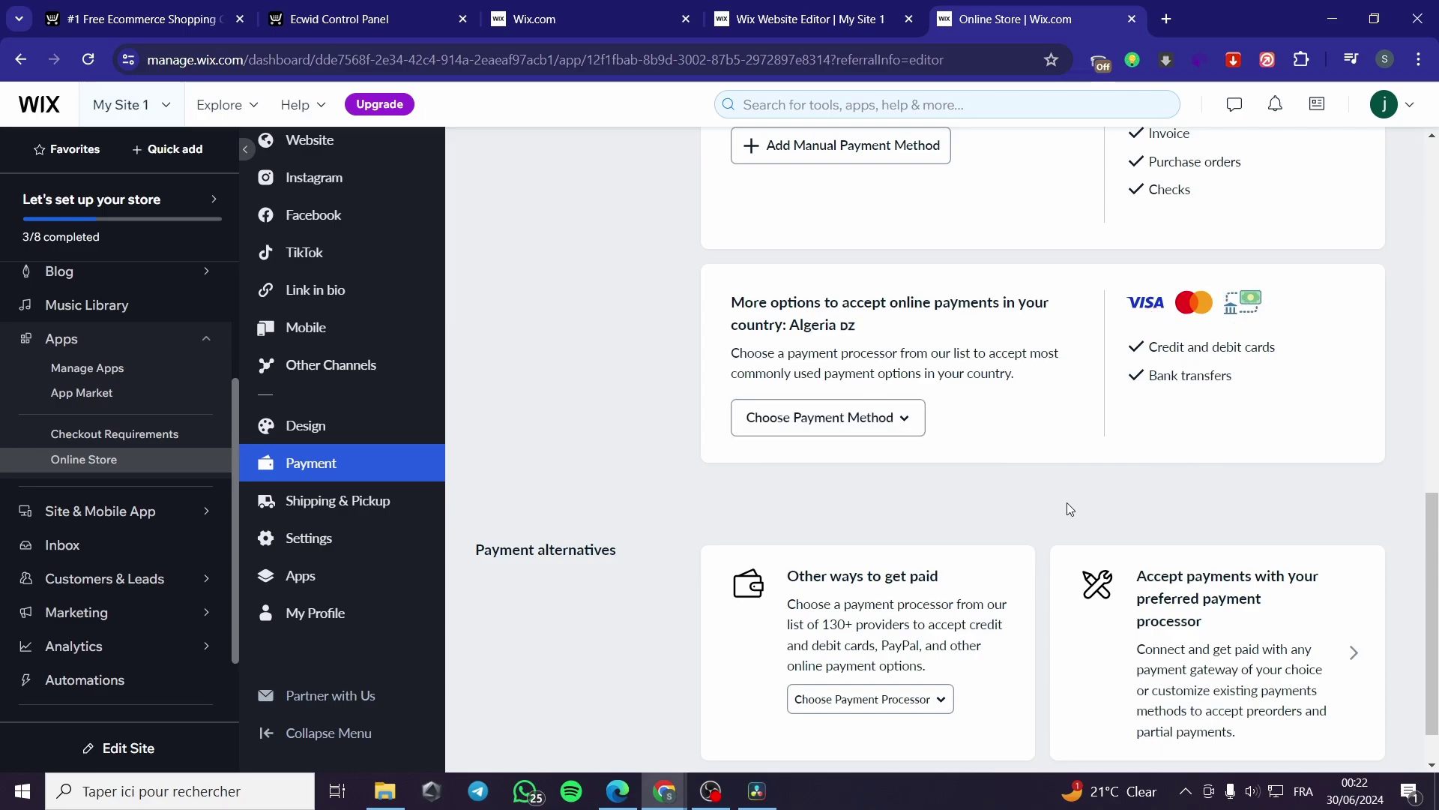
scroll(1070, 508, "down", 1)
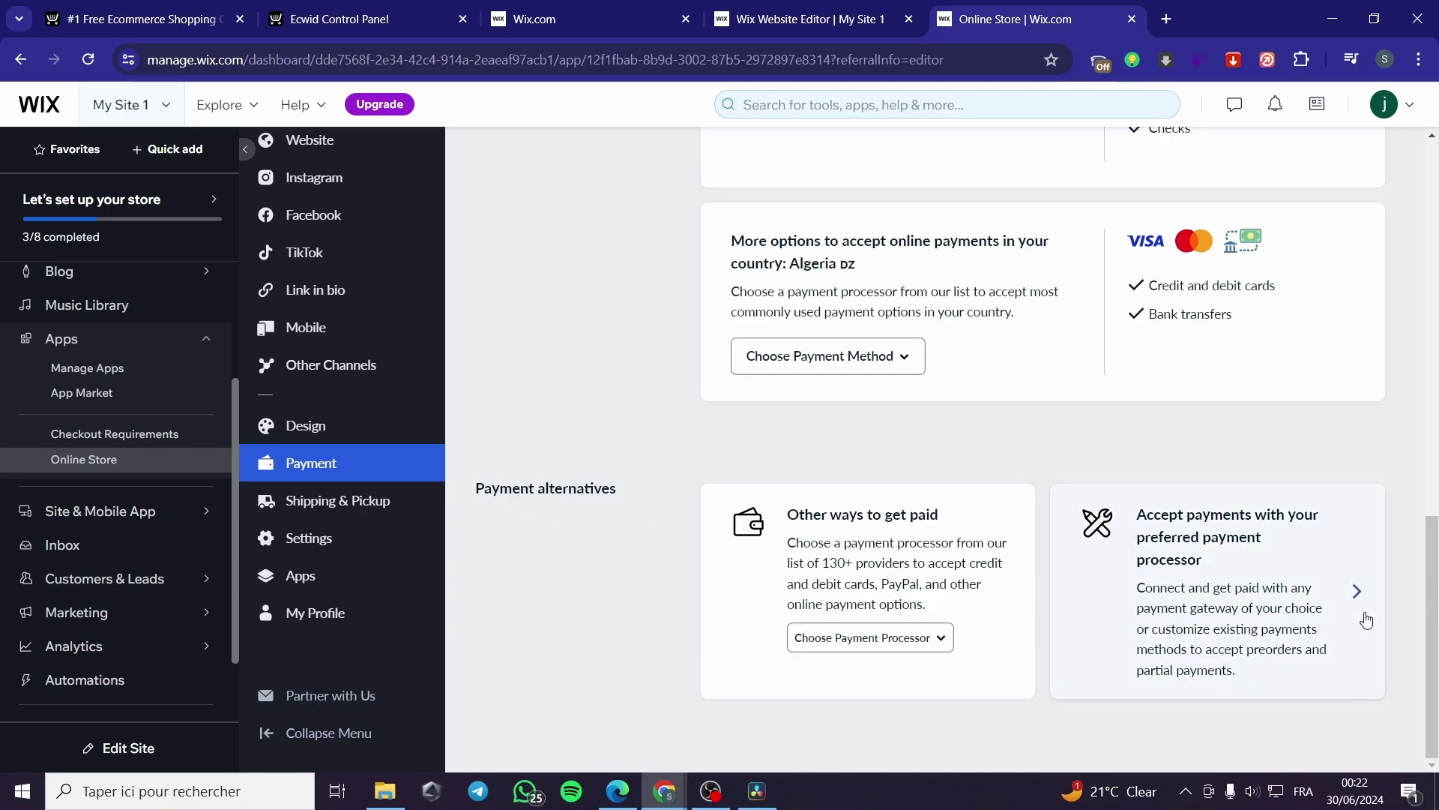
Step: Check the actions available for the Pay by cash method among the current payment methods
scroll(1064, 660, "up", 15)
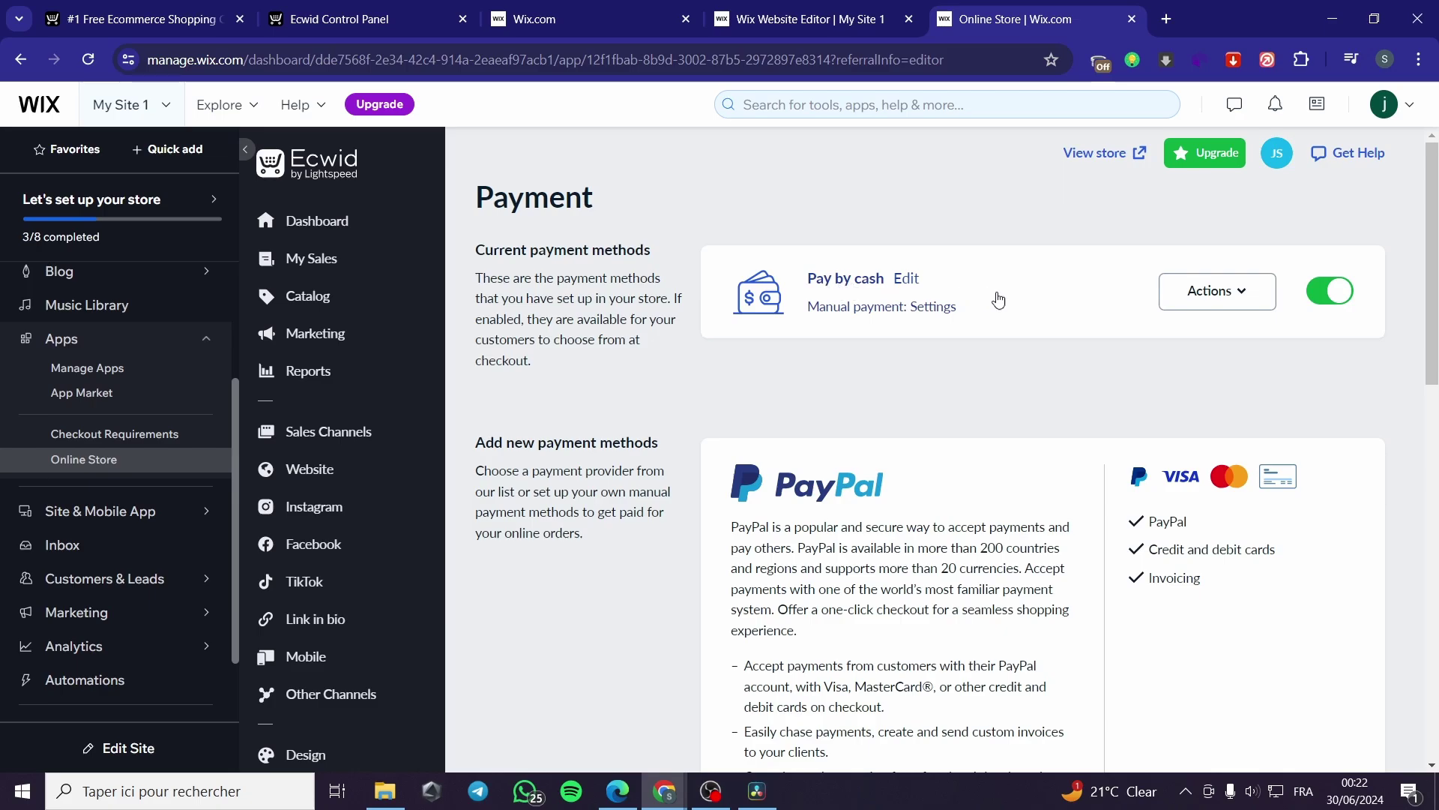
left_click(1242, 302)
left_click(1244, 304)
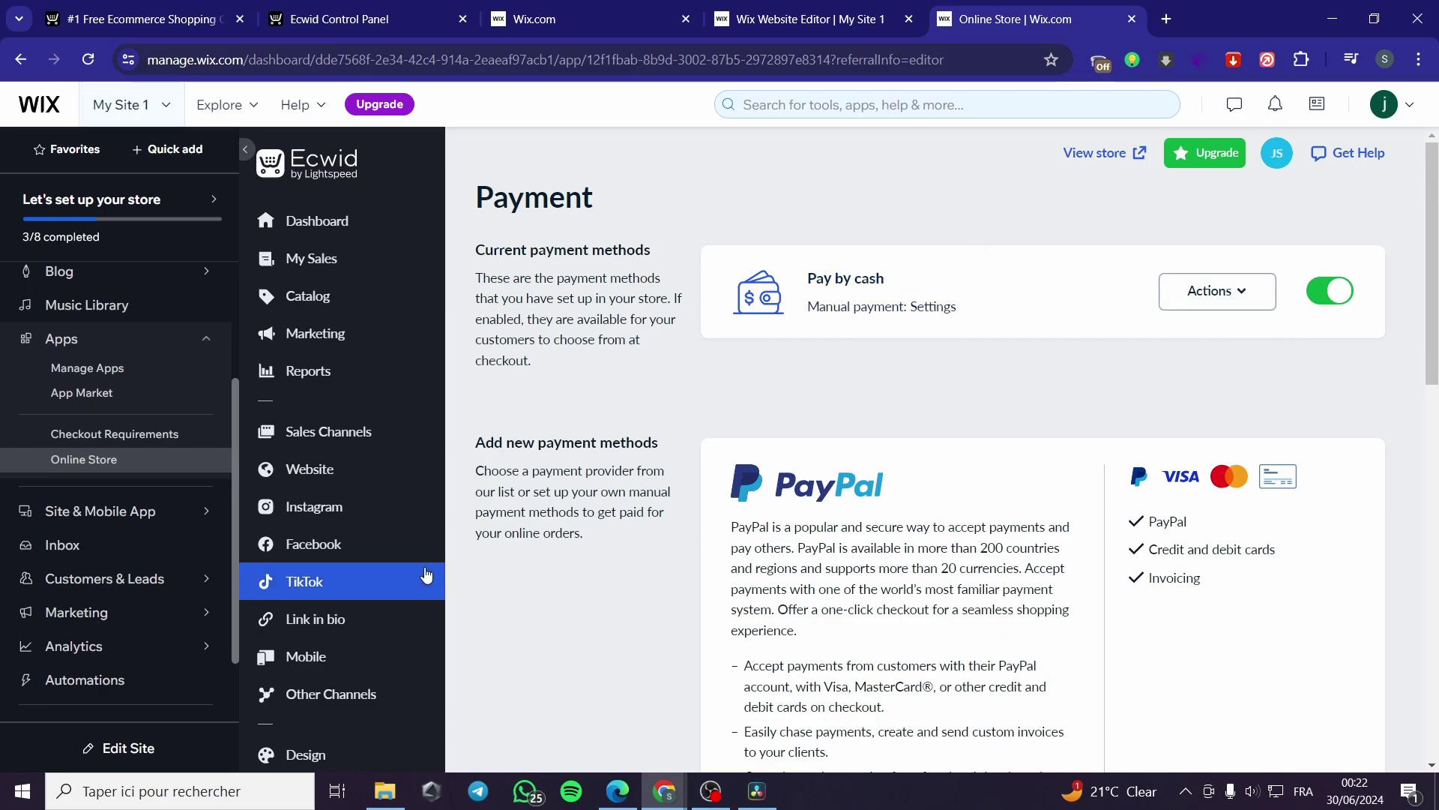
Step: Open the Shipping & Pickup settings and review the shipping, local delivery and self pickup options
scroll(357, 561, "down", 3)
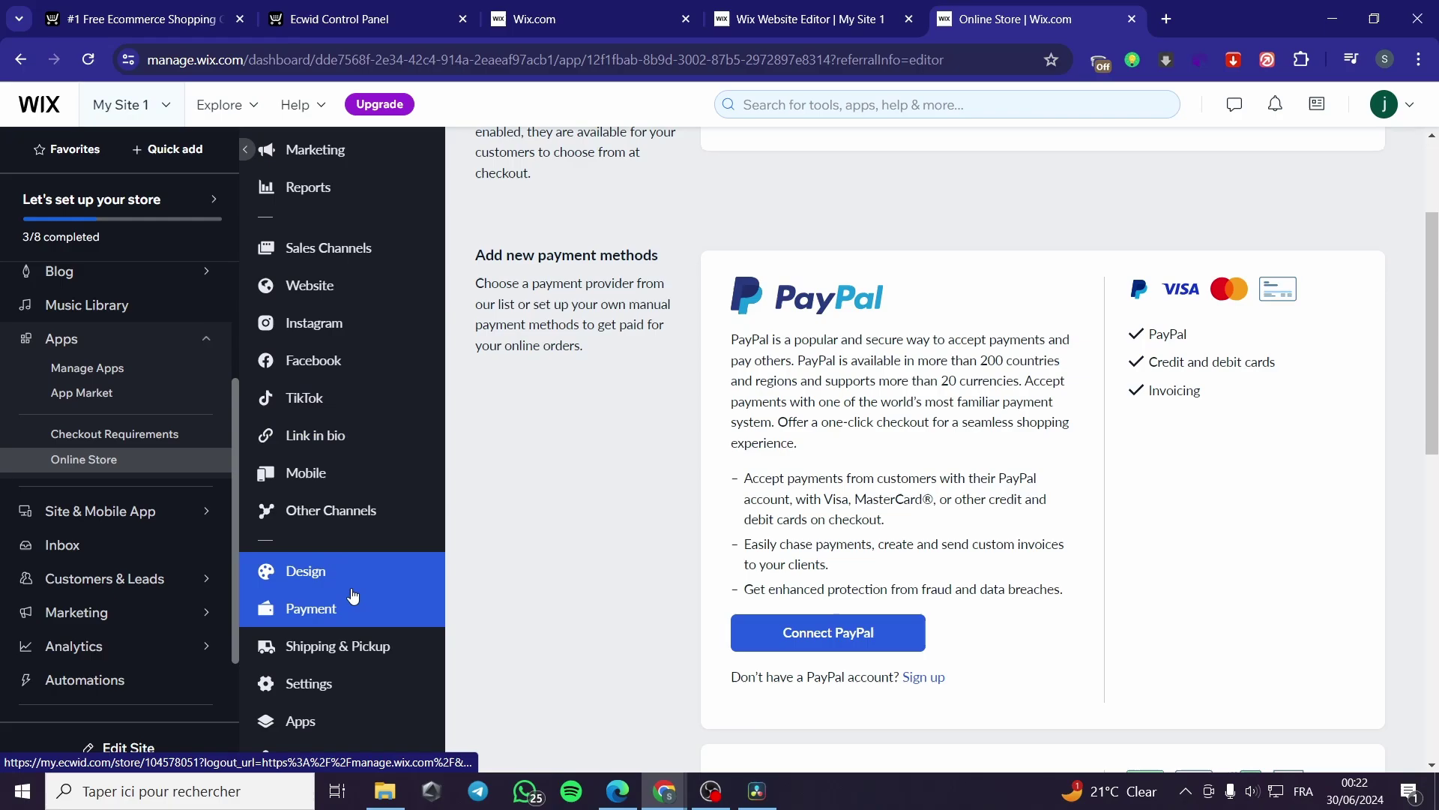
left_click(344, 645)
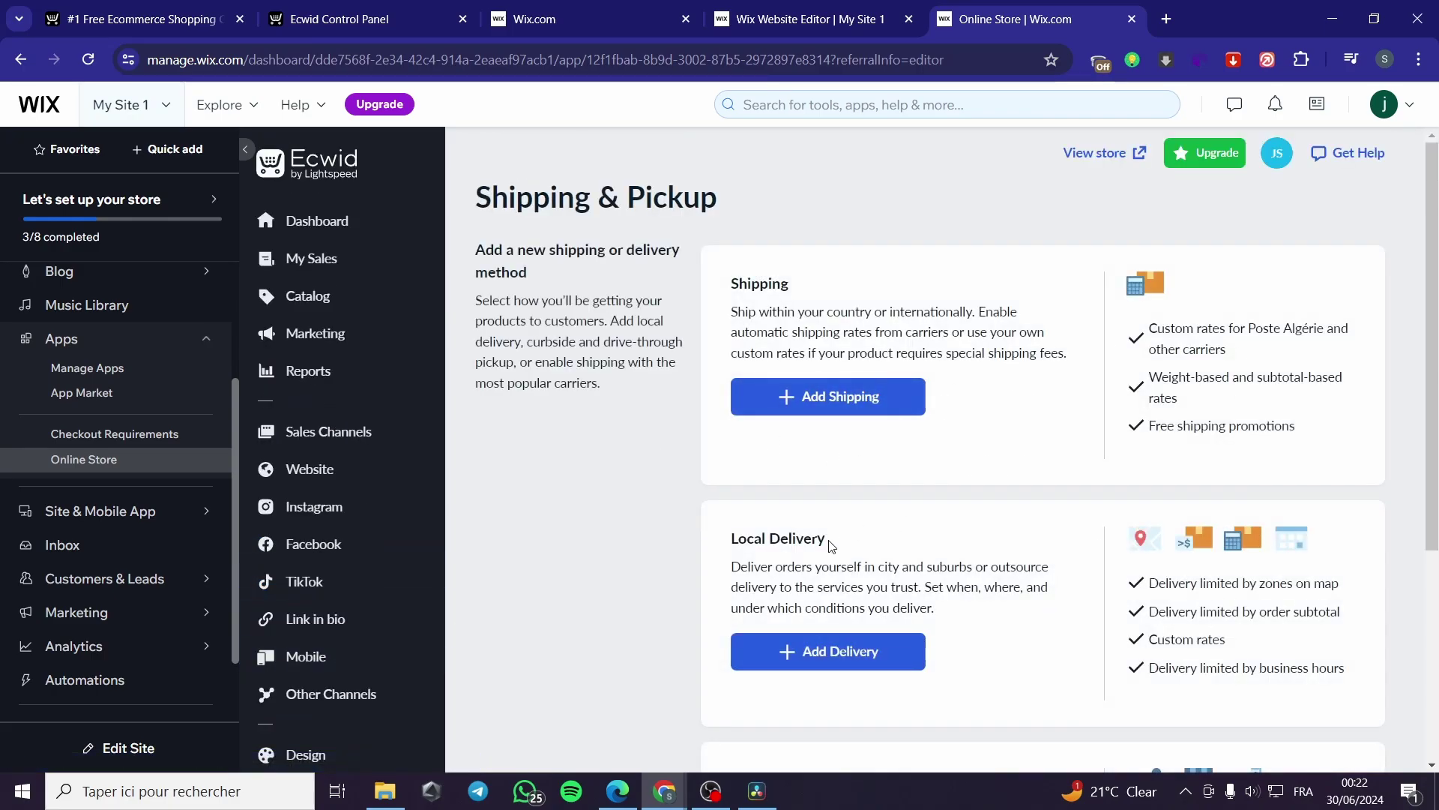
scroll(831, 546, "down", 4)
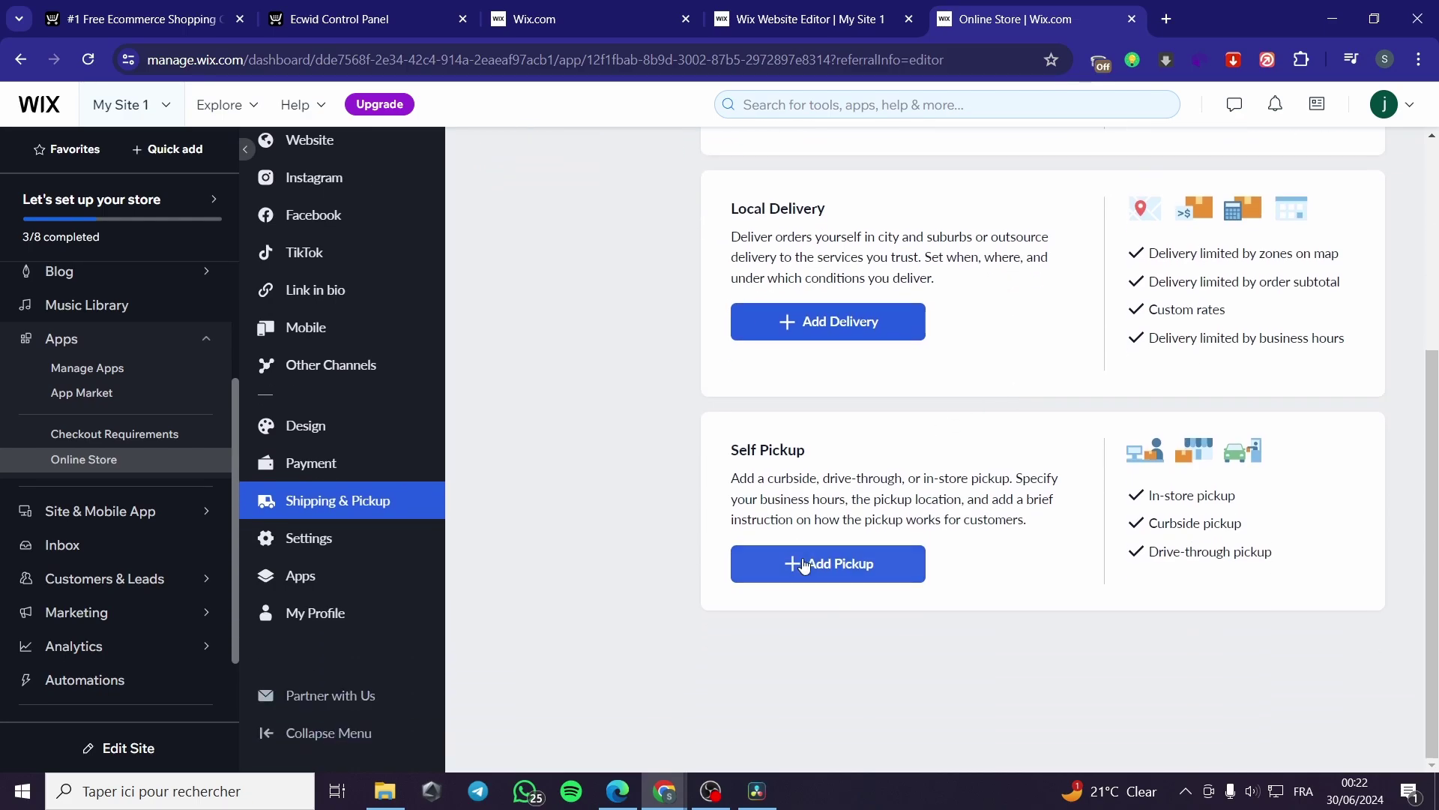
mouse_move(358, 583)
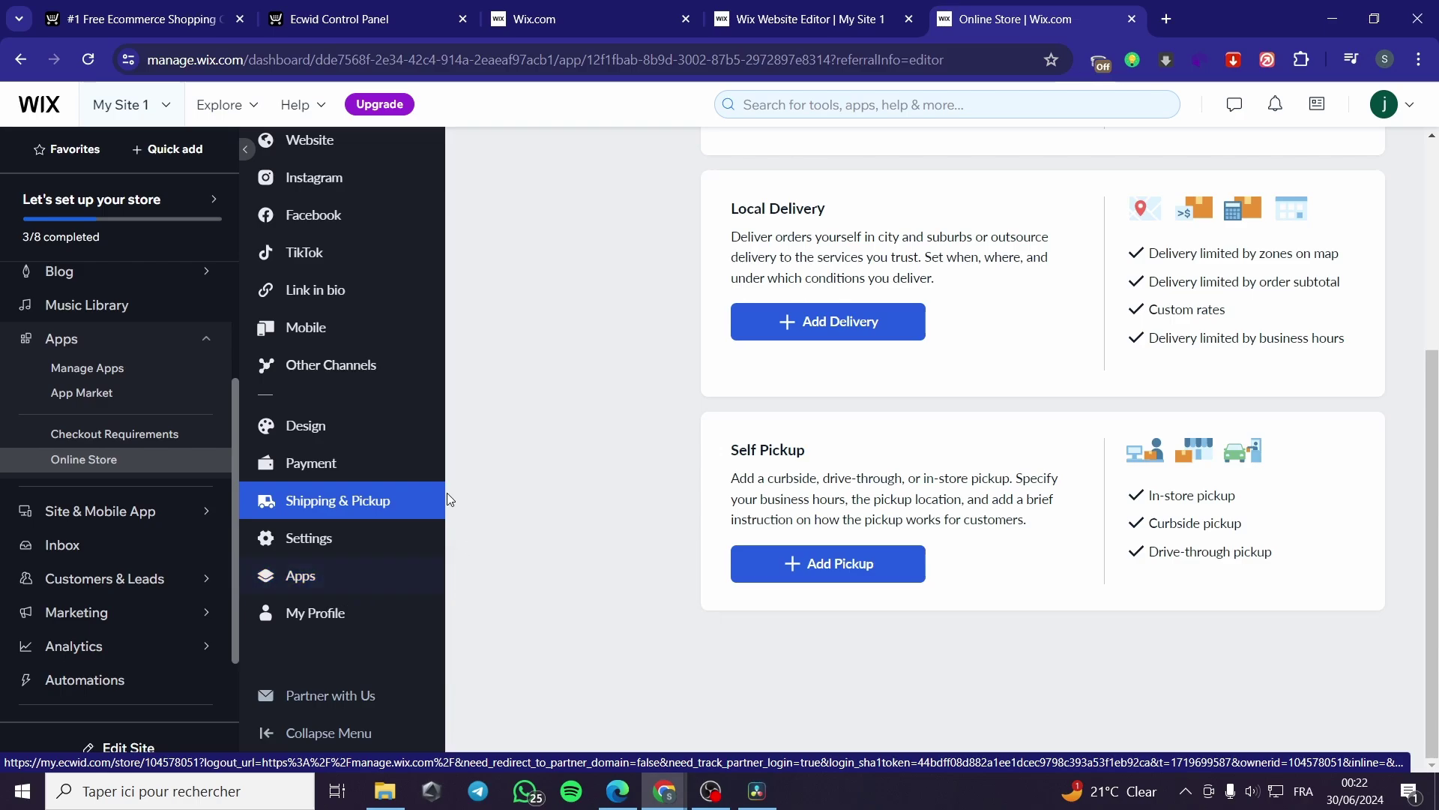
Step: Review the store's Sales Channels overview and the Facebook and TikTok selling pages
scroll(390, 494, "up", 4)
mouse_move(370, 417)
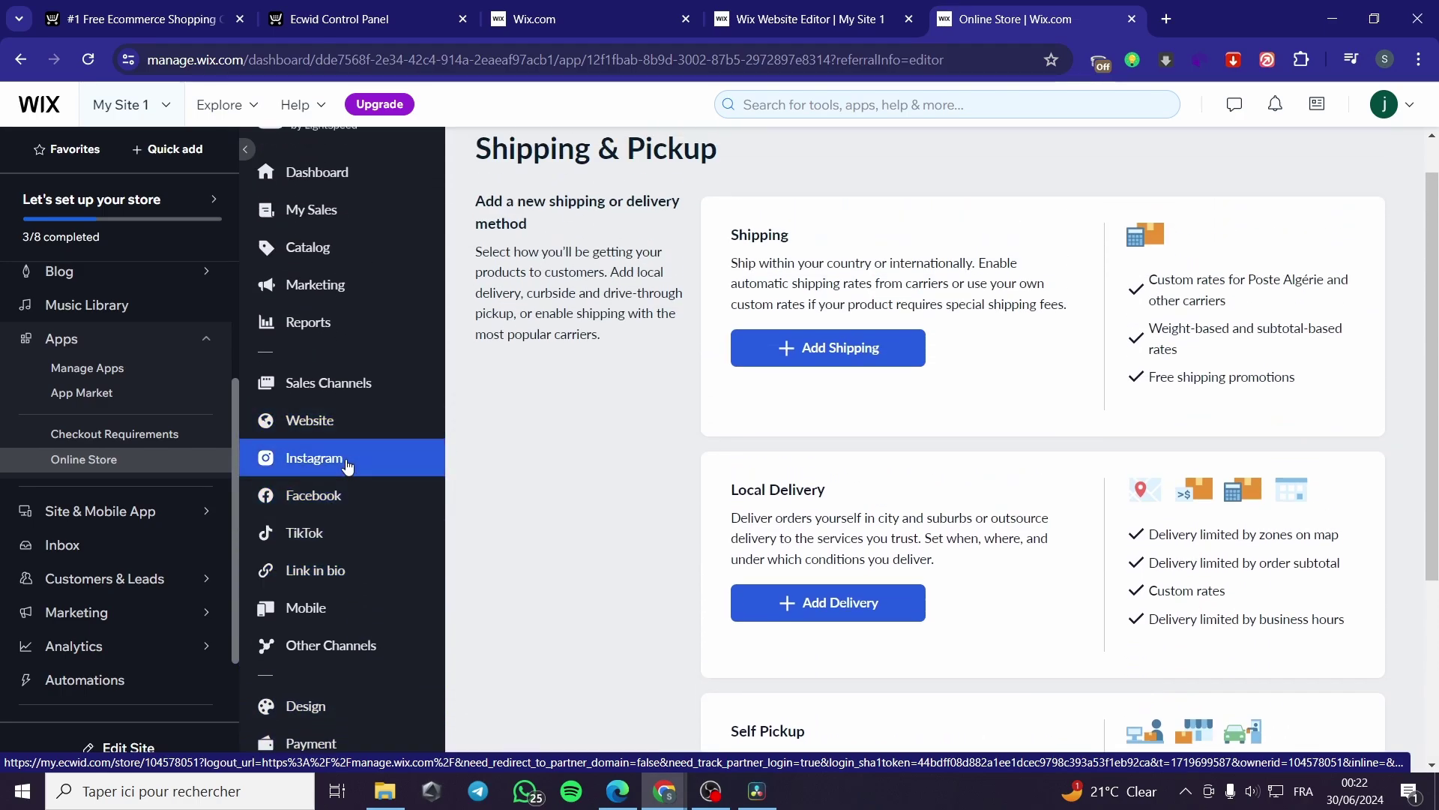
left_click(368, 384)
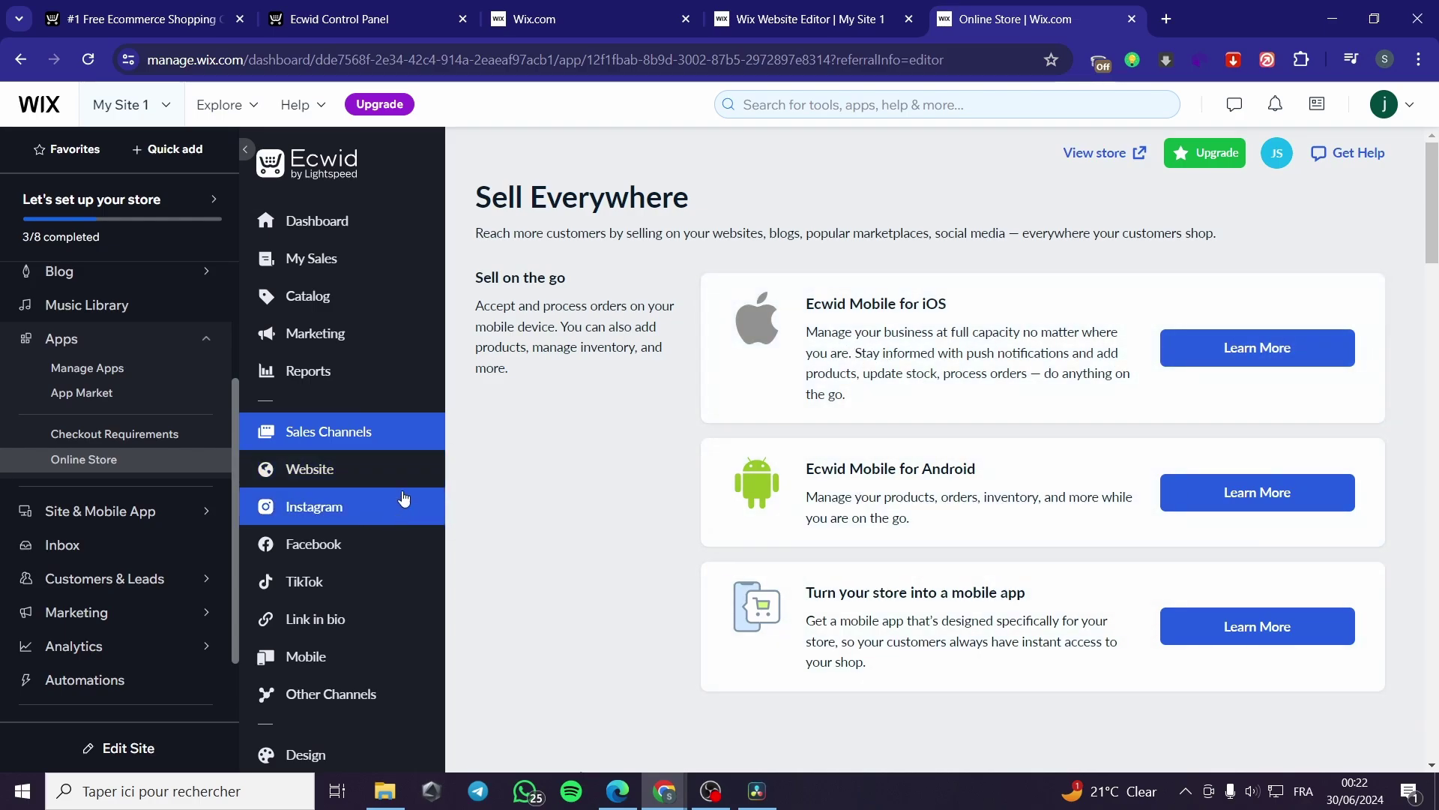
left_click(351, 517)
left_click(335, 552)
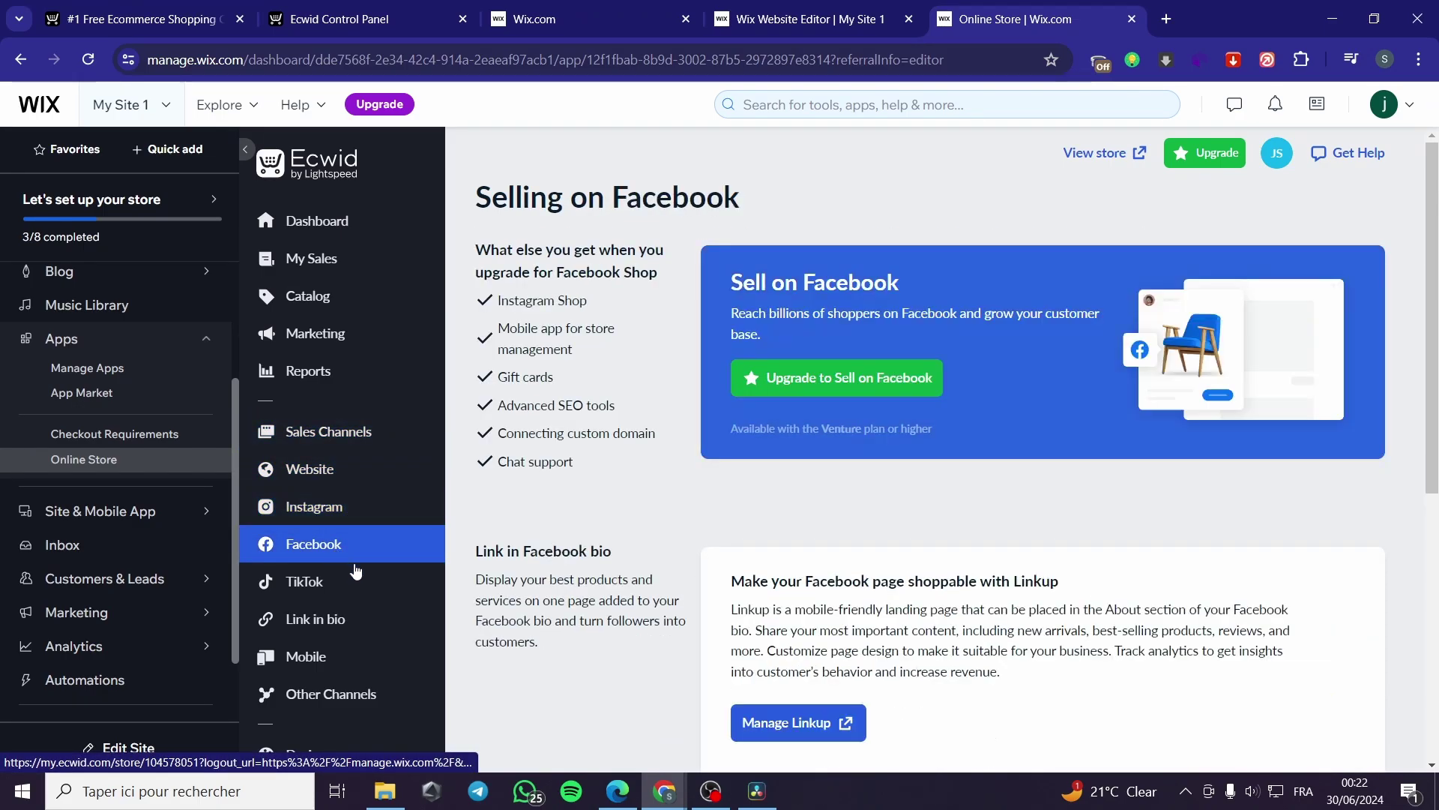
left_click(357, 596)
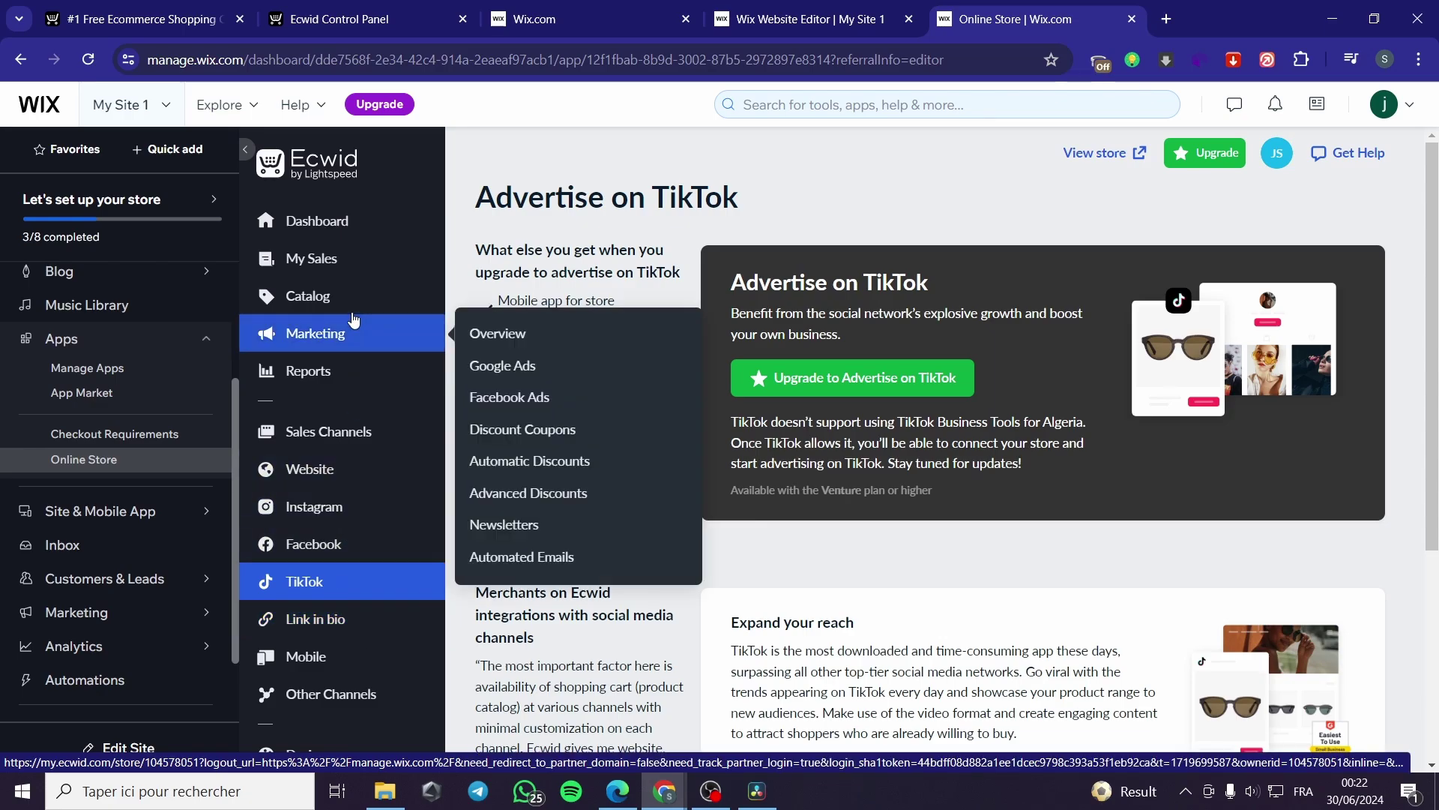
Step: Look through the catalog's product list and open the option for importing products
mouse_move(330, 299)
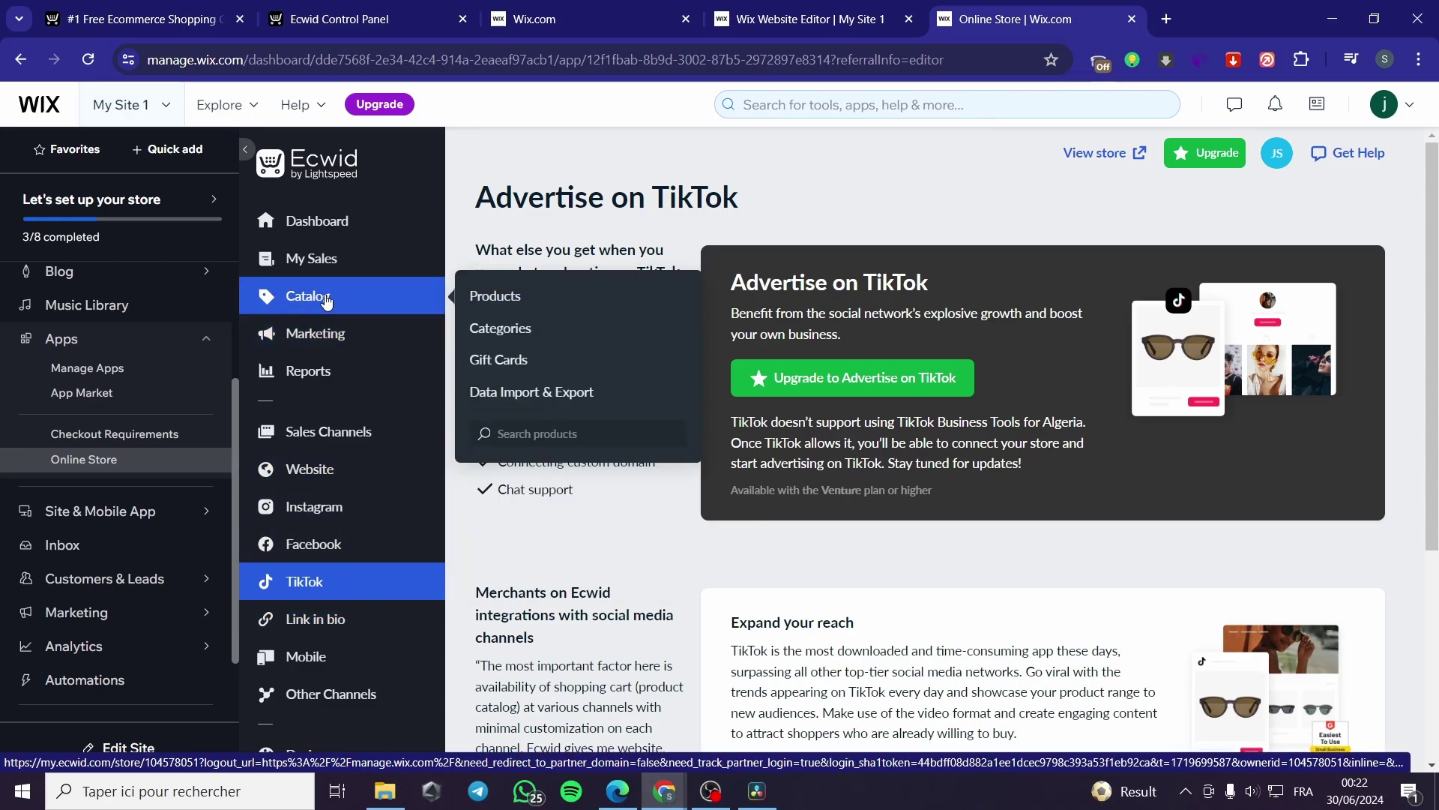
left_click(305, 298)
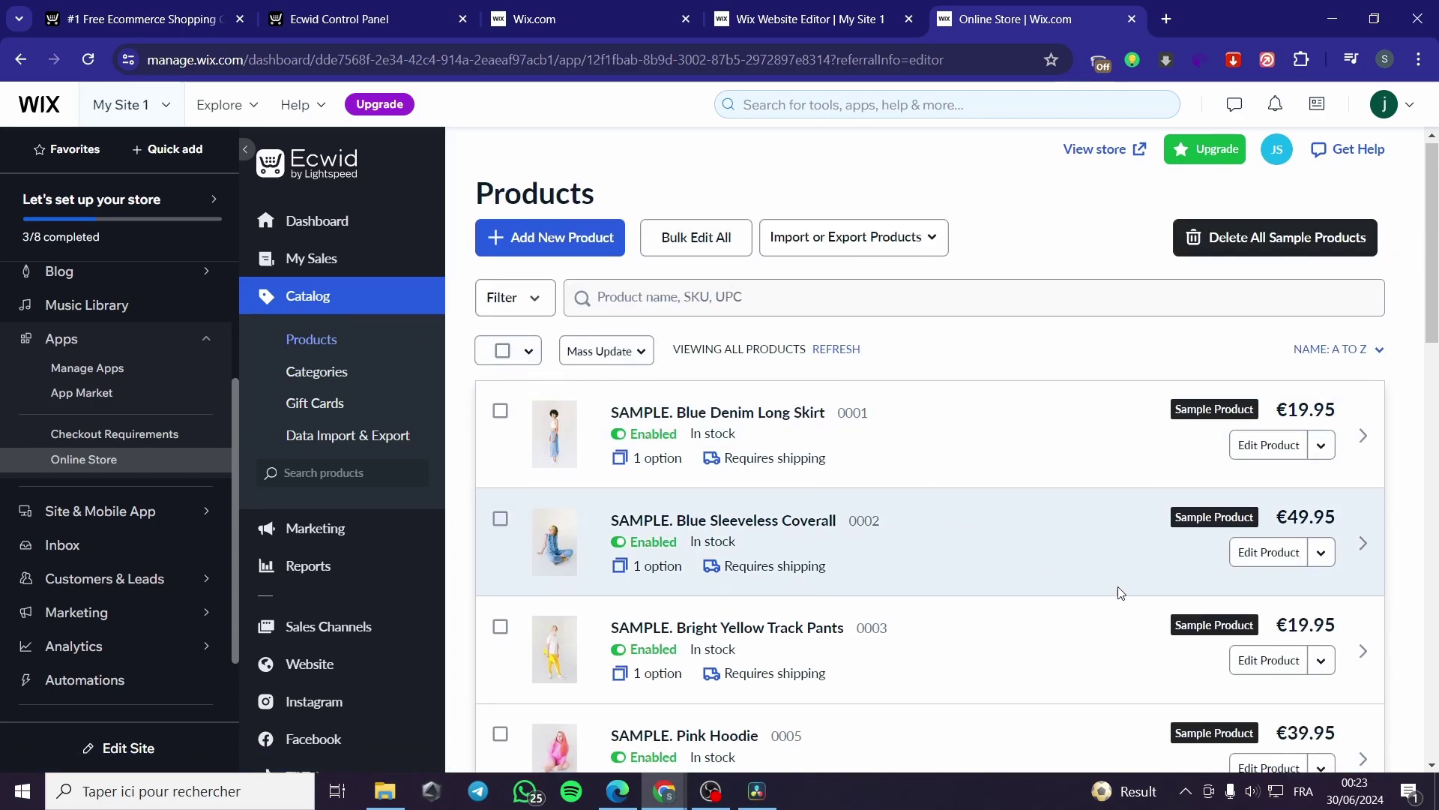
scroll(1125, 583, "down", 4)
scroll(1140, 577, "up", 4)
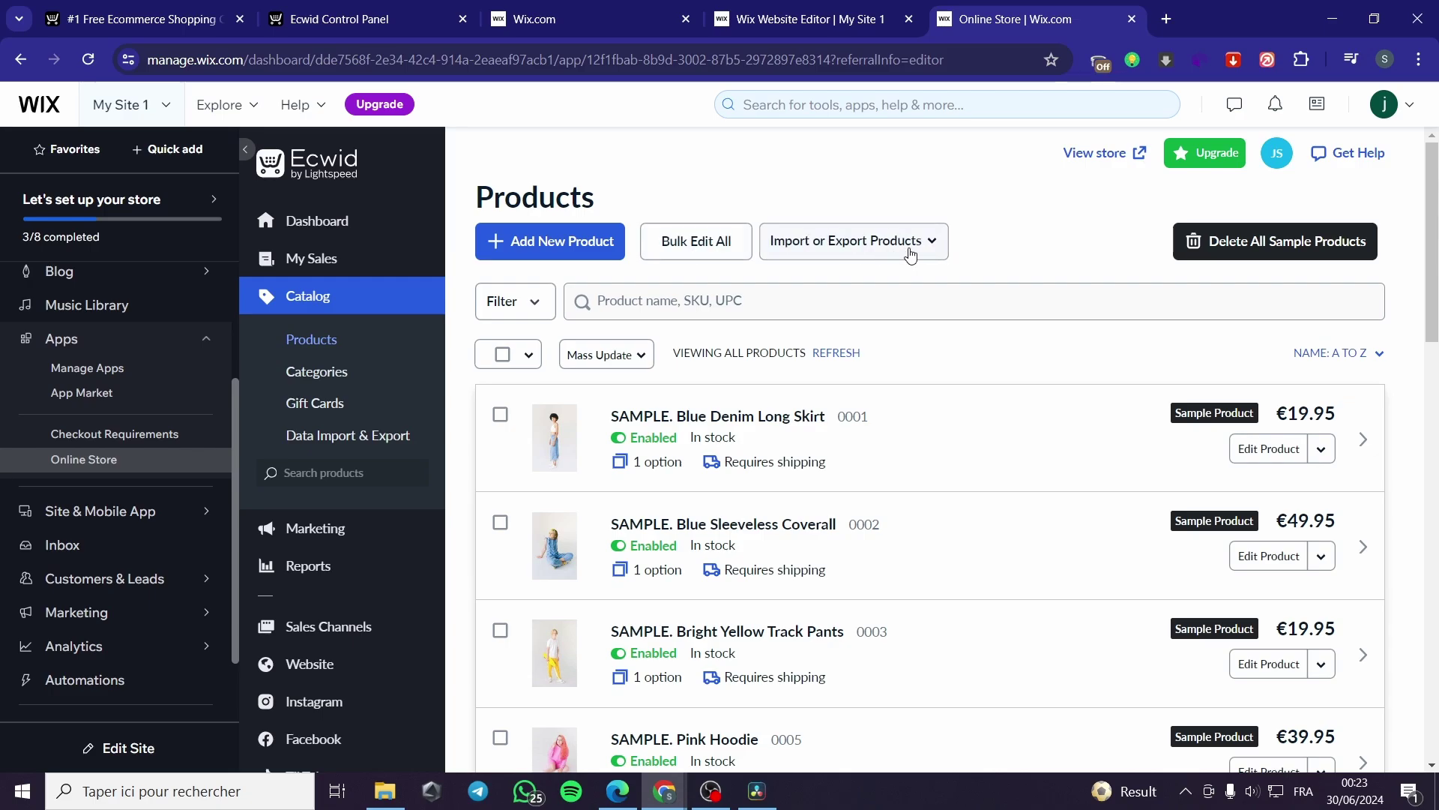
left_click(932, 240)
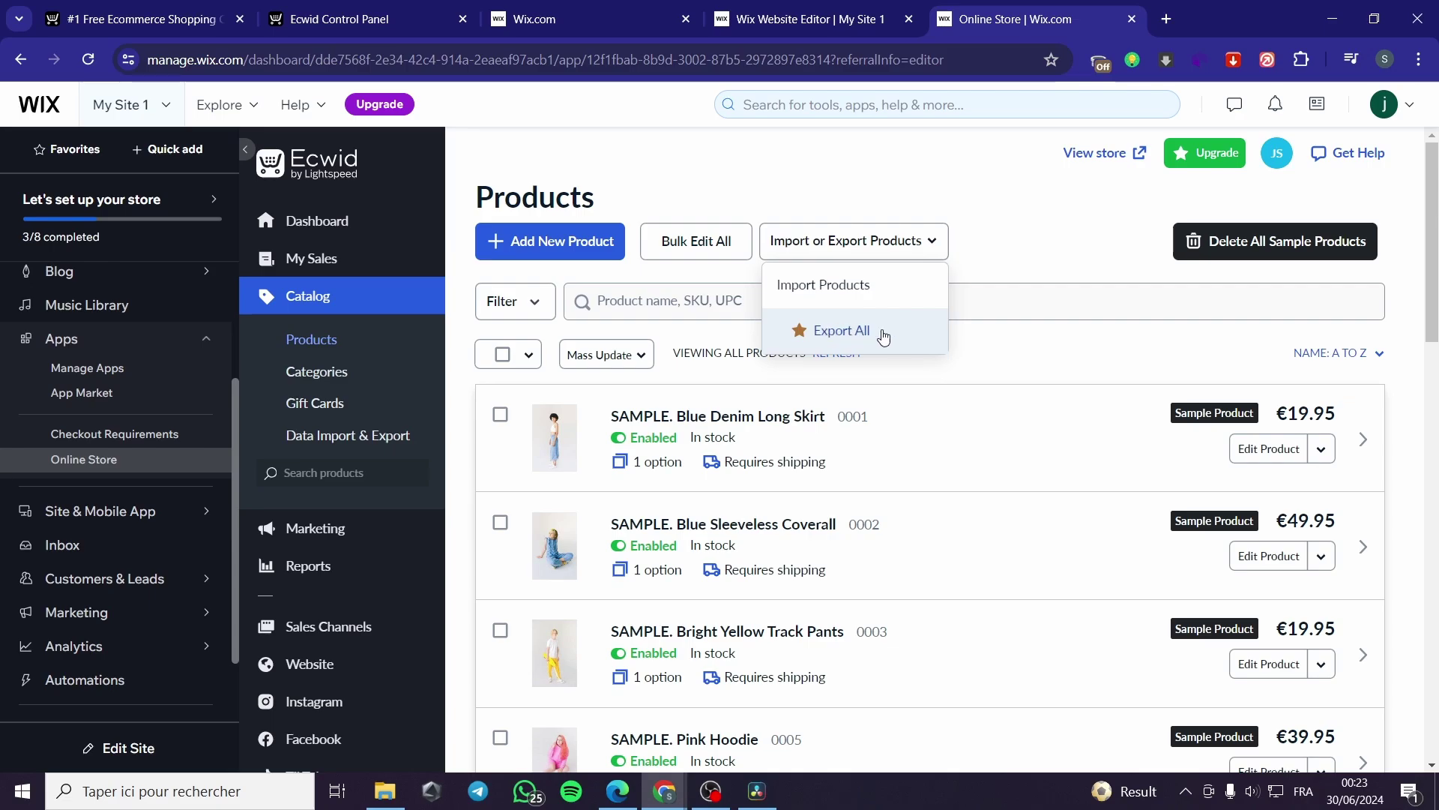
left_click(826, 297)
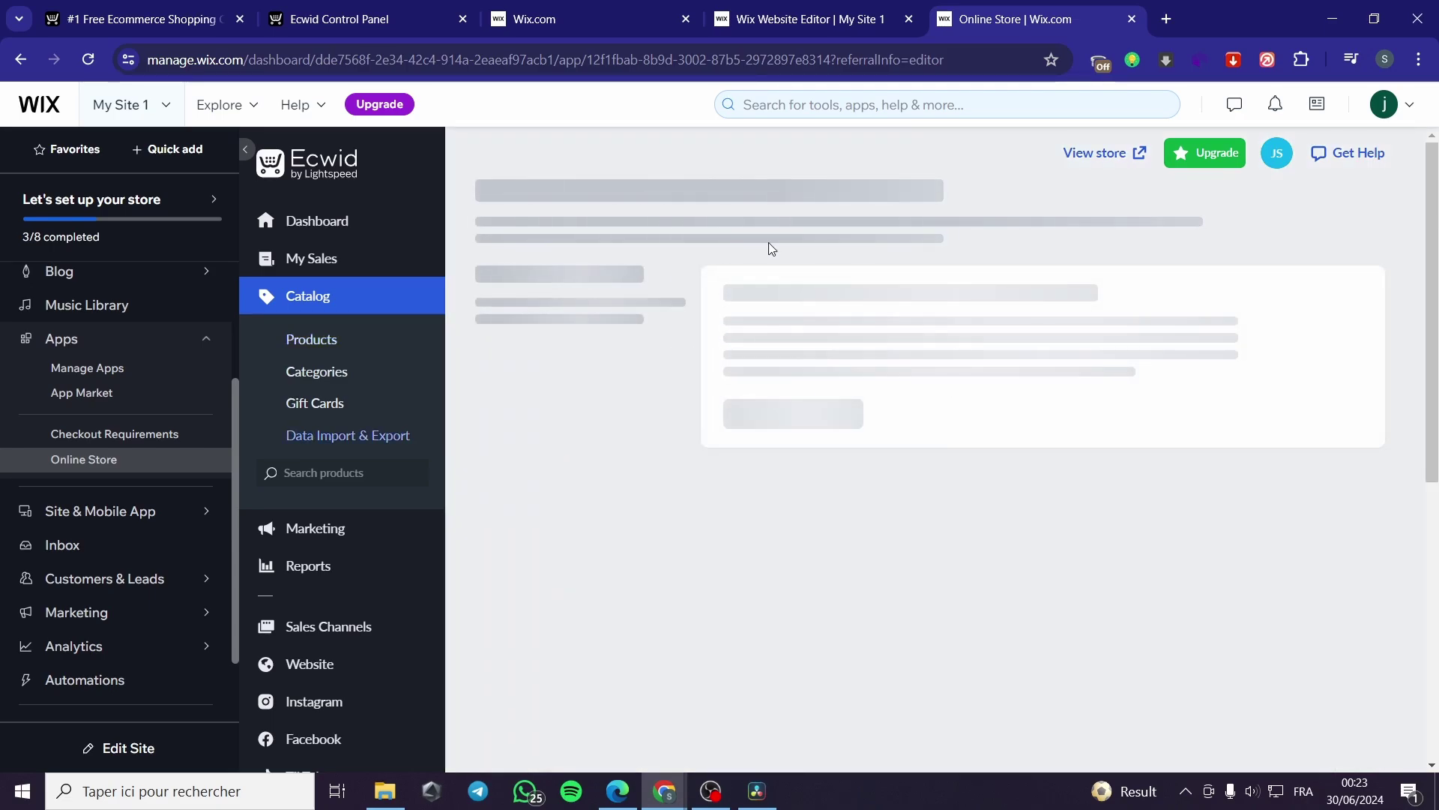
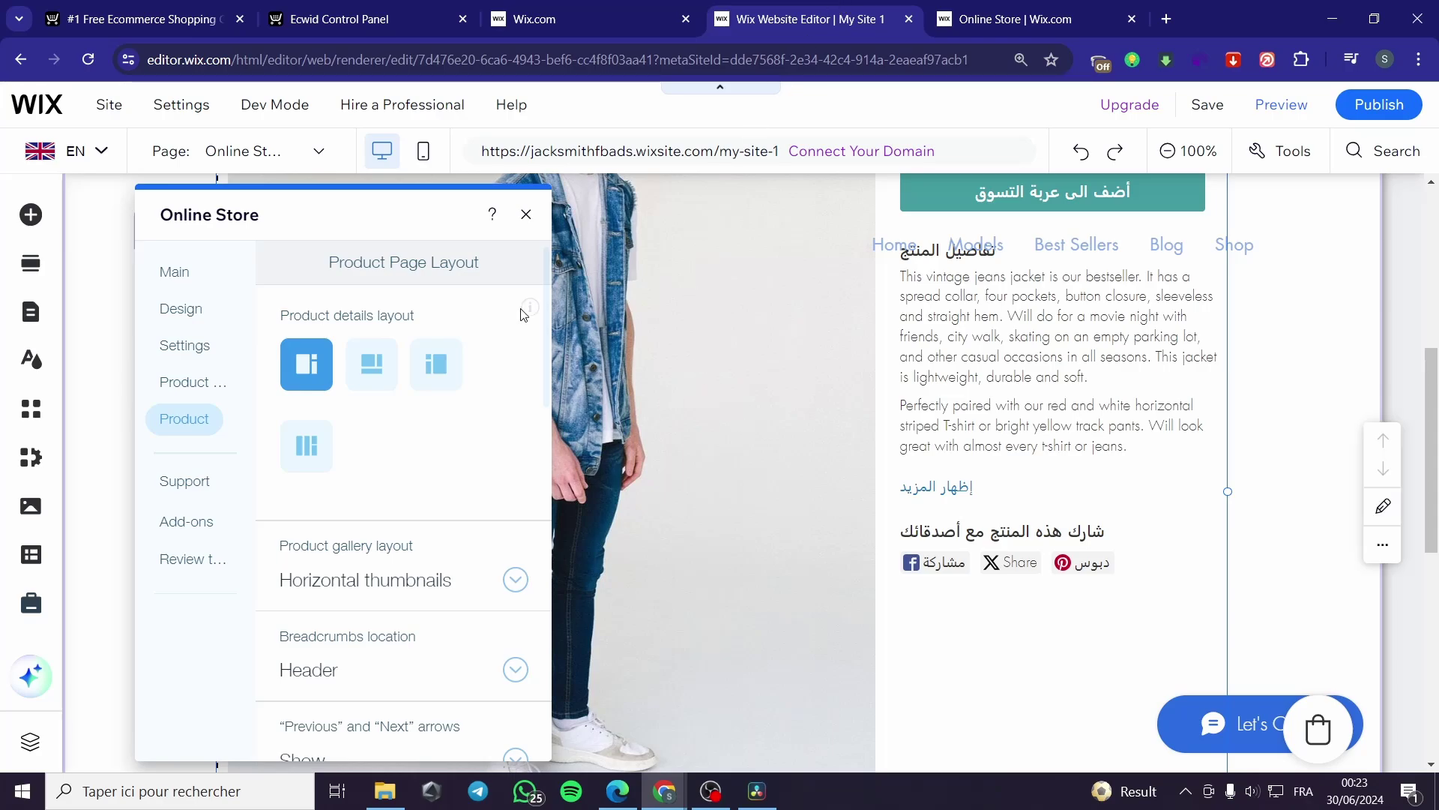
Step: Close the Online Store settings and review the sample product page from header to footer
left_click(526, 214)
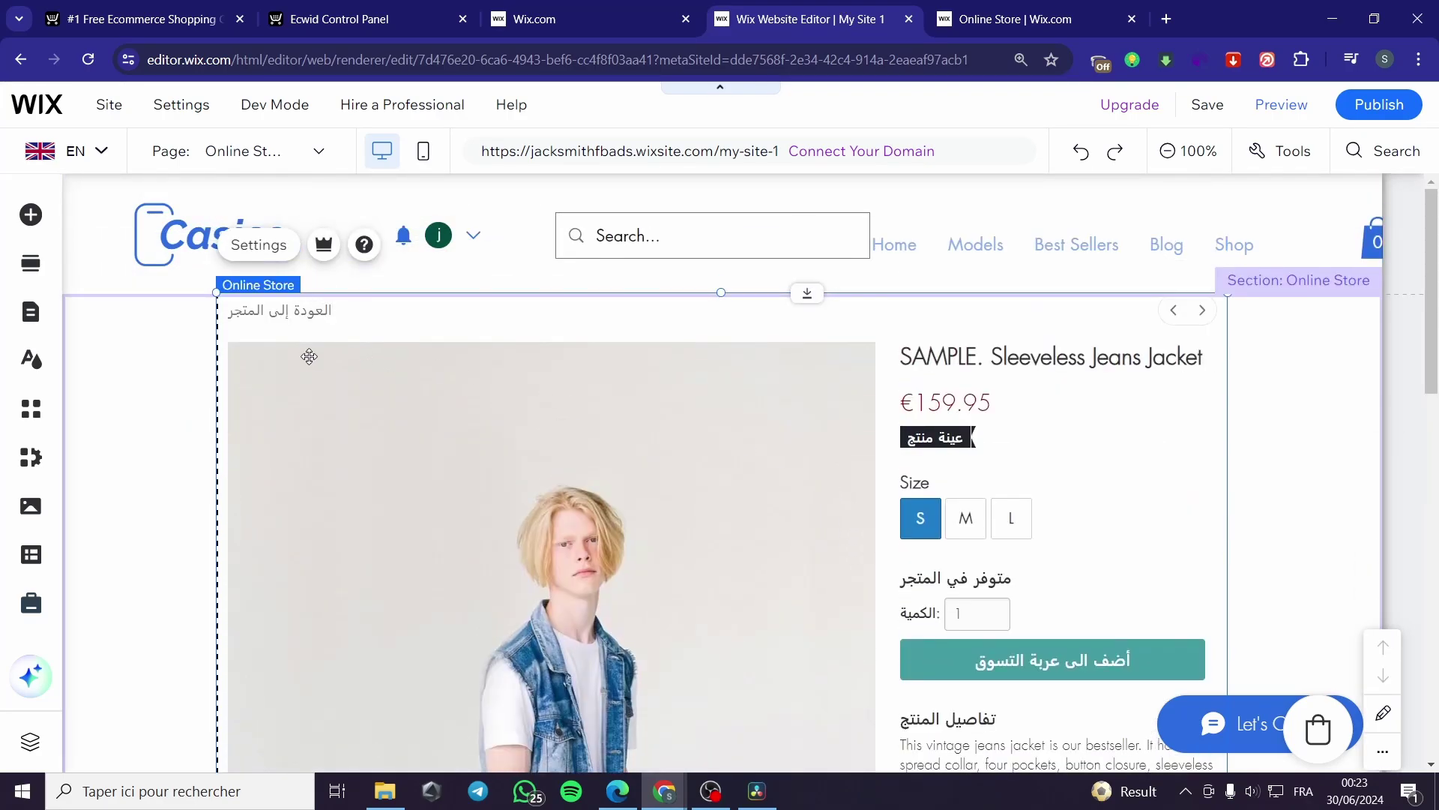
scroll(793, 418, "down", 10)
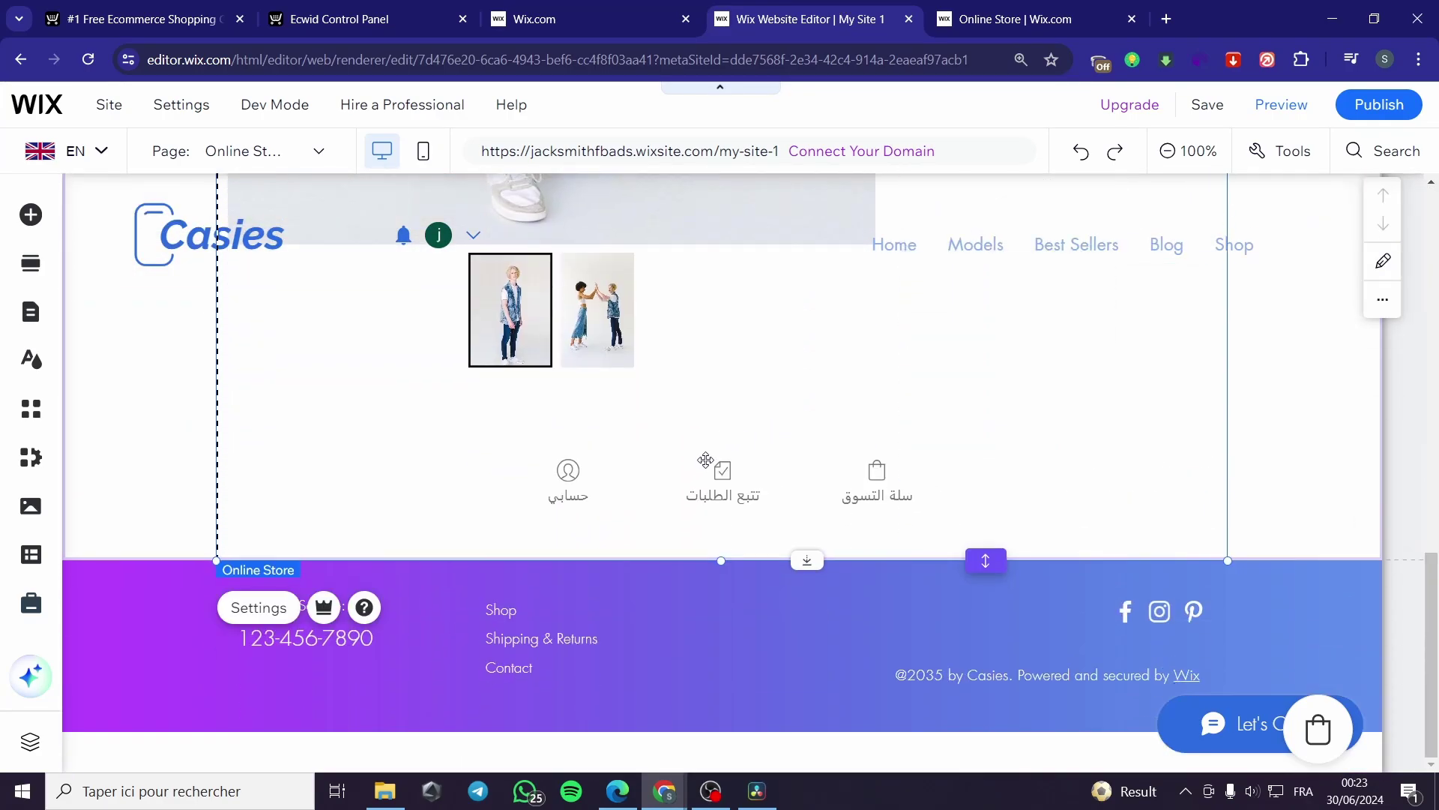
scroll(706, 461, "up", 10)
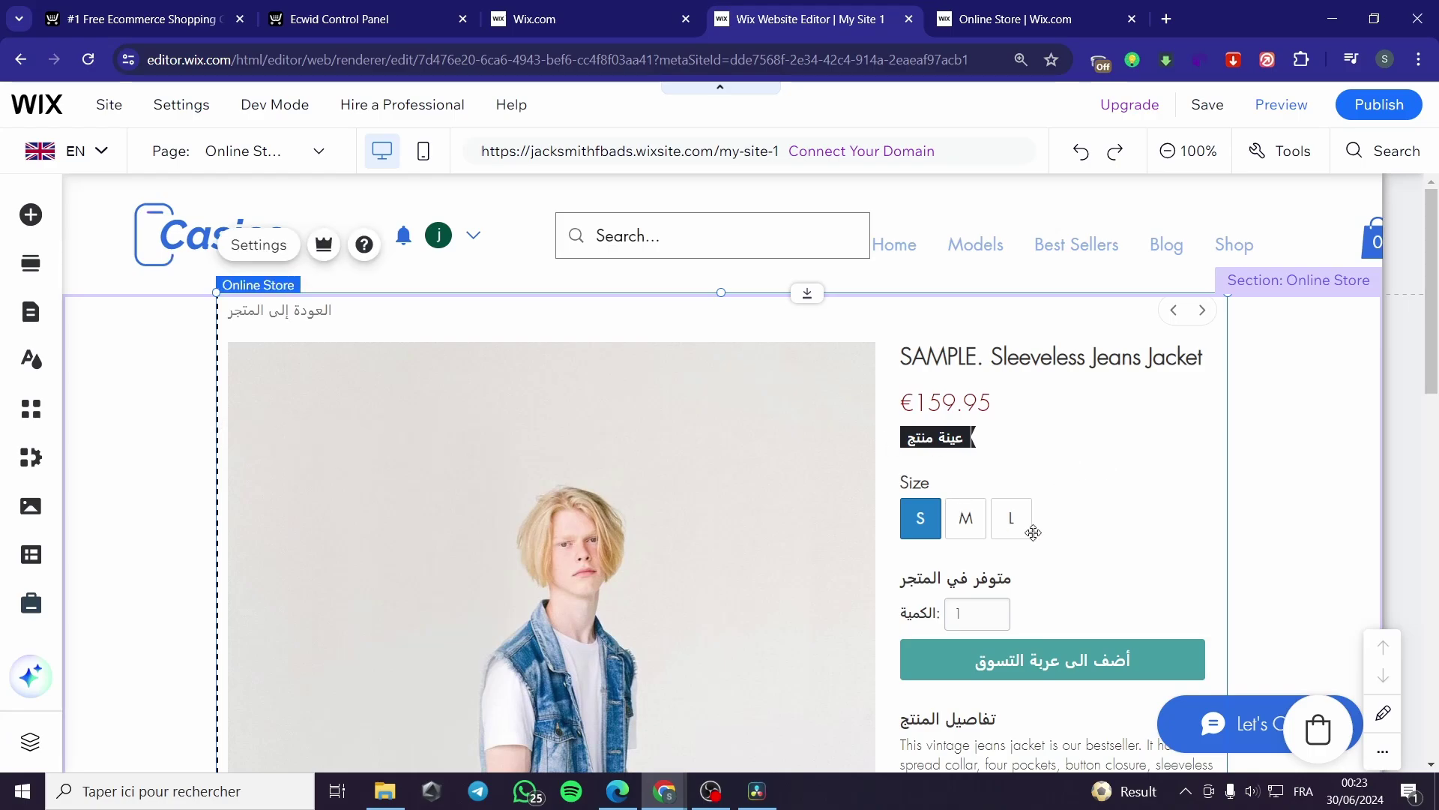
left_click(20, 59)
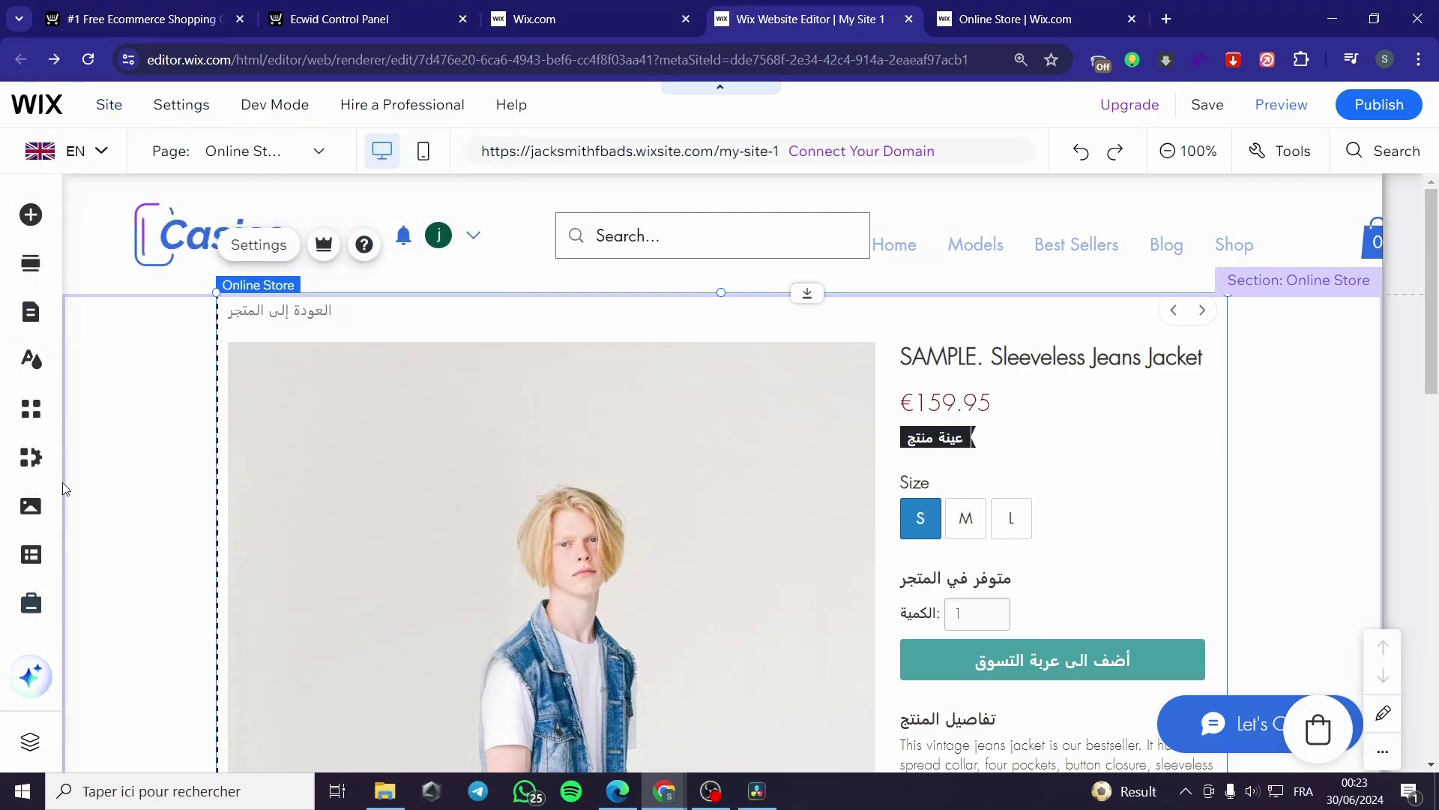
Step: Open the site's pages and menu list and look through its entries down to Online Store
left_click(31, 312)
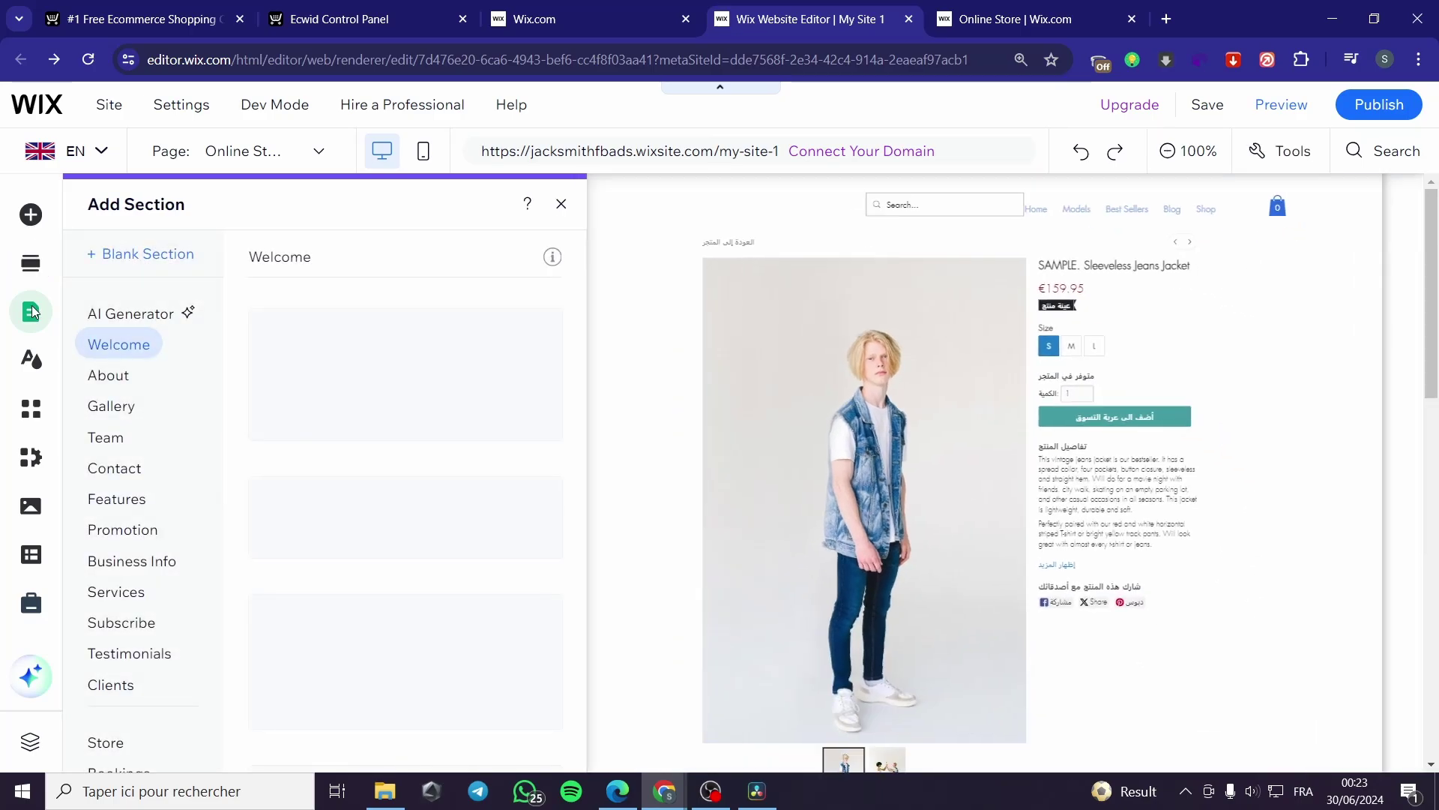
left_click(31, 312)
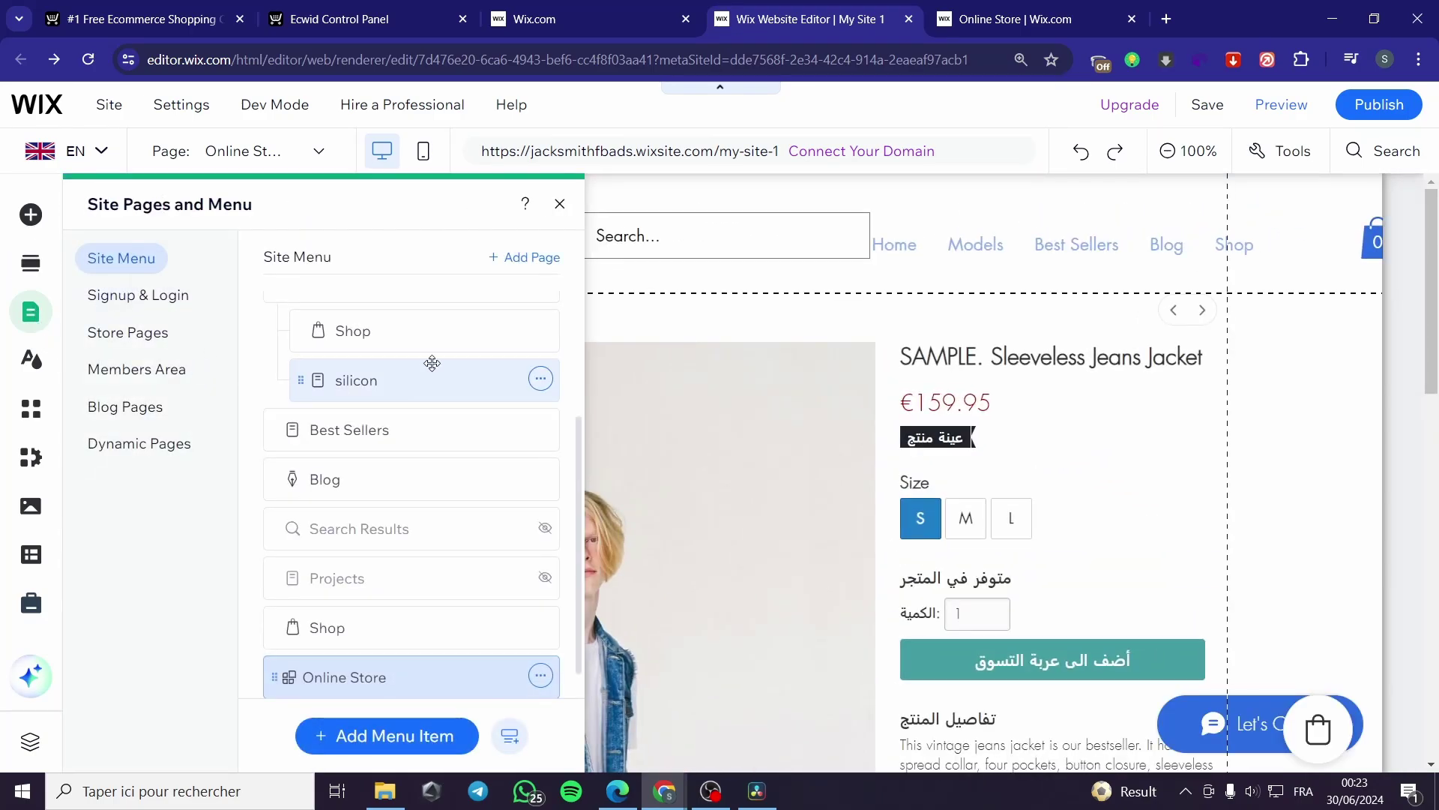
scroll(431, 363, "up", 3)
scroll(437, 492, "down", 3)
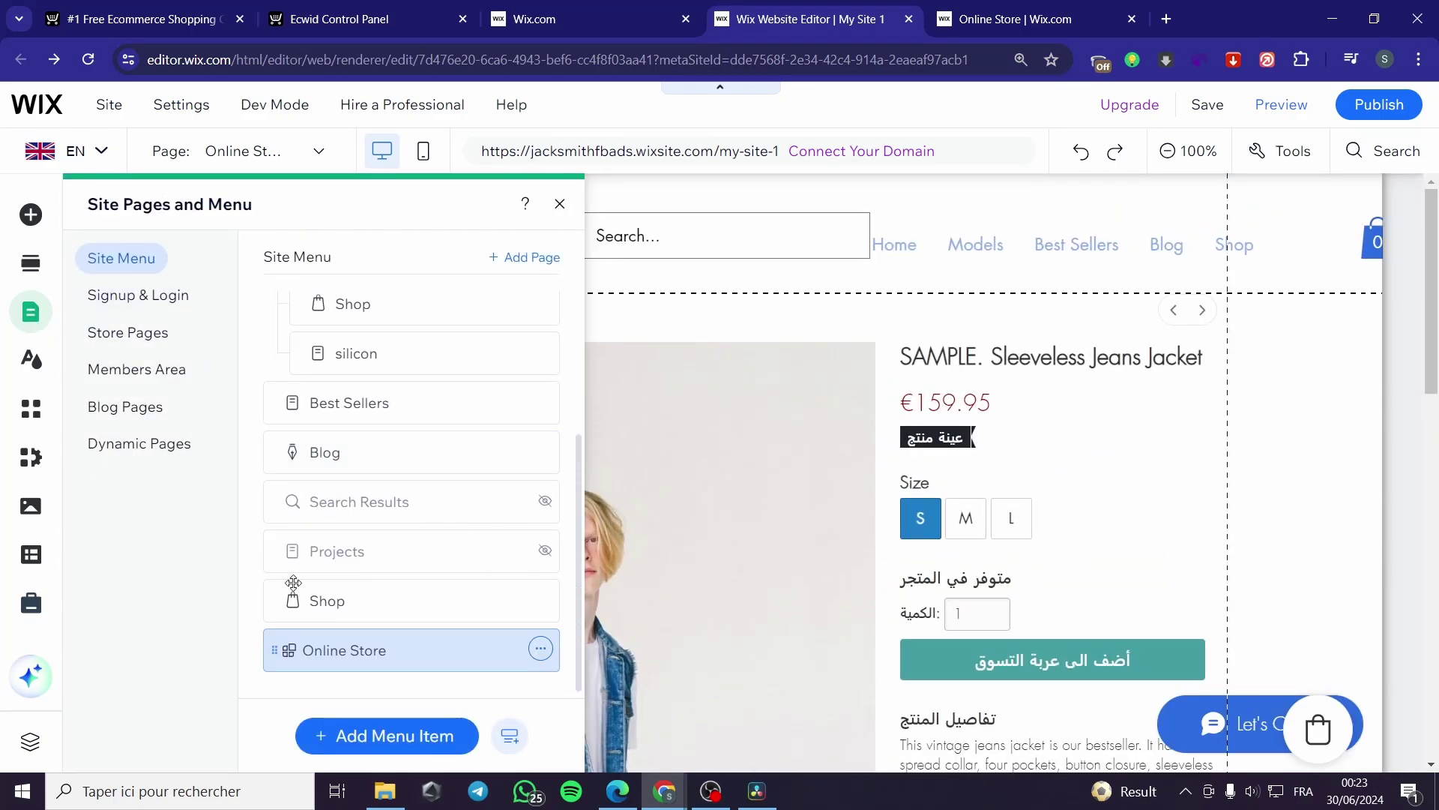
Step: Check the page actions for Online Store and the editable menu names of the Online Store and Shop pages
double_click(294, 651)
left_click(518, 651)
left_click(541, 649)
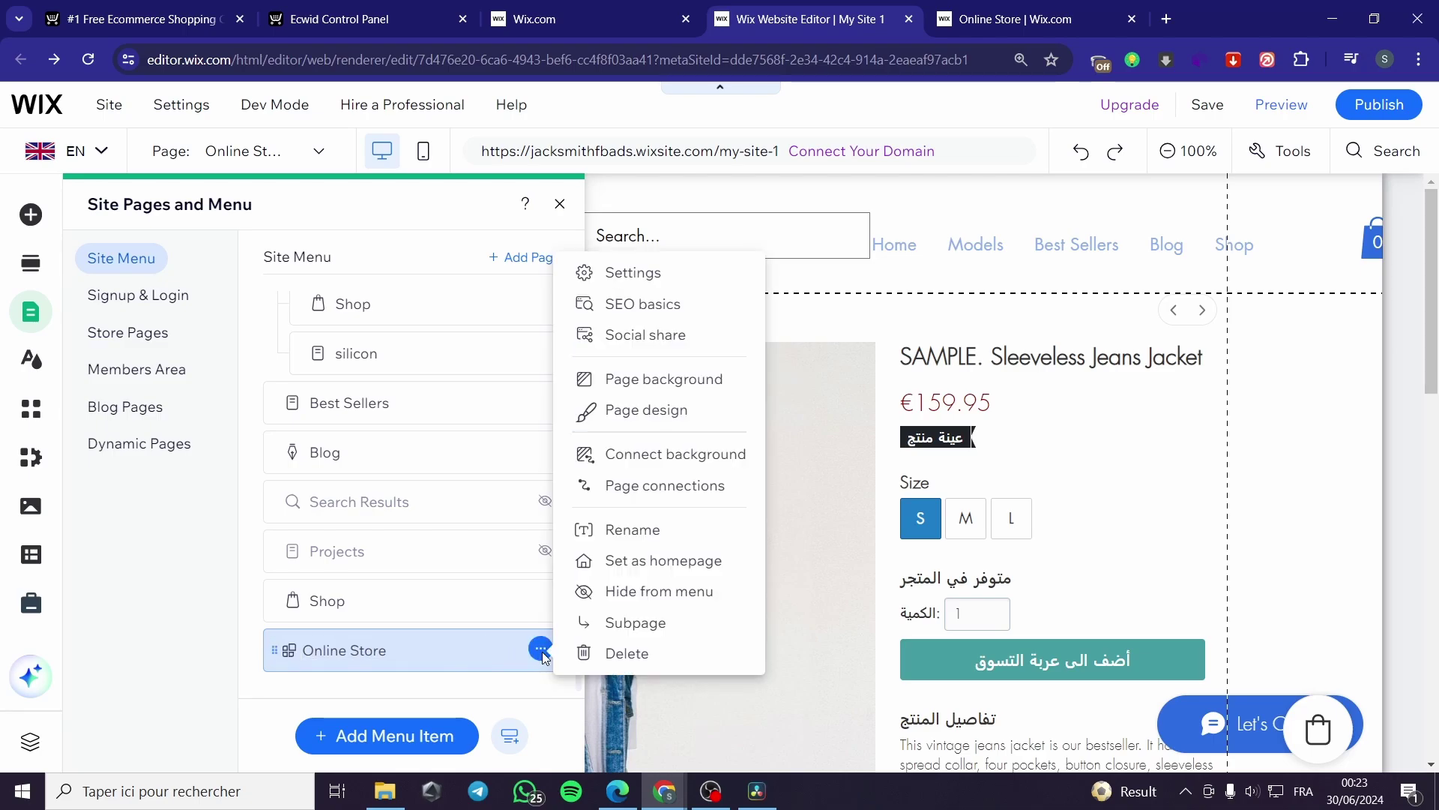
double_click(411, 654)
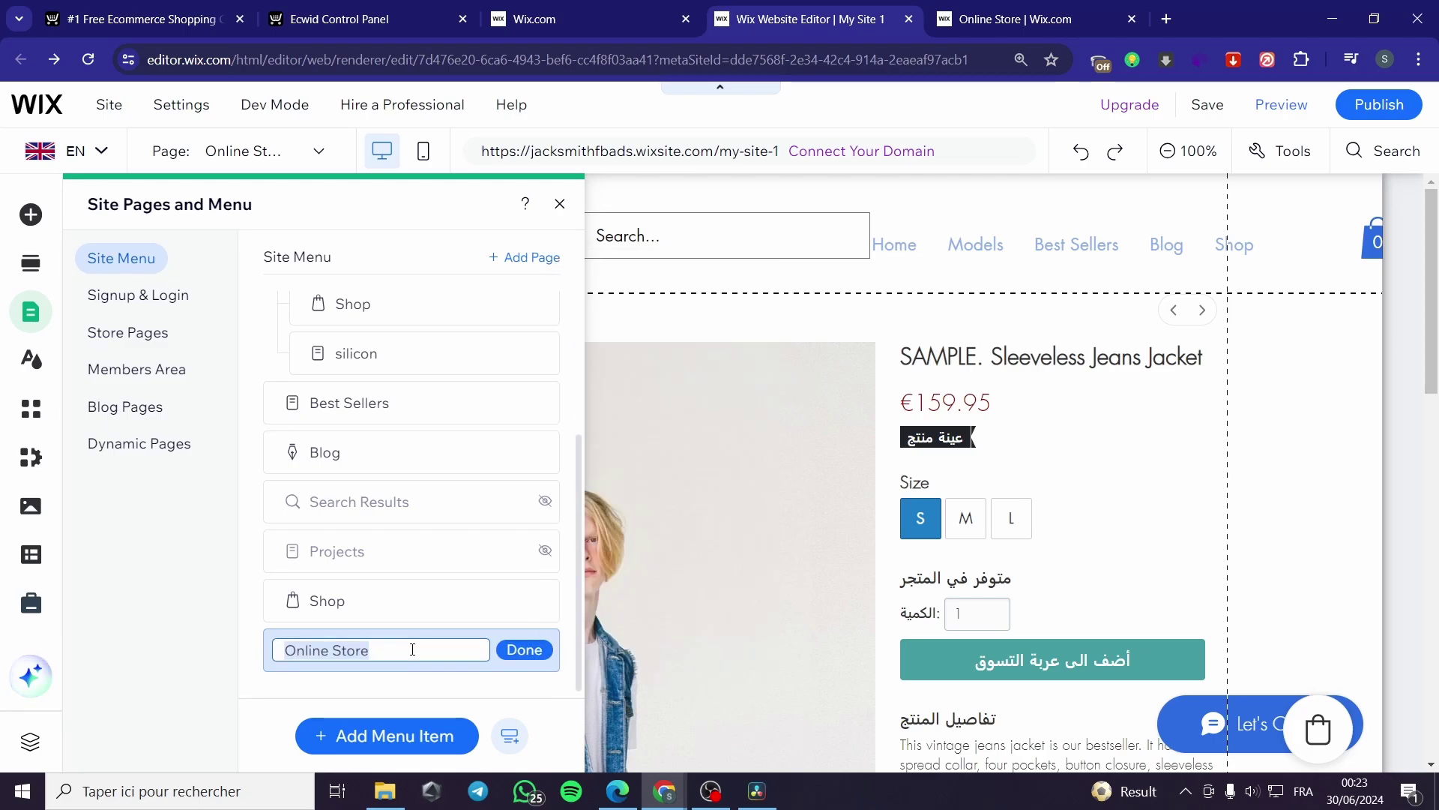
left_click(375, 609)
double_click(375, 609)
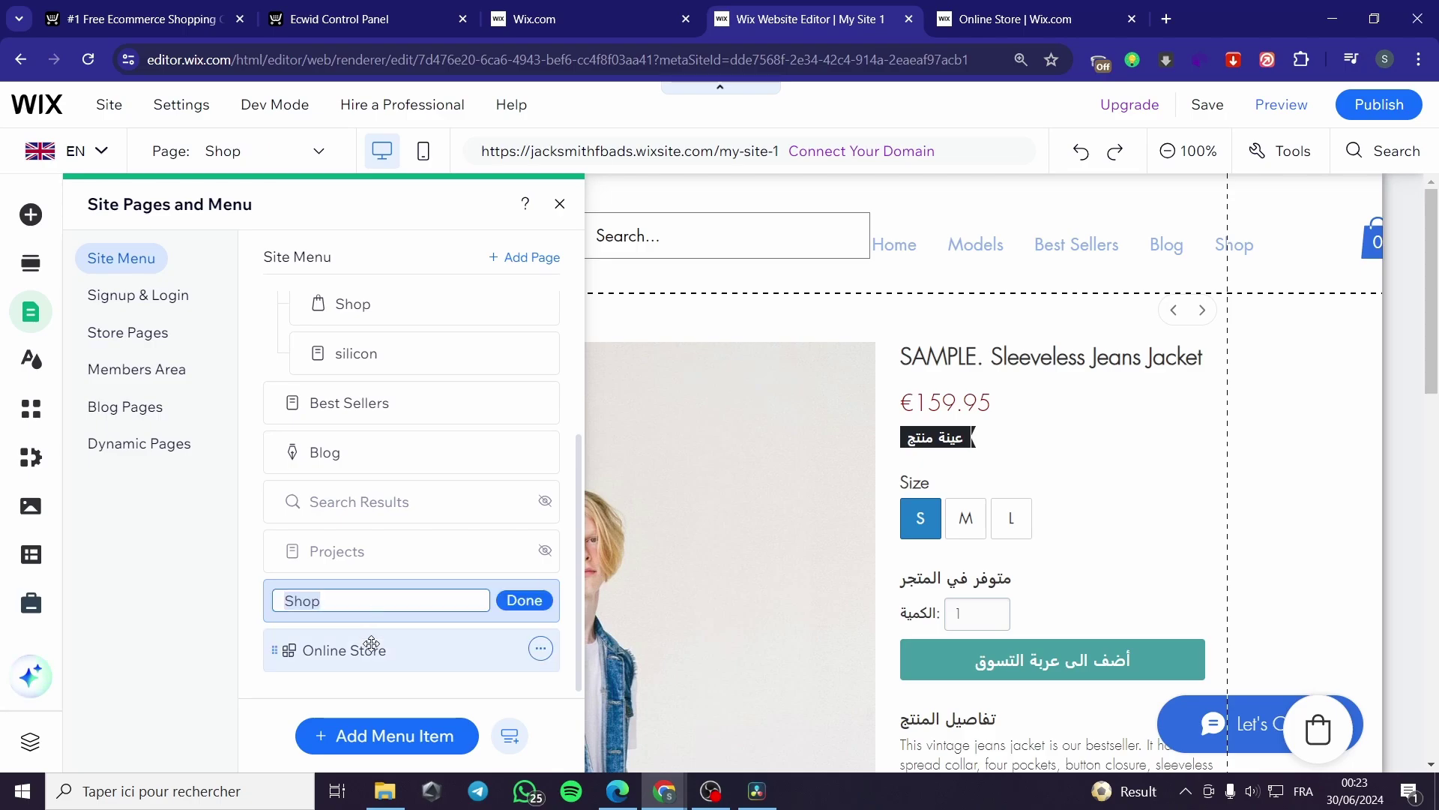
left_click(524, 608)
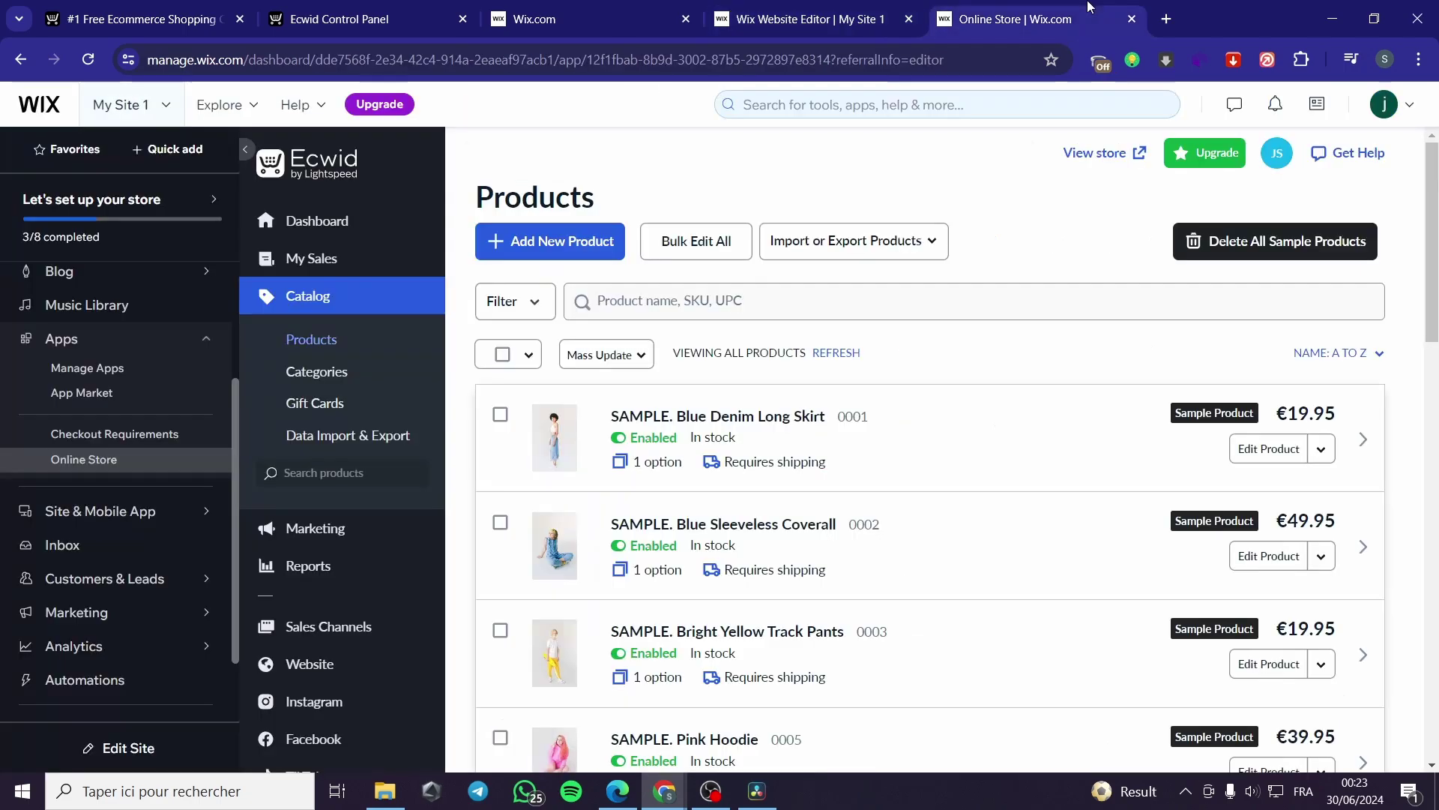
Step: Open the Blue Denim Long Skirt product for editing and review its gallery, description, pricing and stock settings
left_click(1270, 449)
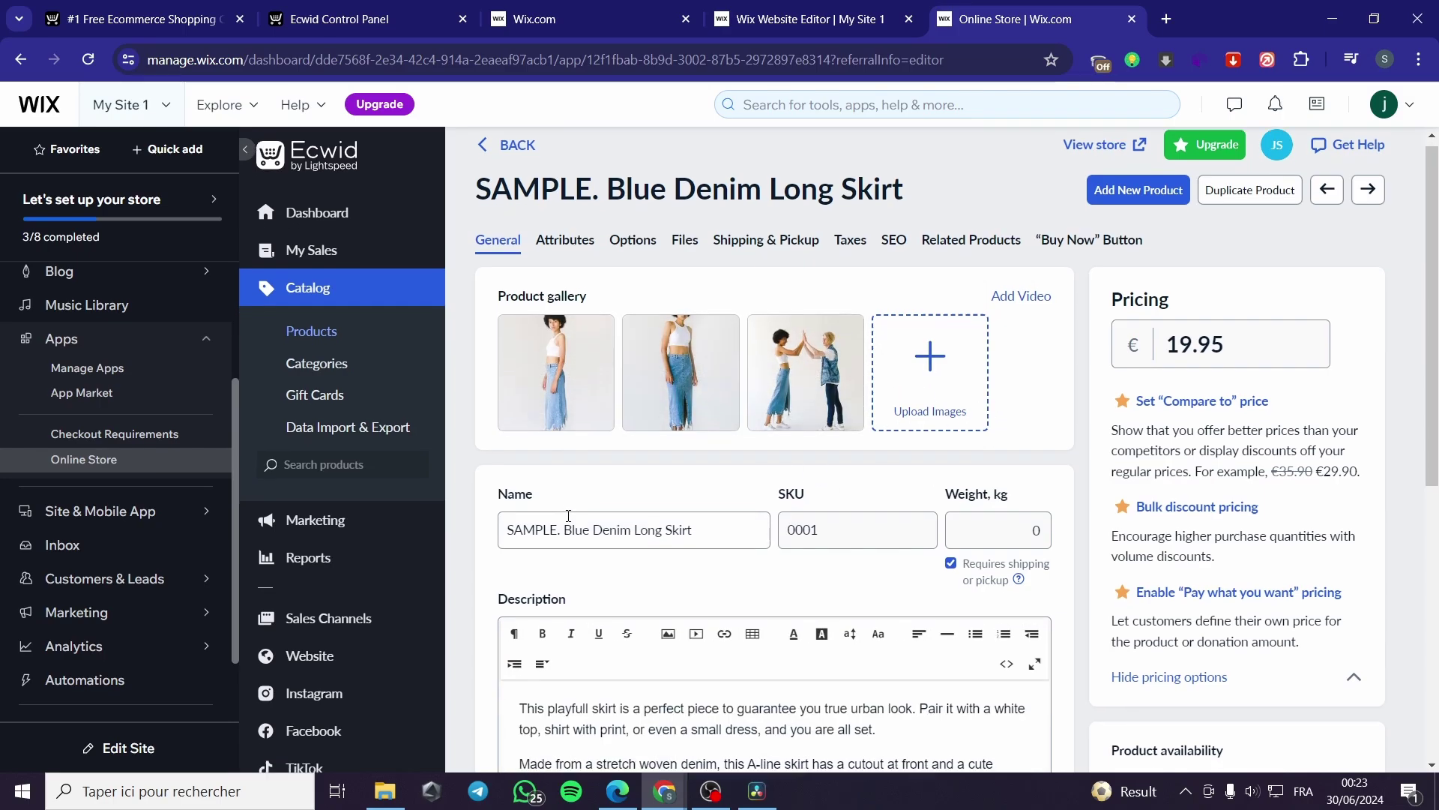
scroll(740, 363, "down", 3)
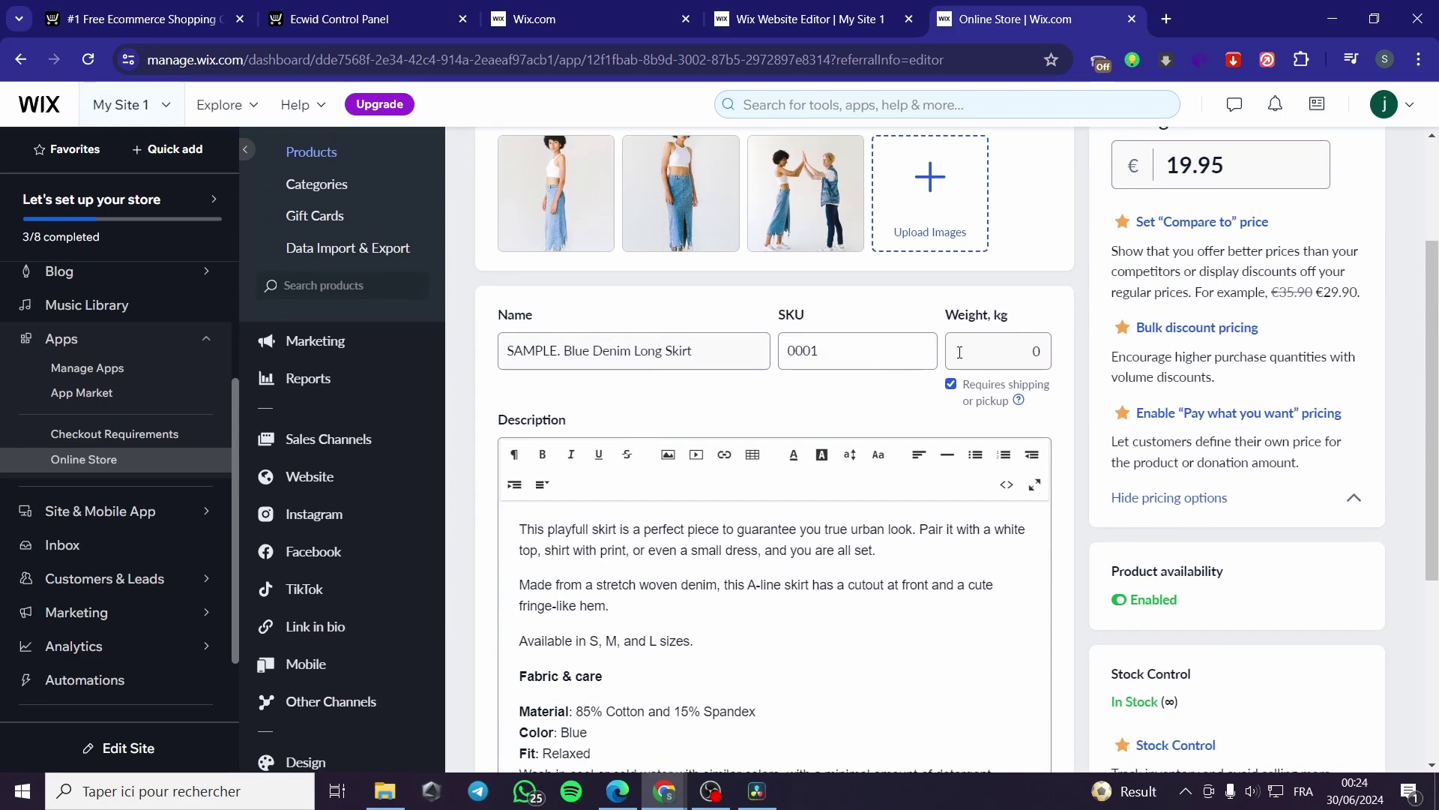
scroll(758, 475, "down", 3)
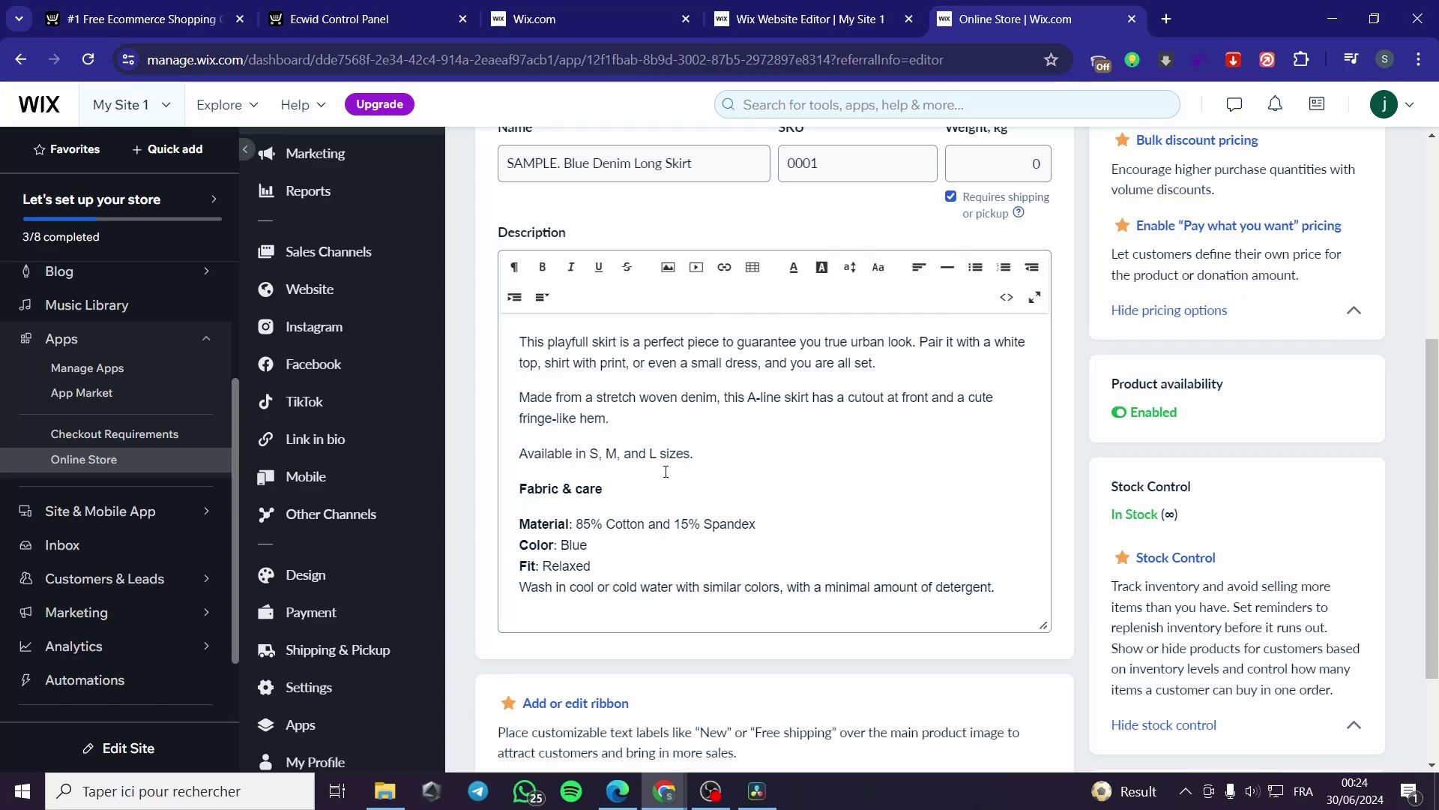
scroll(691, 465, "down", 2)
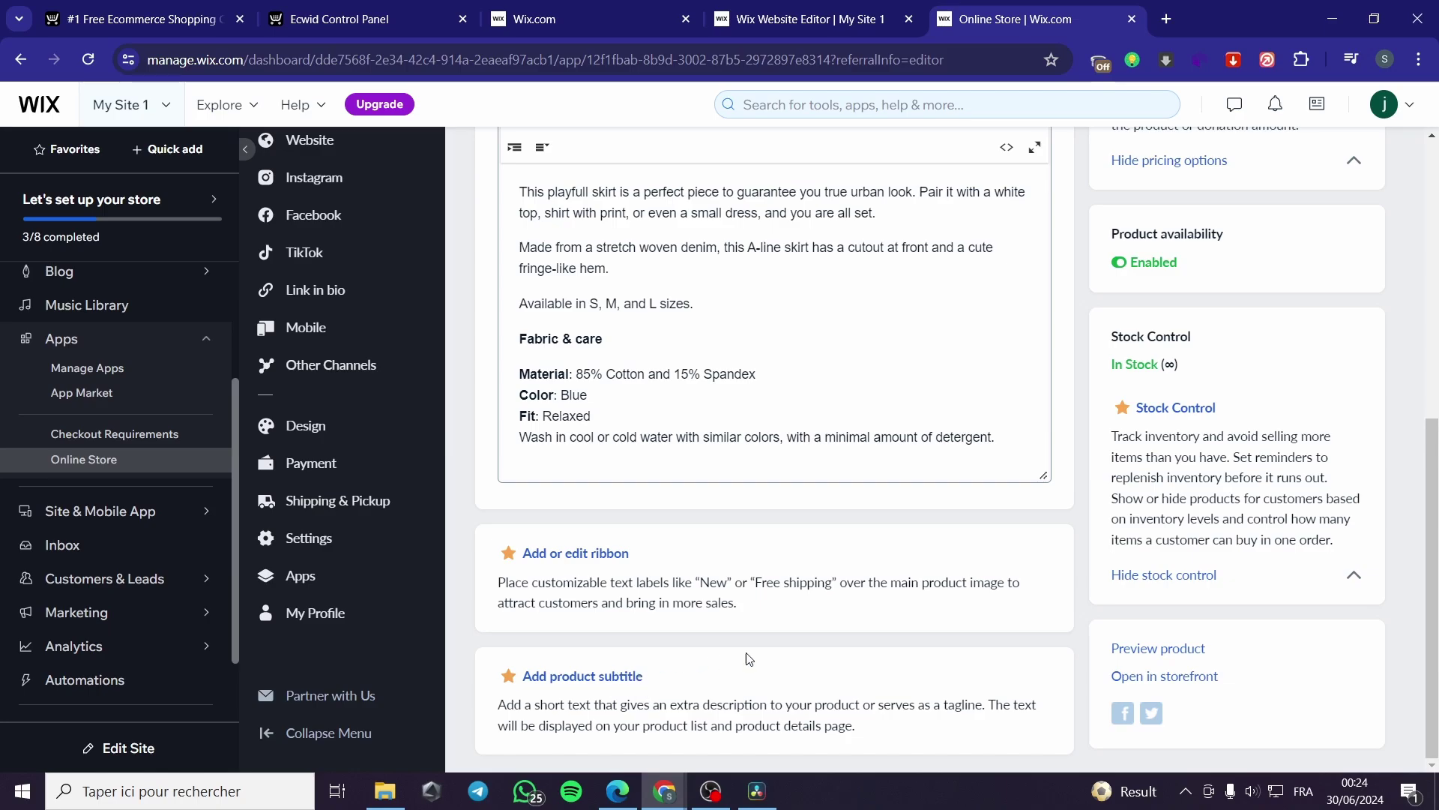
Step: Set the price of the Blue Denim Long Skirt to €29.99 and save the product
scroll(750, 660, "up", 8)
left_click(1132, 350)
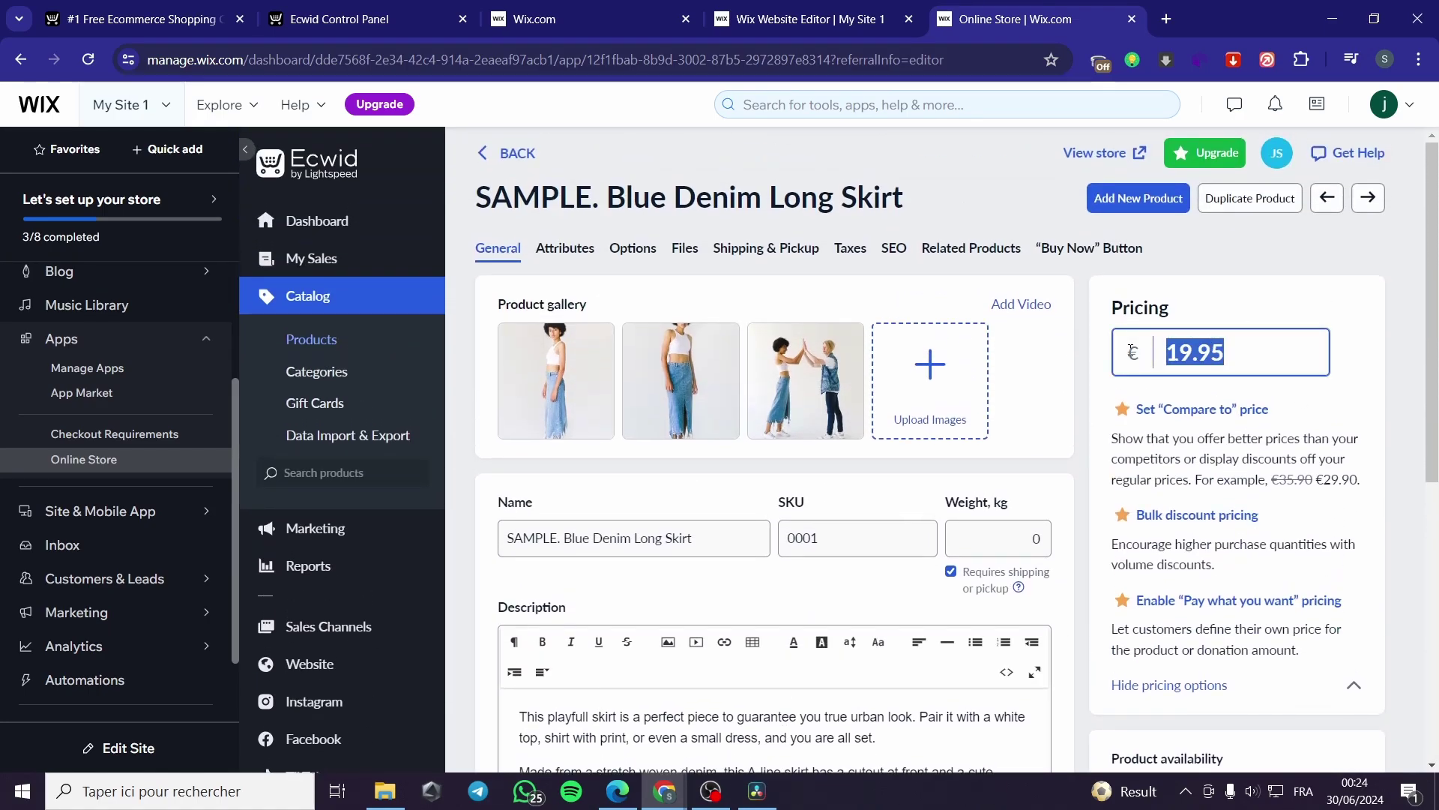
type("29")
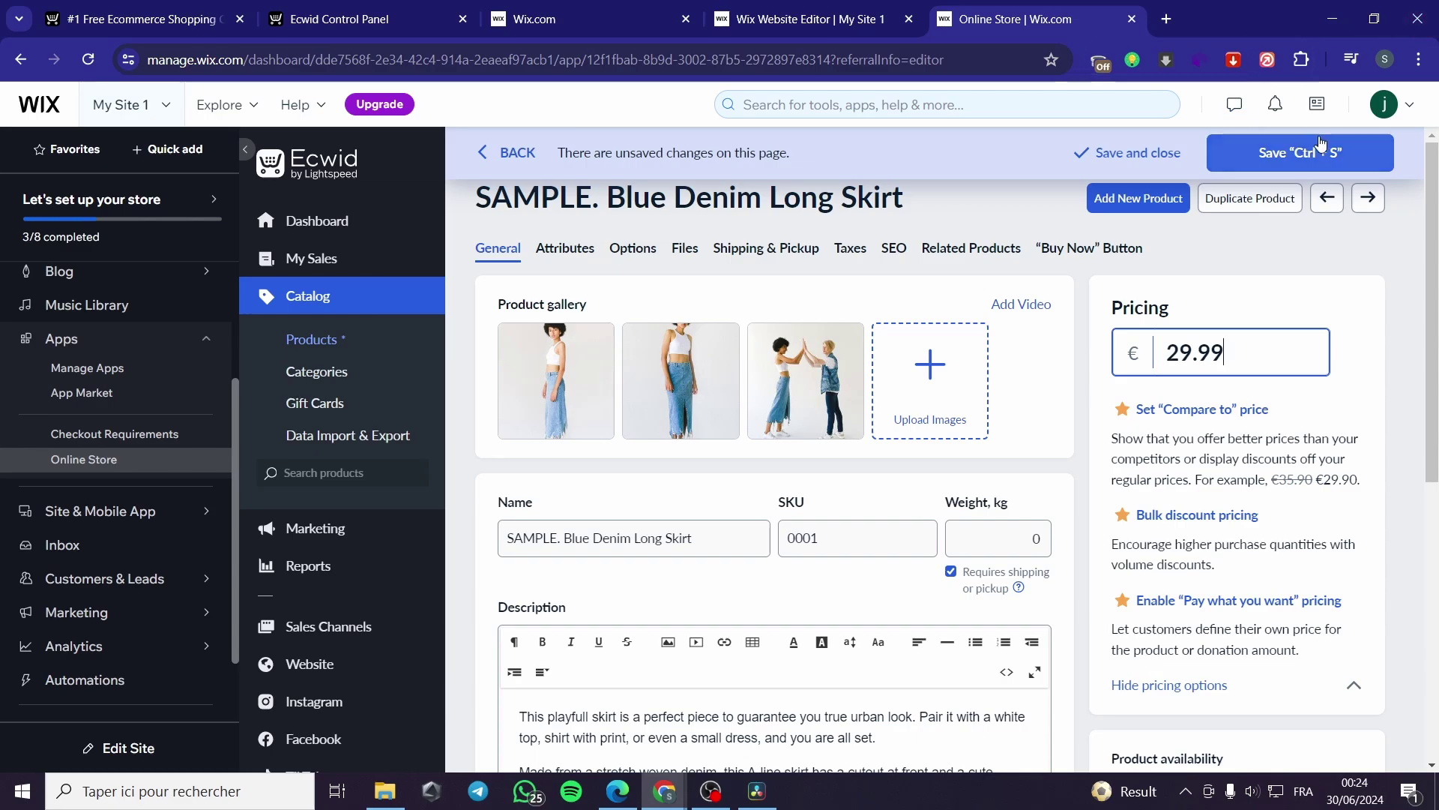
left_click(1284, 156)
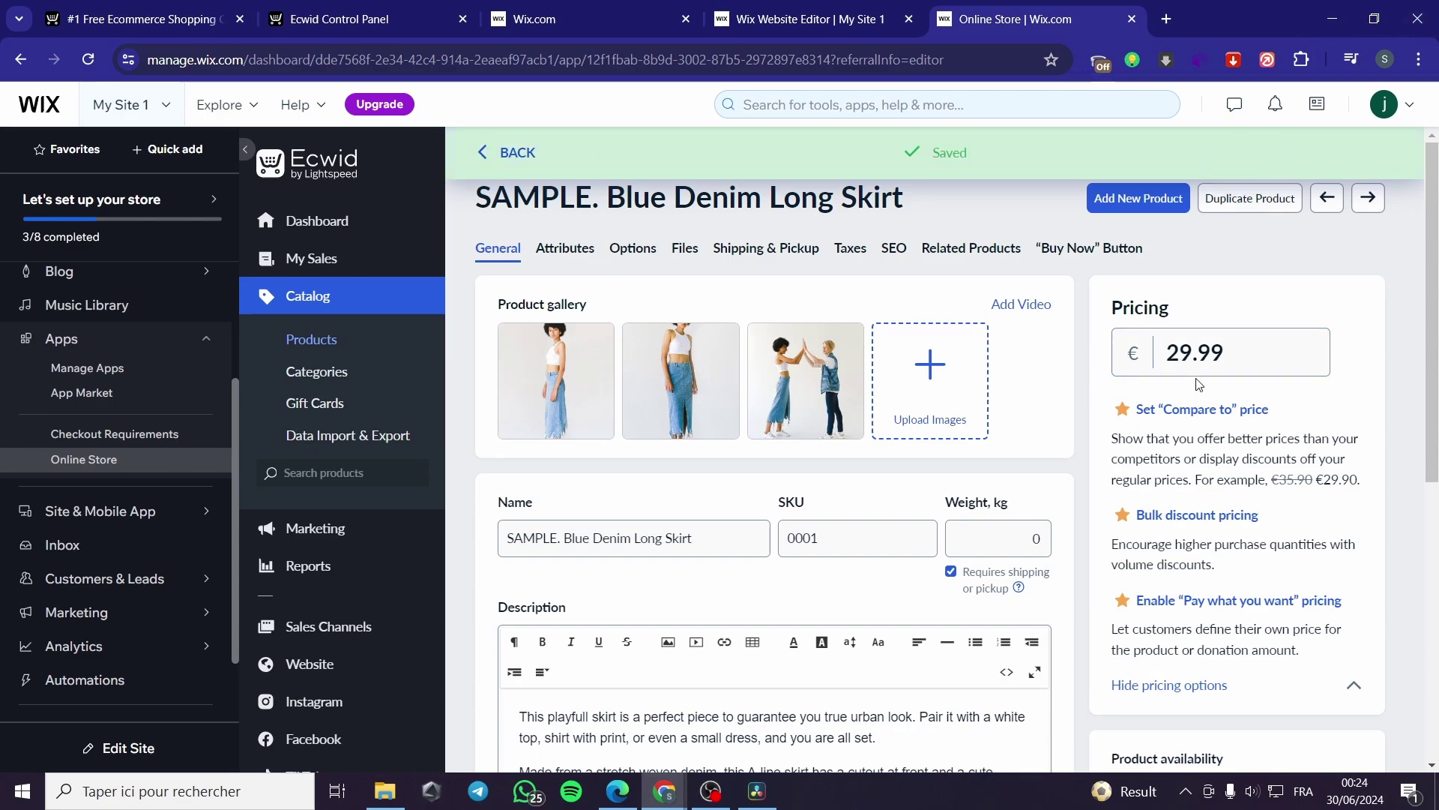
Step: Review the skirt's attributes, its product options and customer input fields, and the digital files settings
left_click(559, 259)
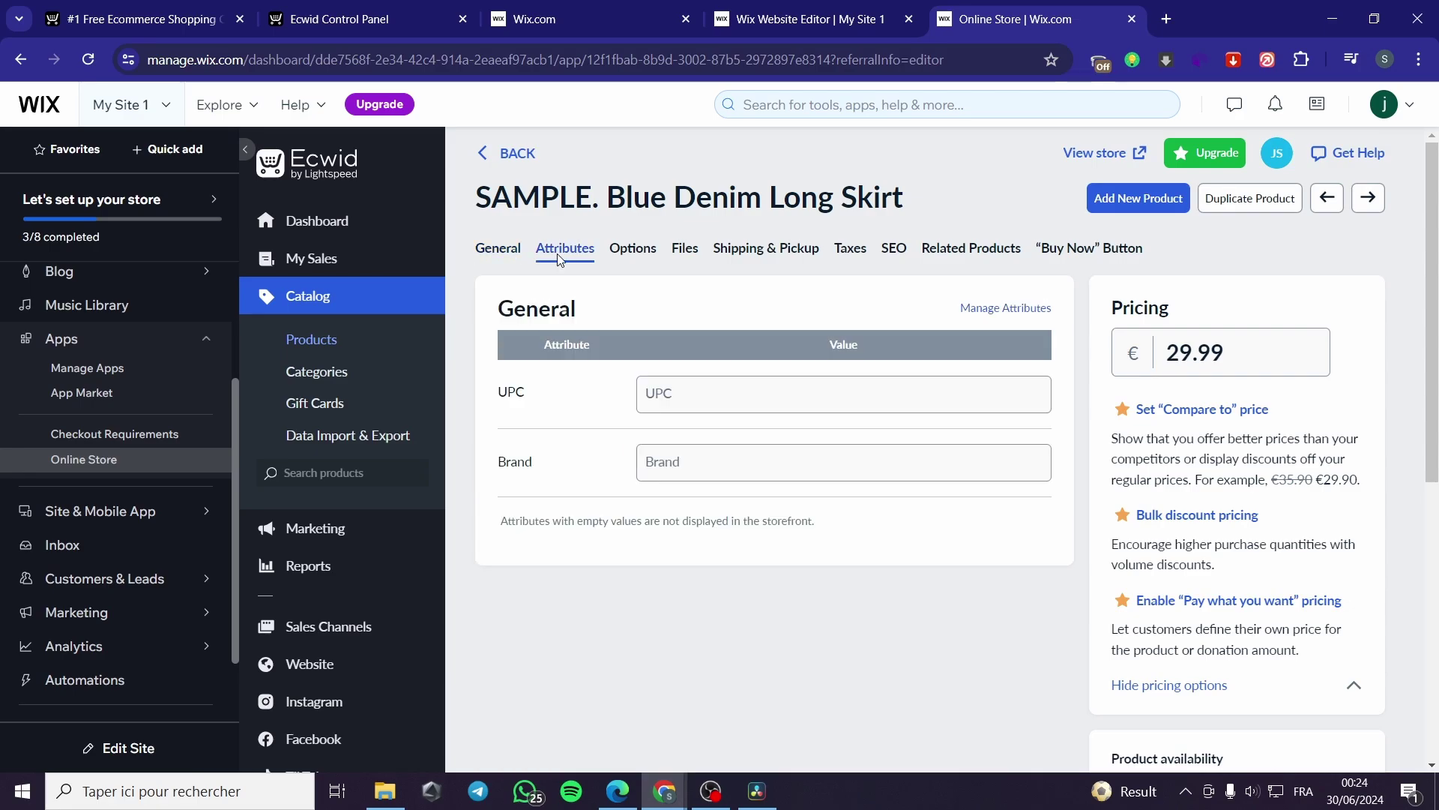
left_click(632, 249)
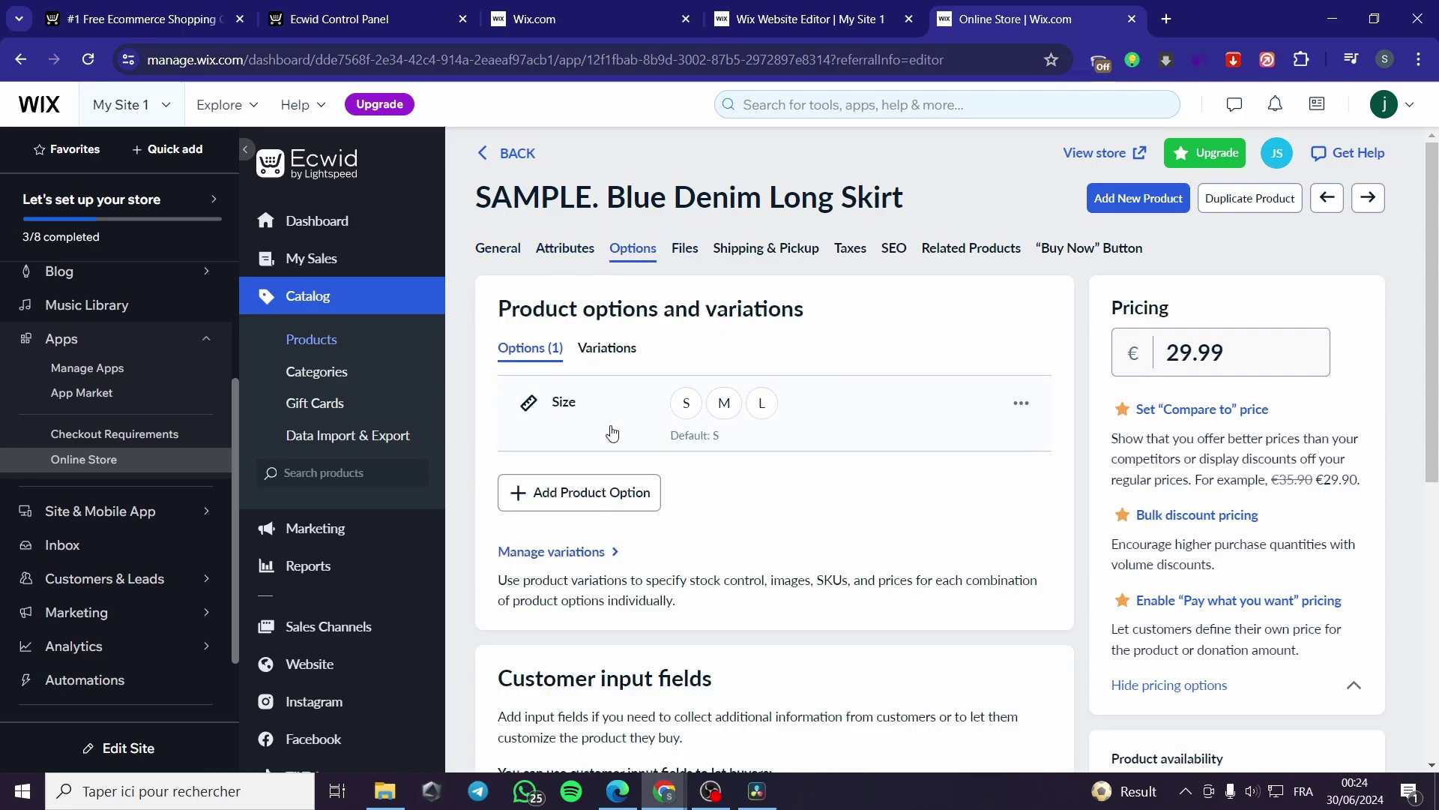
scroll(799, 418, "down", 5)
scroll(776, 383, "up", 5)
left_click(684, 248)
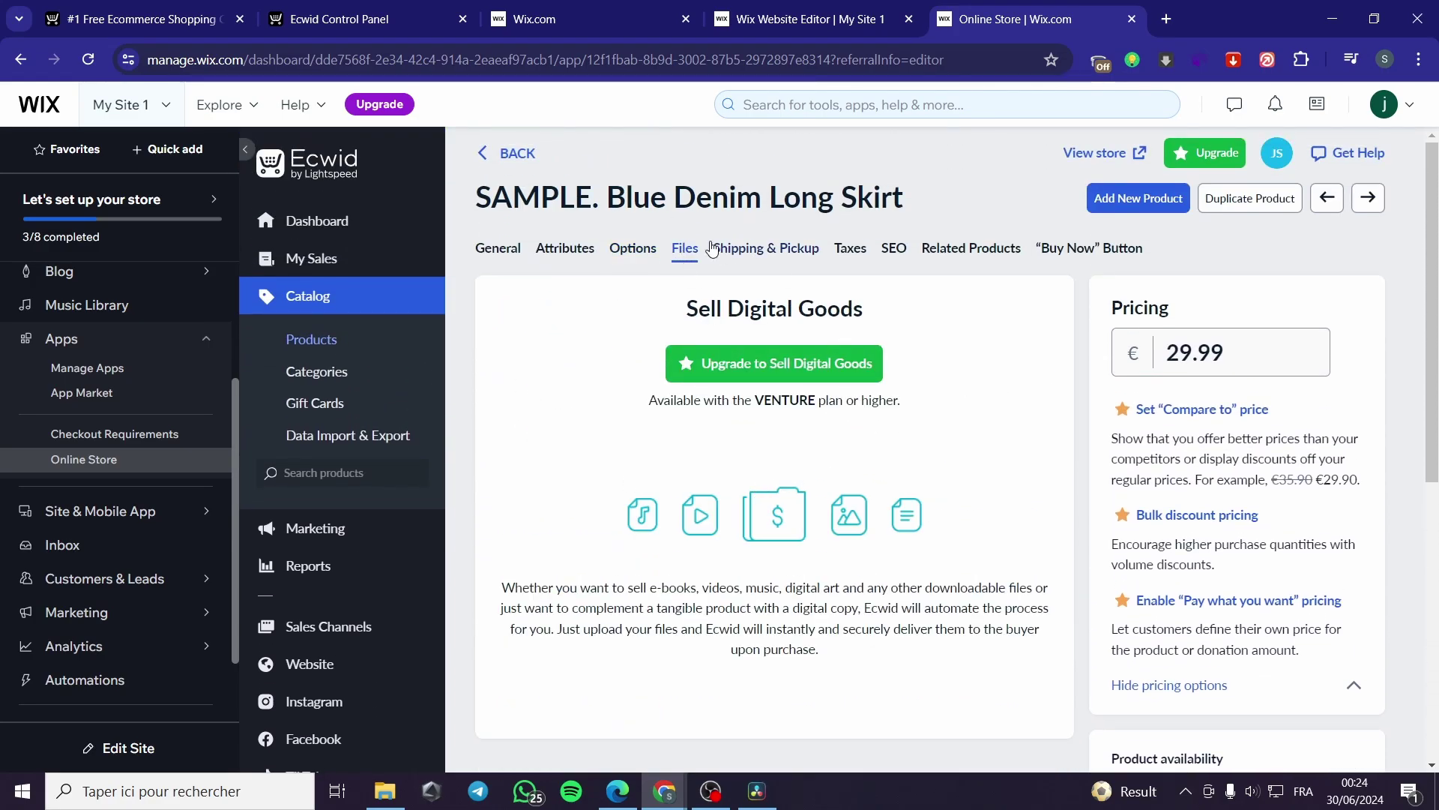
Step: Review the skirt's shipping and pickup, tax, SEO and related products settings
left_click(732, 252)
scroll(632, 338, "down", 5)
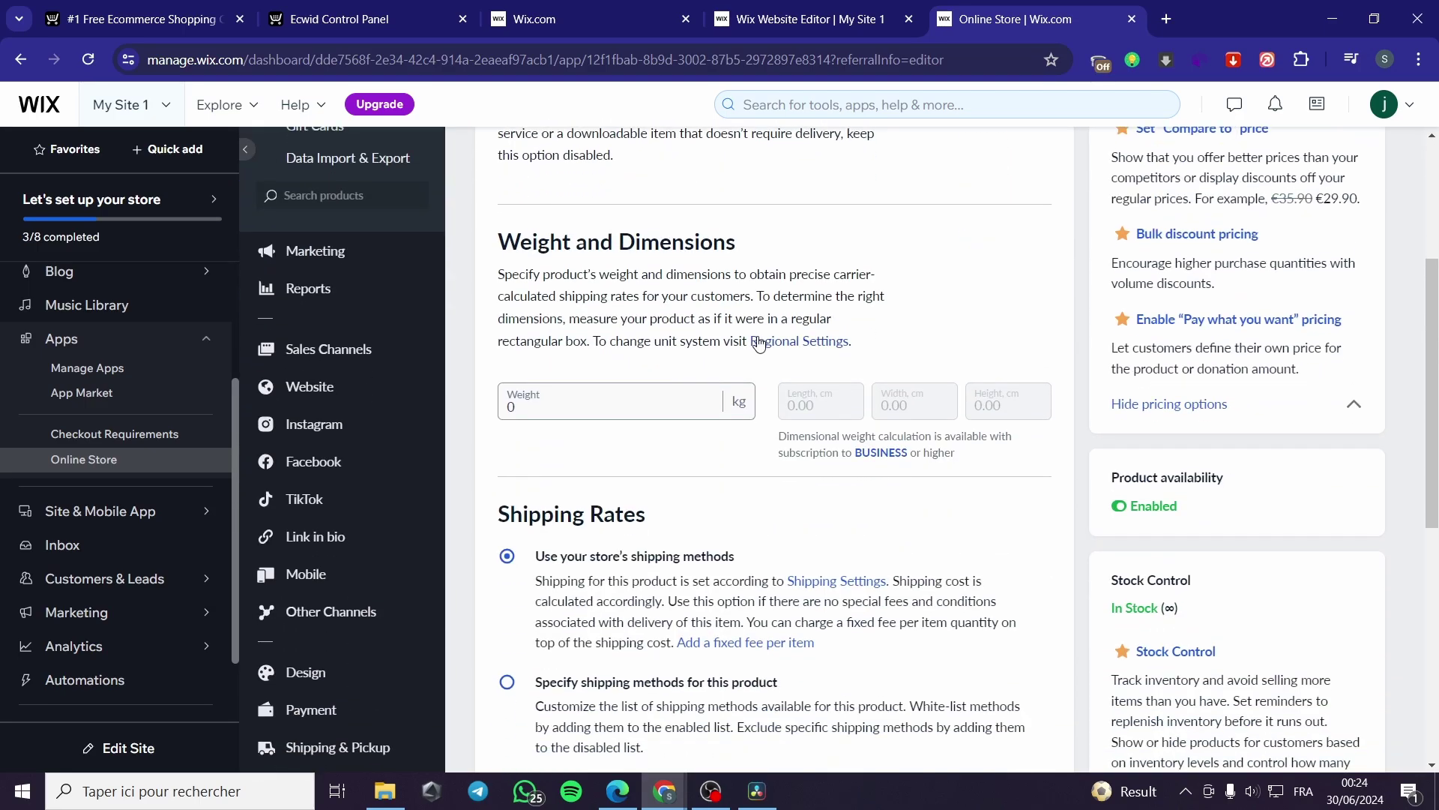
scroll(632, 337, "up", 5)
left_click(847, 253)
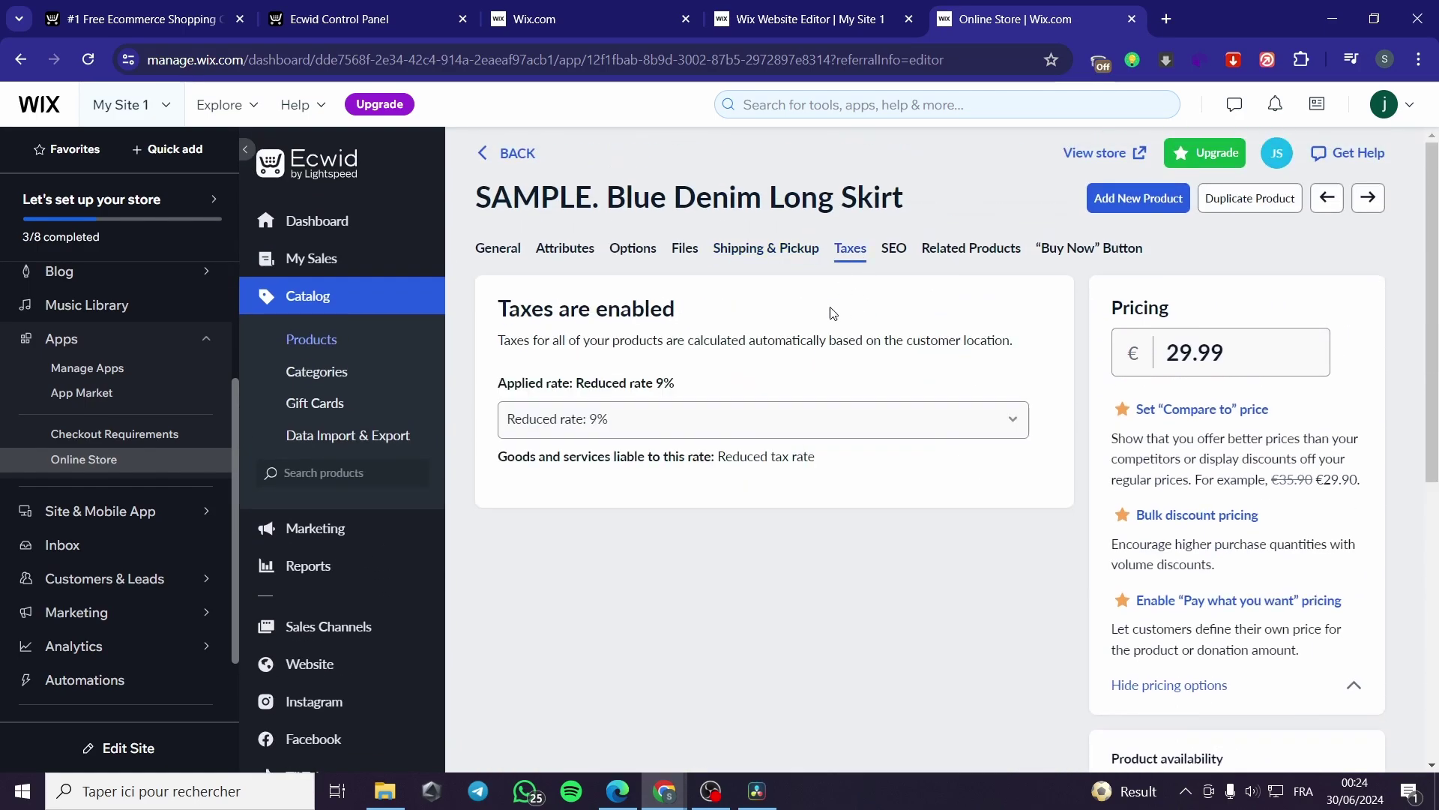
left_click(894, 250)
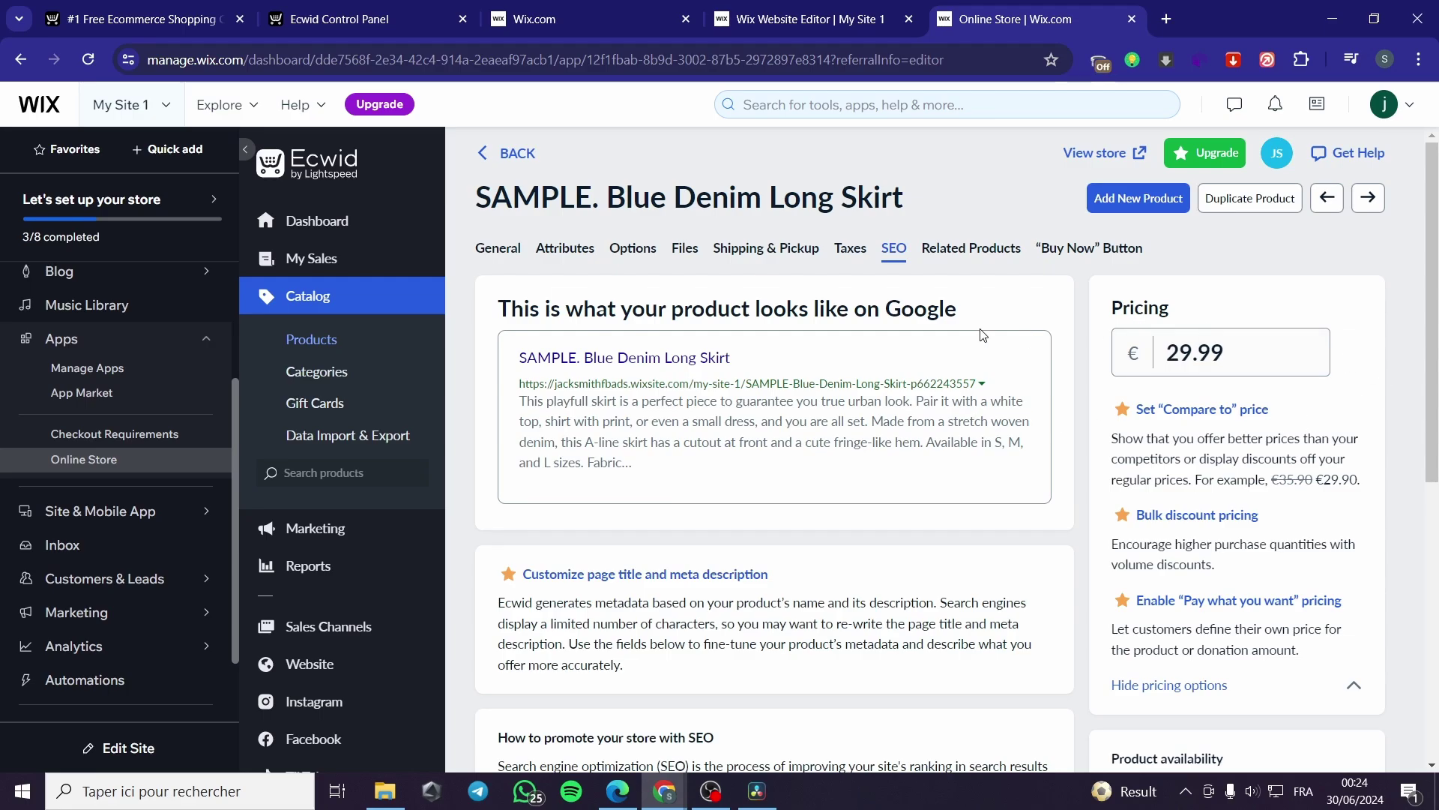
left_click(964, 252)
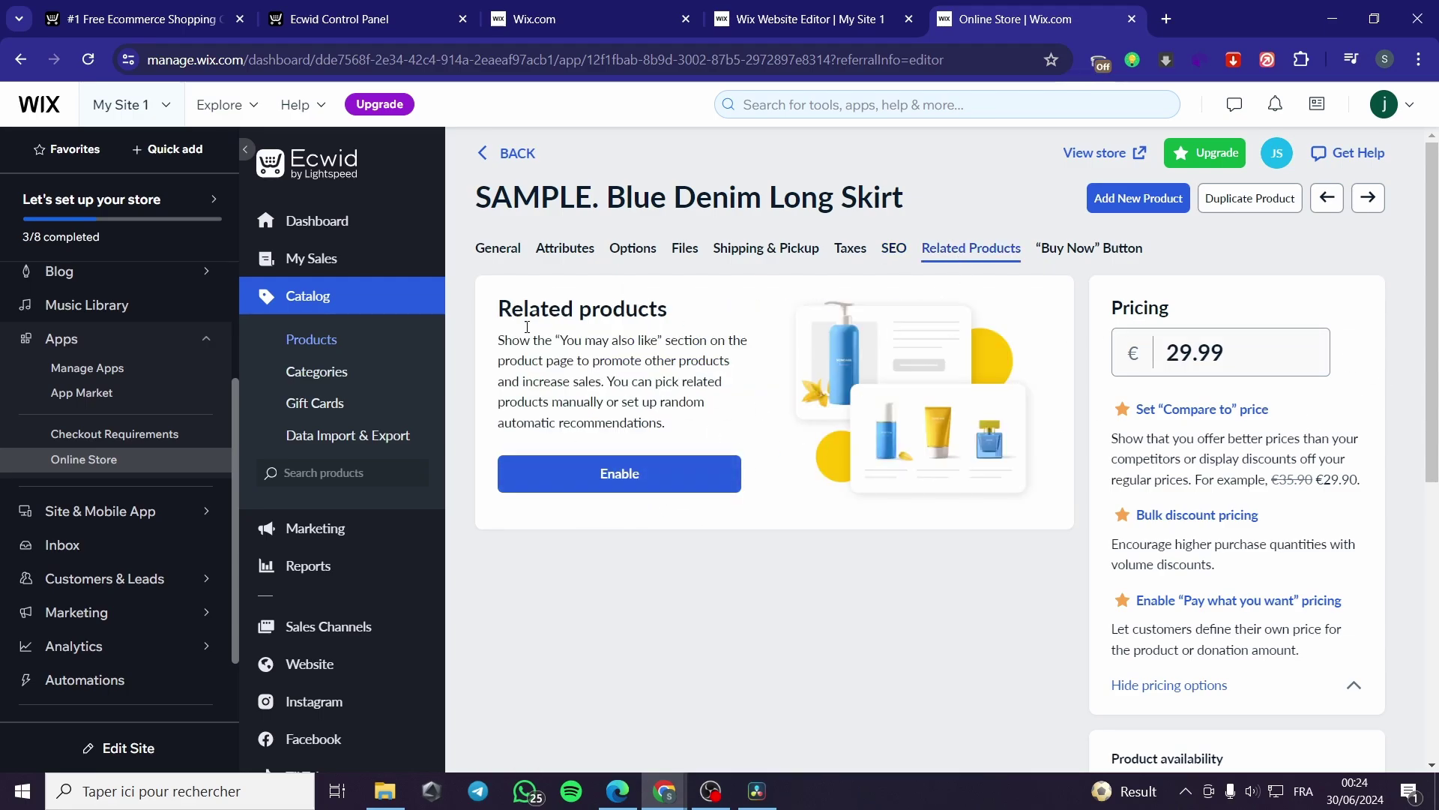
Step: Enable related products for the Blue Denim Long Skirt, check its Buy Now embedding option without leaving the product, and save the changes
left_click(621, 476)
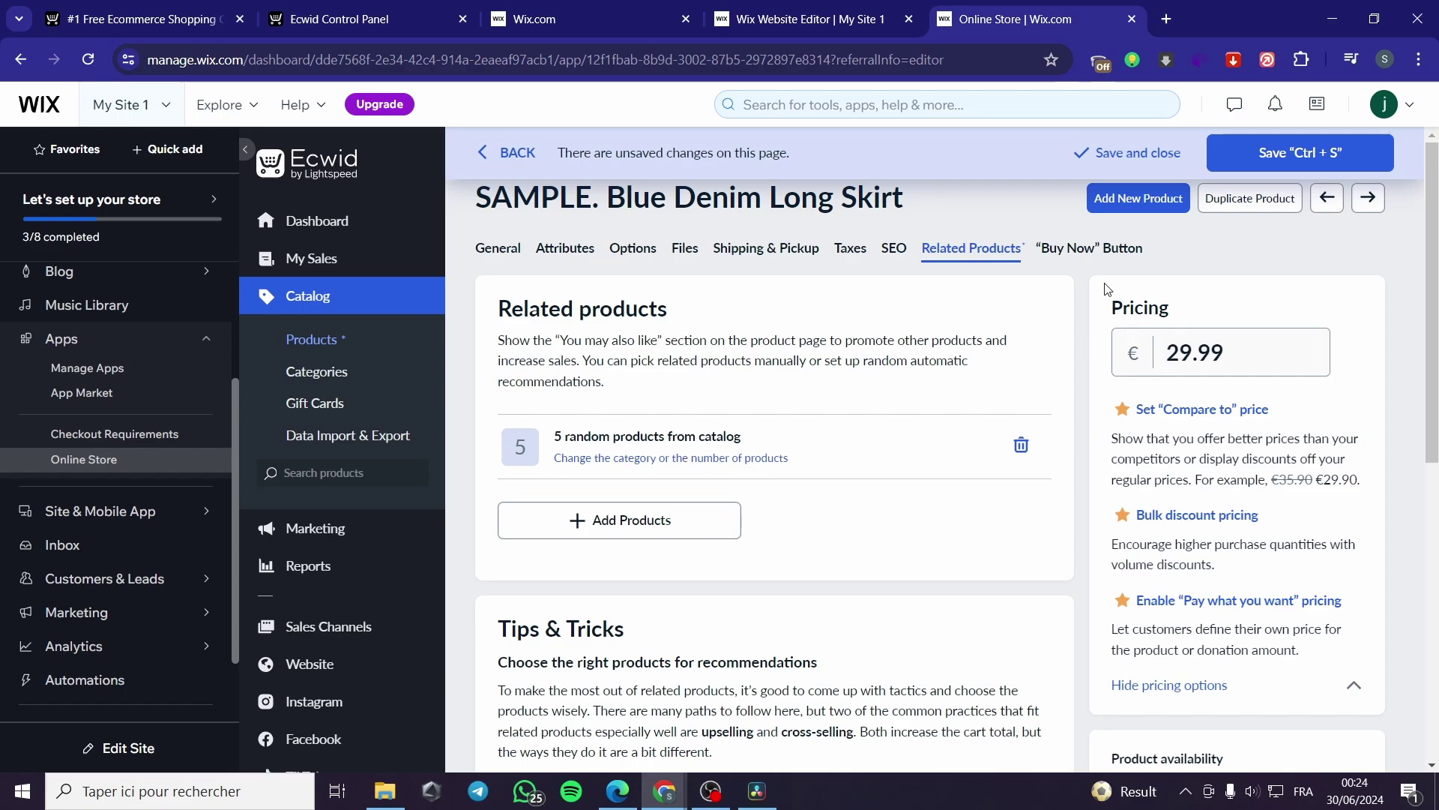
left_click(1085, 249)
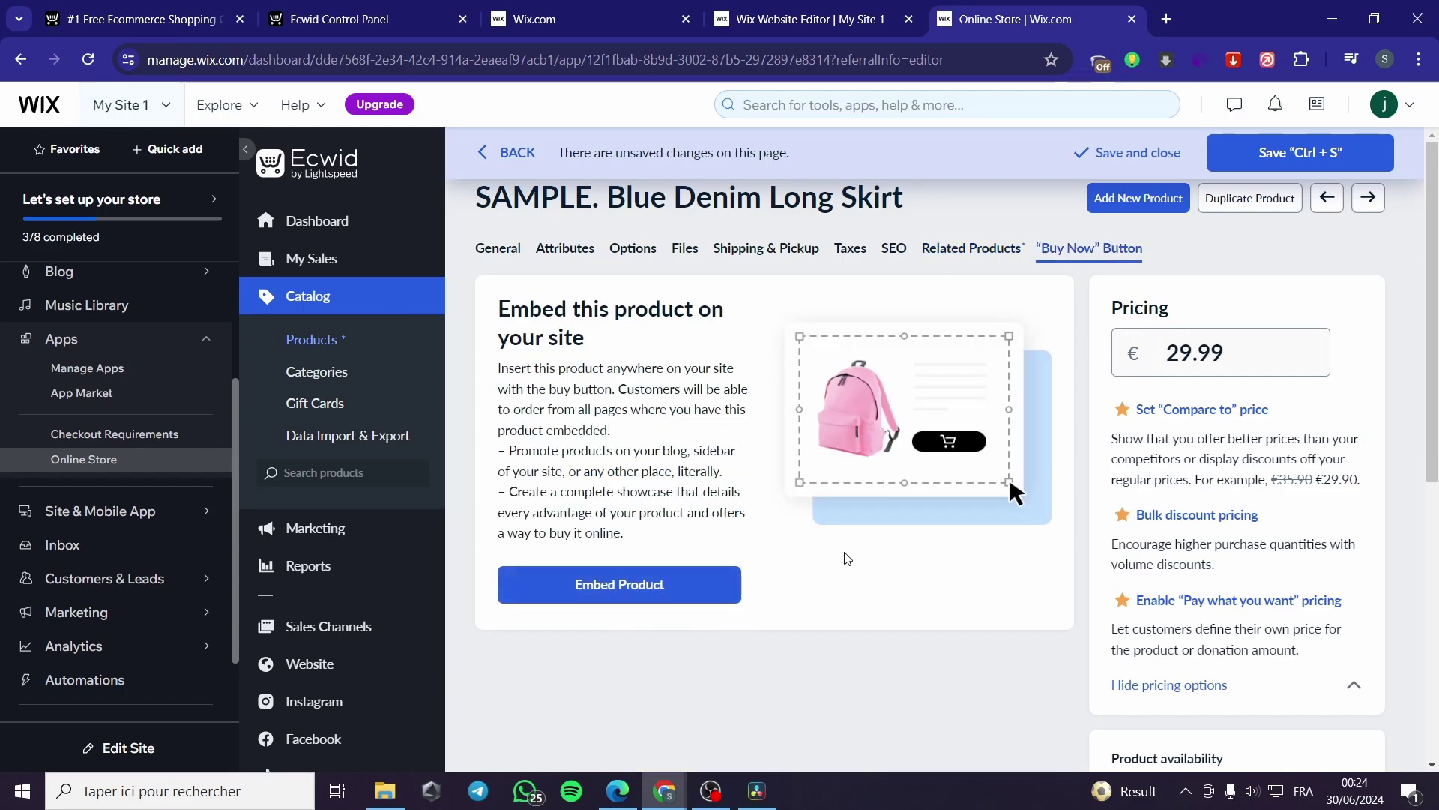
left_click(651, 594)
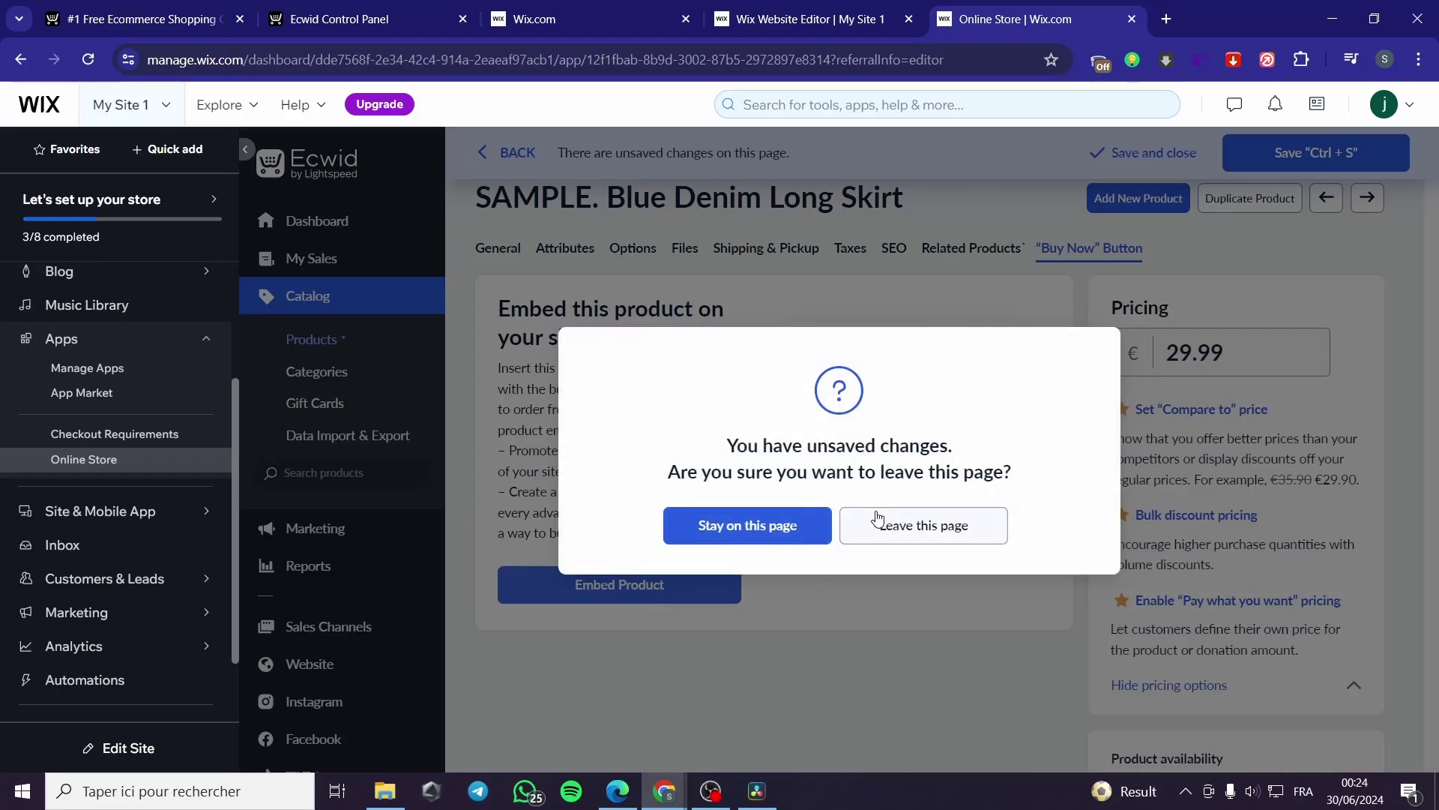
left_click(731, 529)
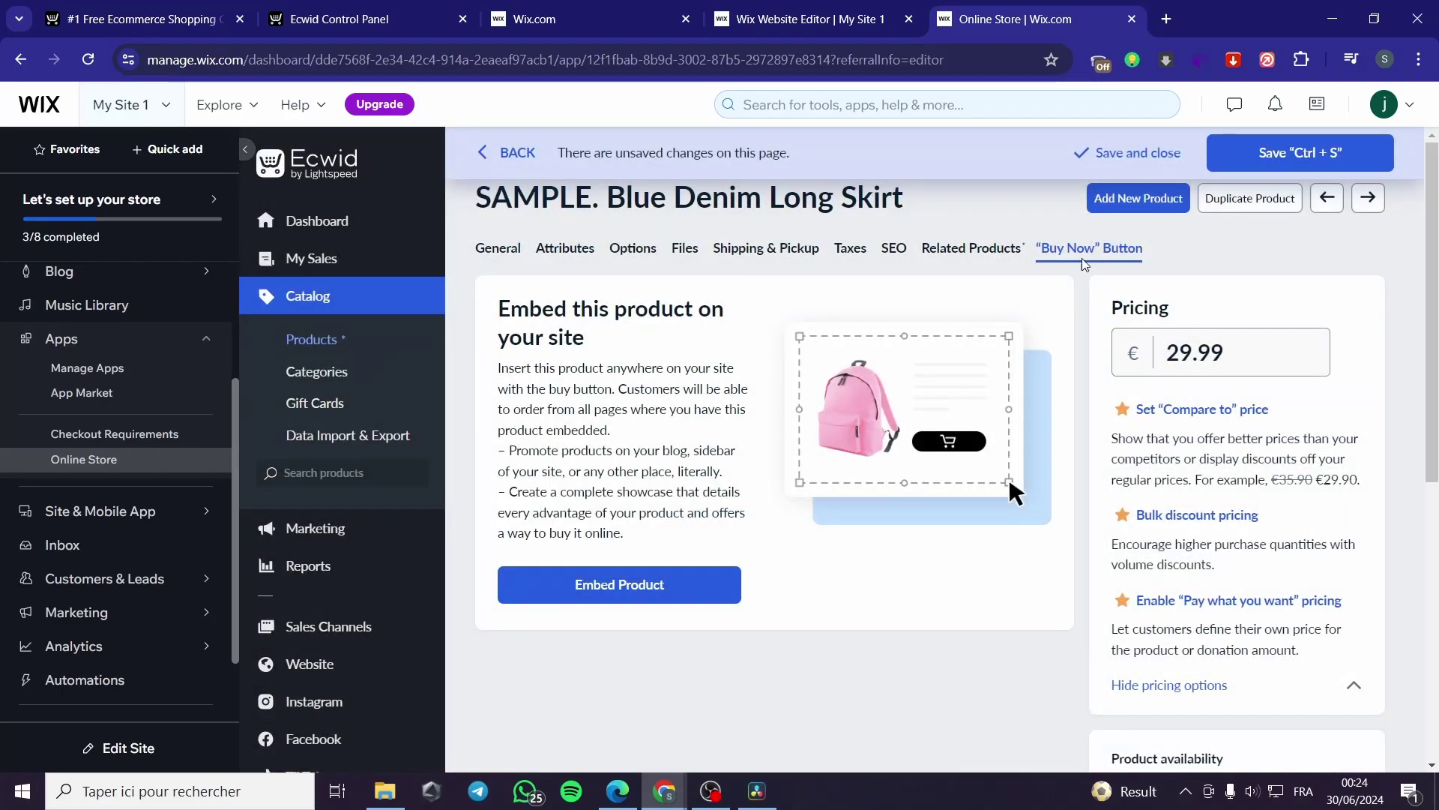
left_click(1214, 169)
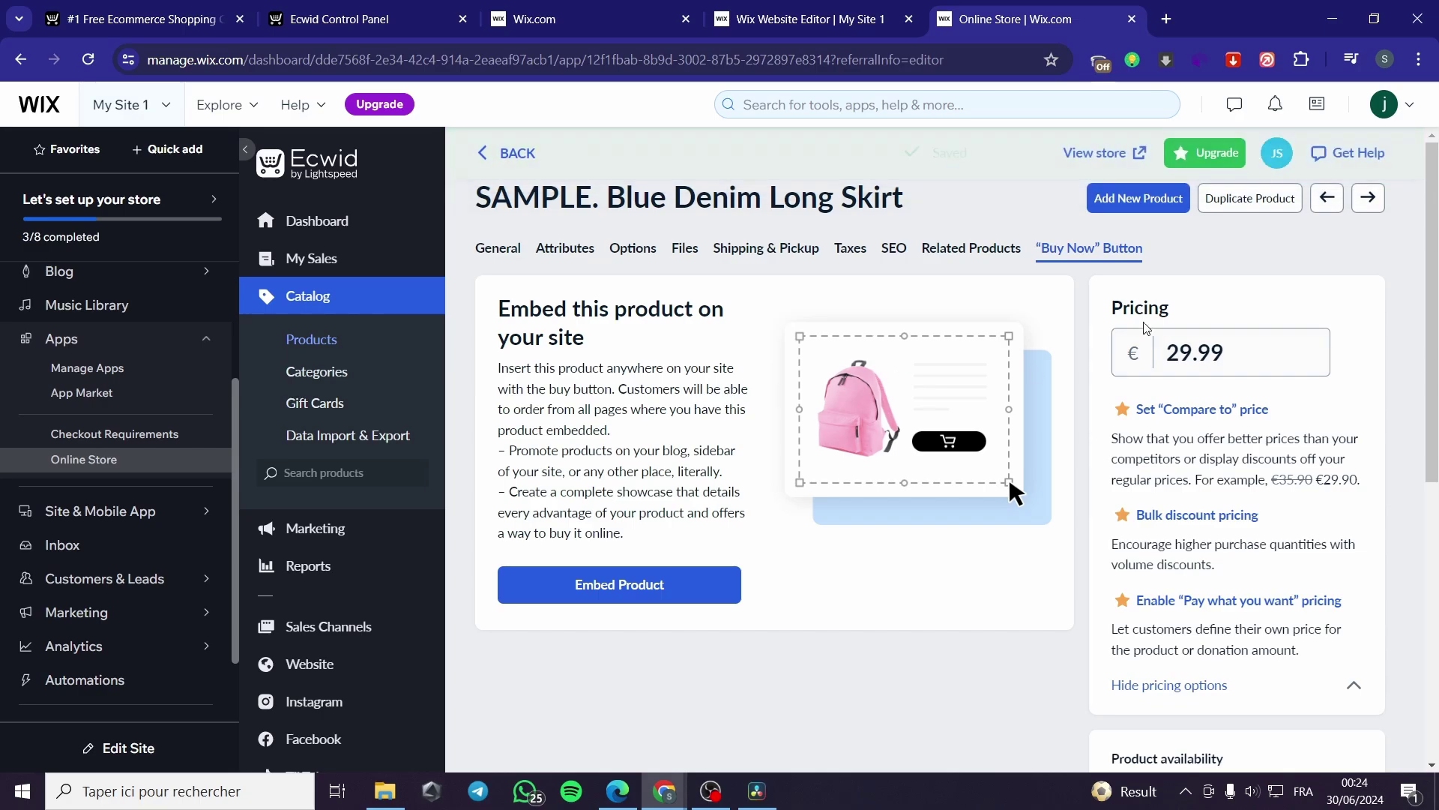
Step: View the live website and look through the products on its Shop page, then close the site
left_click(1094, 155)
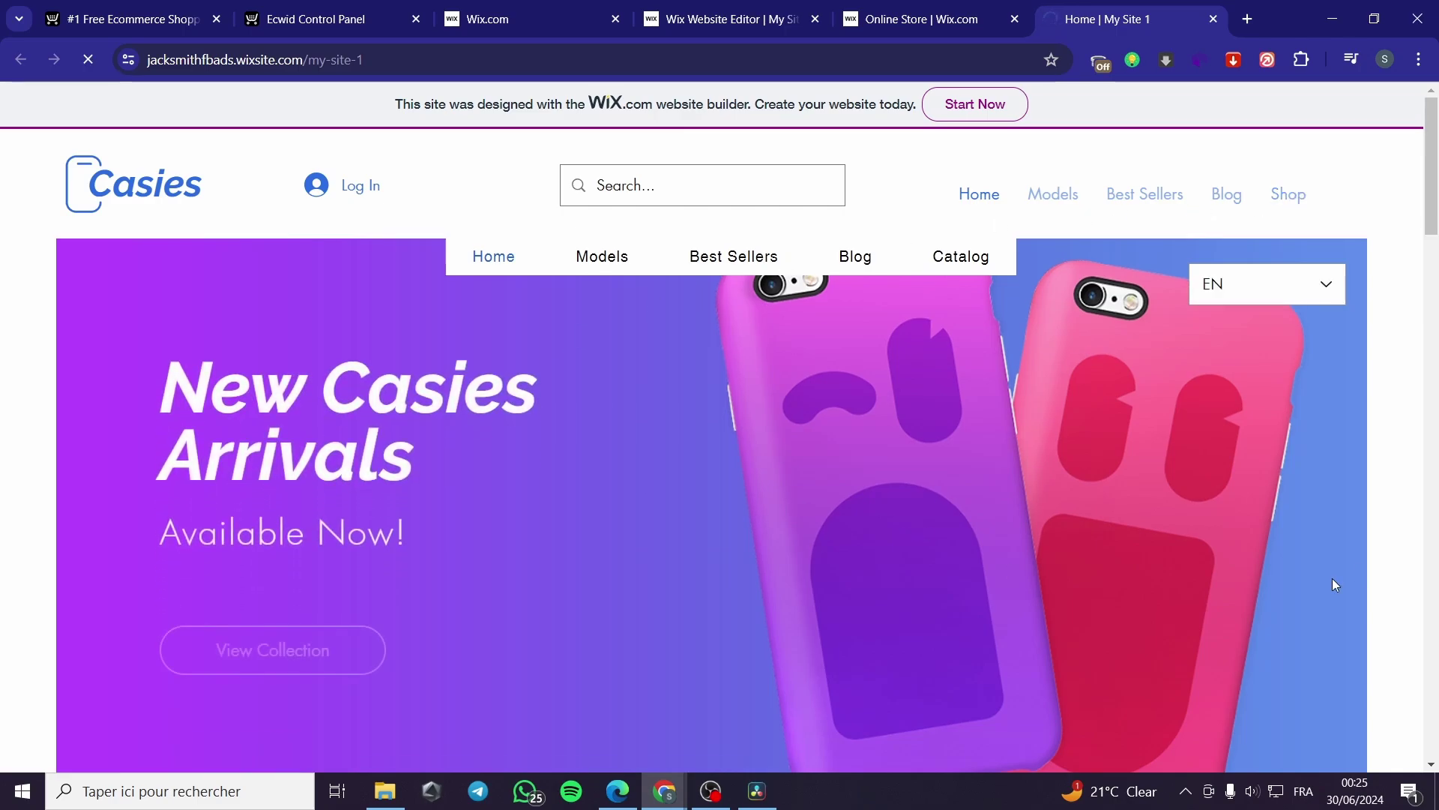
scroll(896, 460, "down", 6)
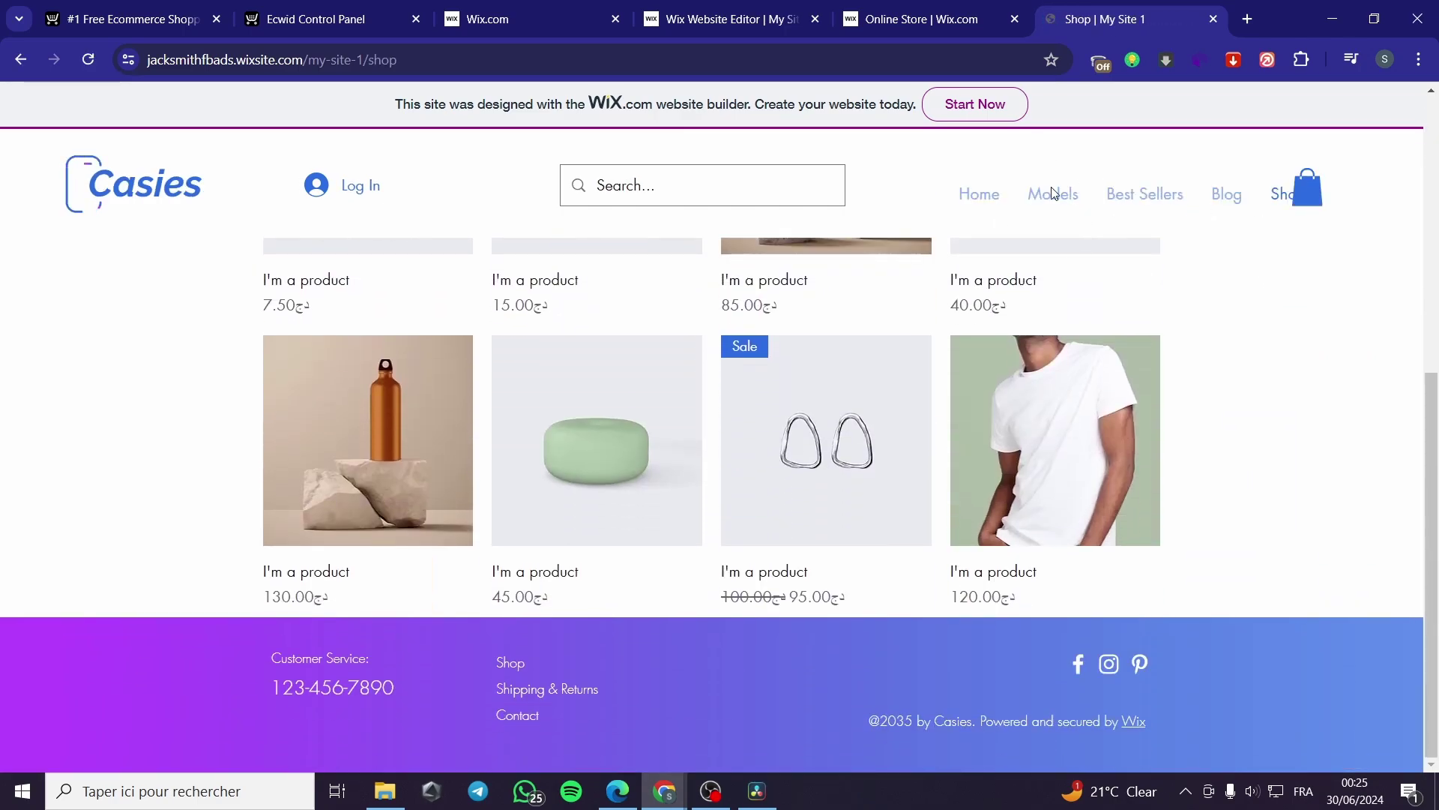
scroll(896, 736, "up", 7)
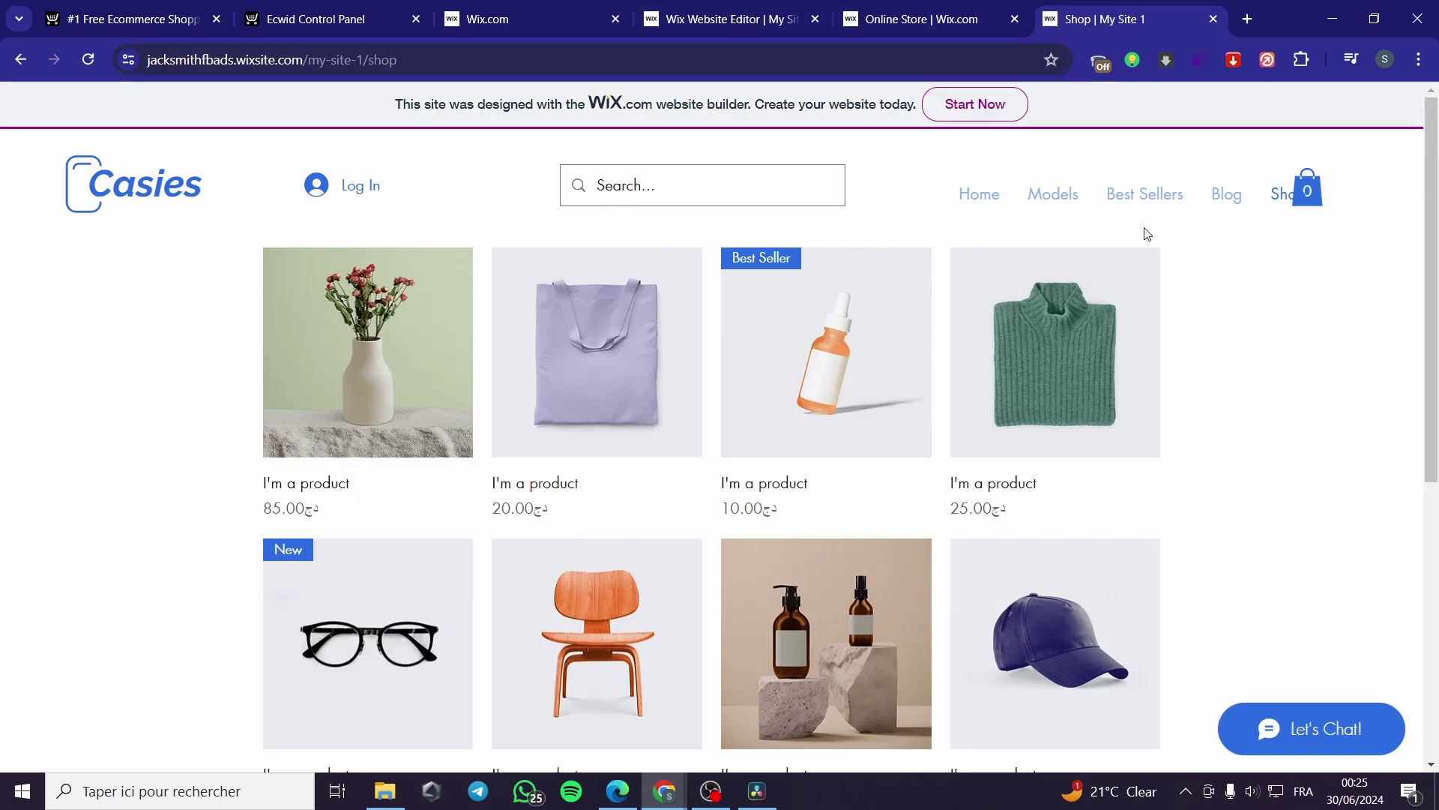
left_click(1213, 21)
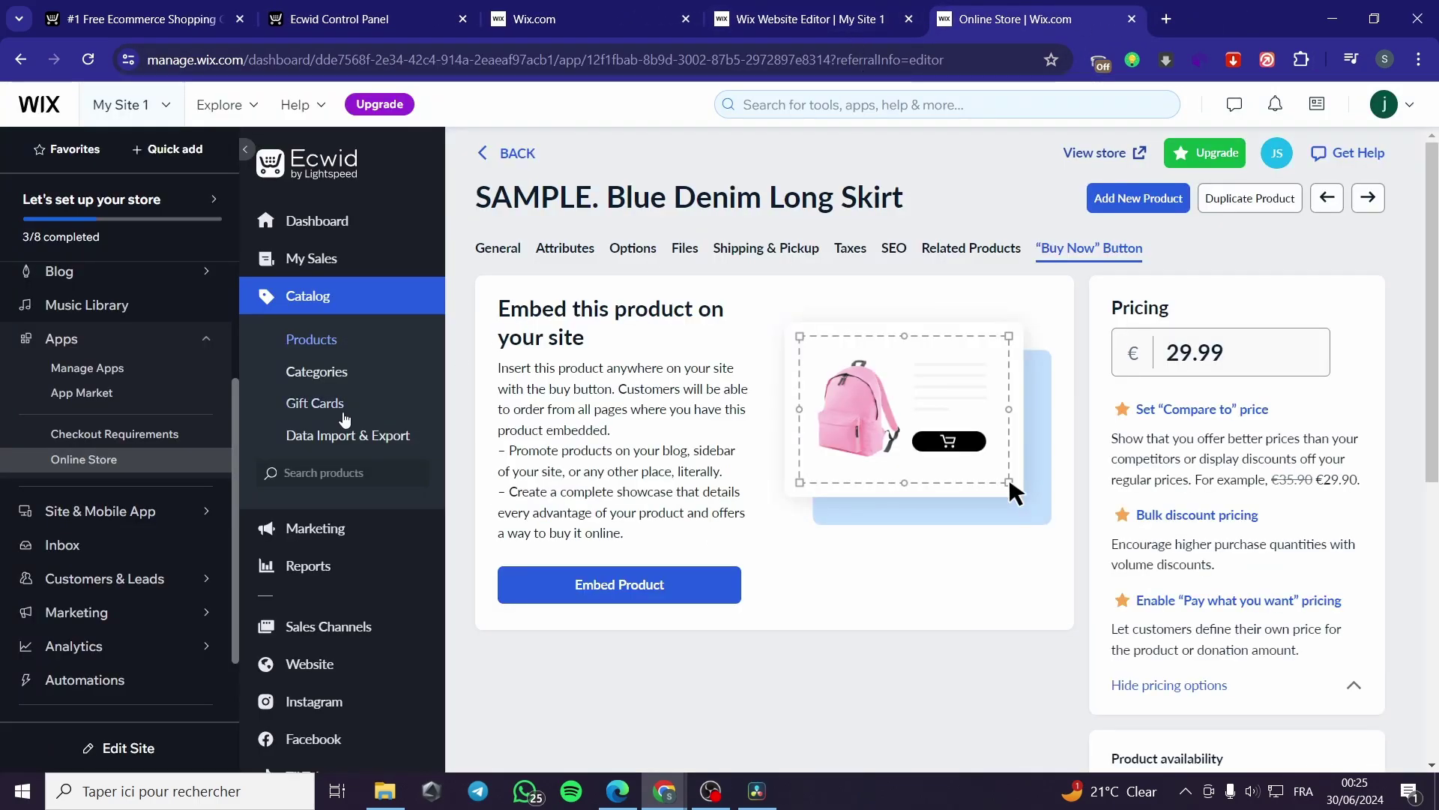
Step: Switch to the Wix website editor, open the Online Store page and move it above Home in the site menu
left_click(888, 15)
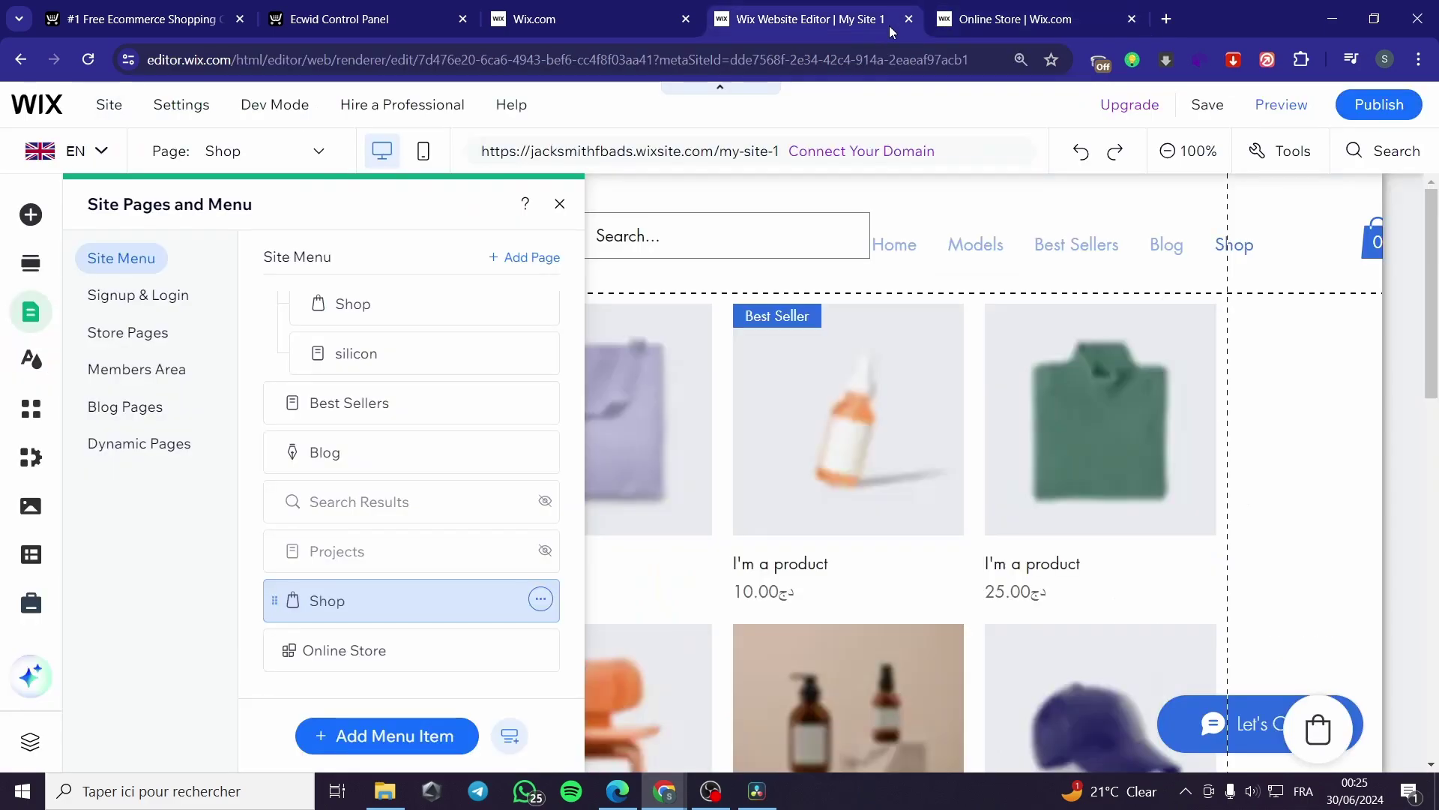
double_click(344, 651)
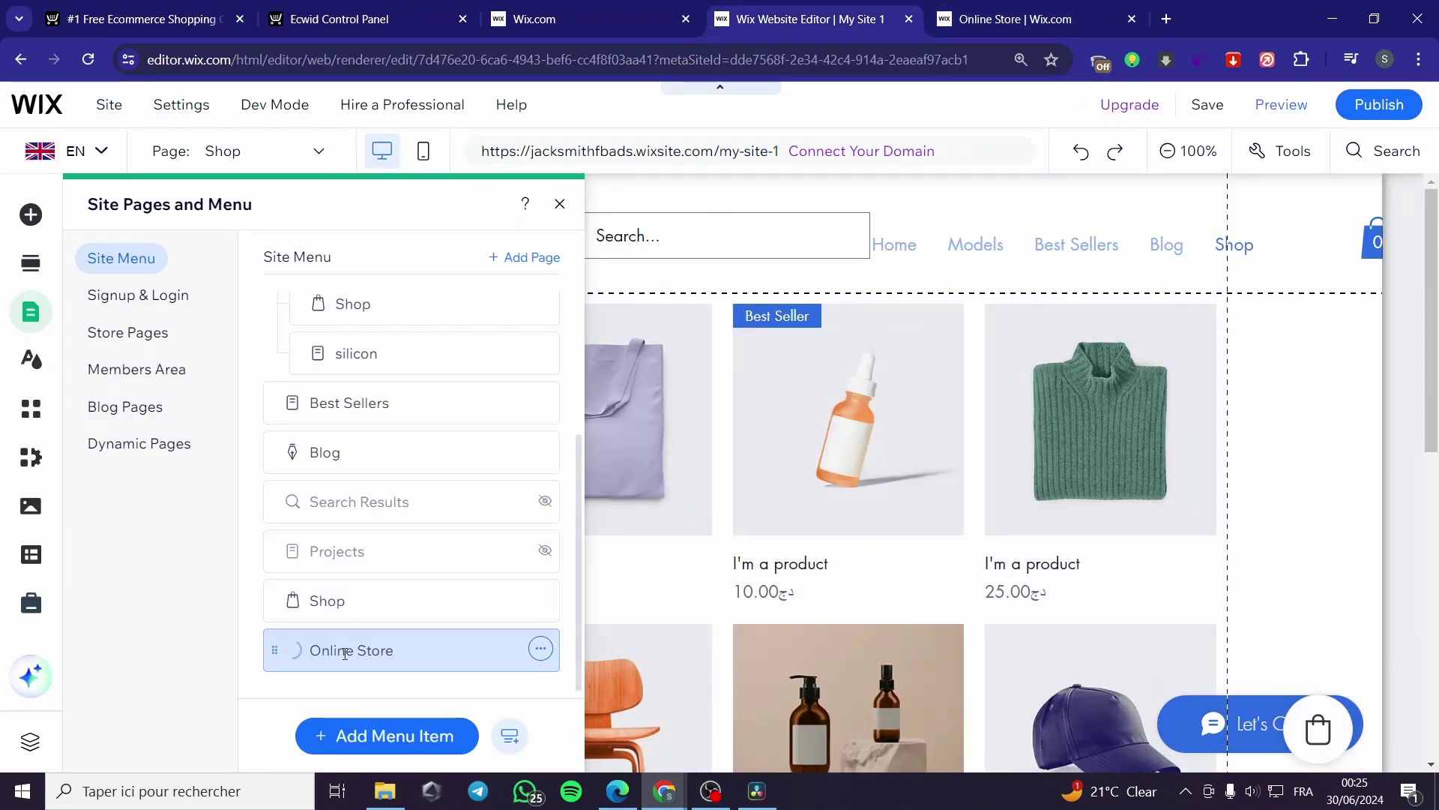
key("Return")
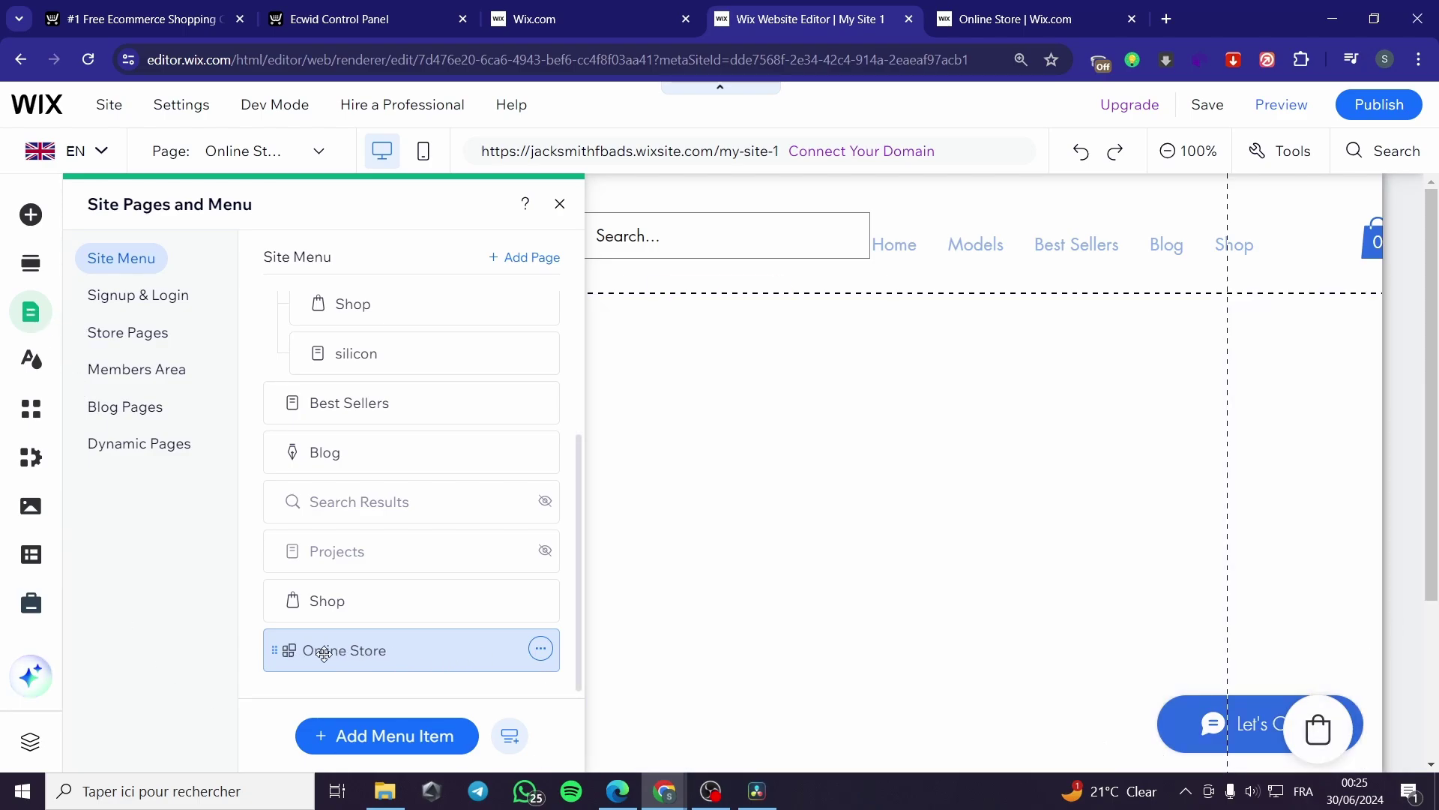
left_click_drag(322, 649, 341, 390)
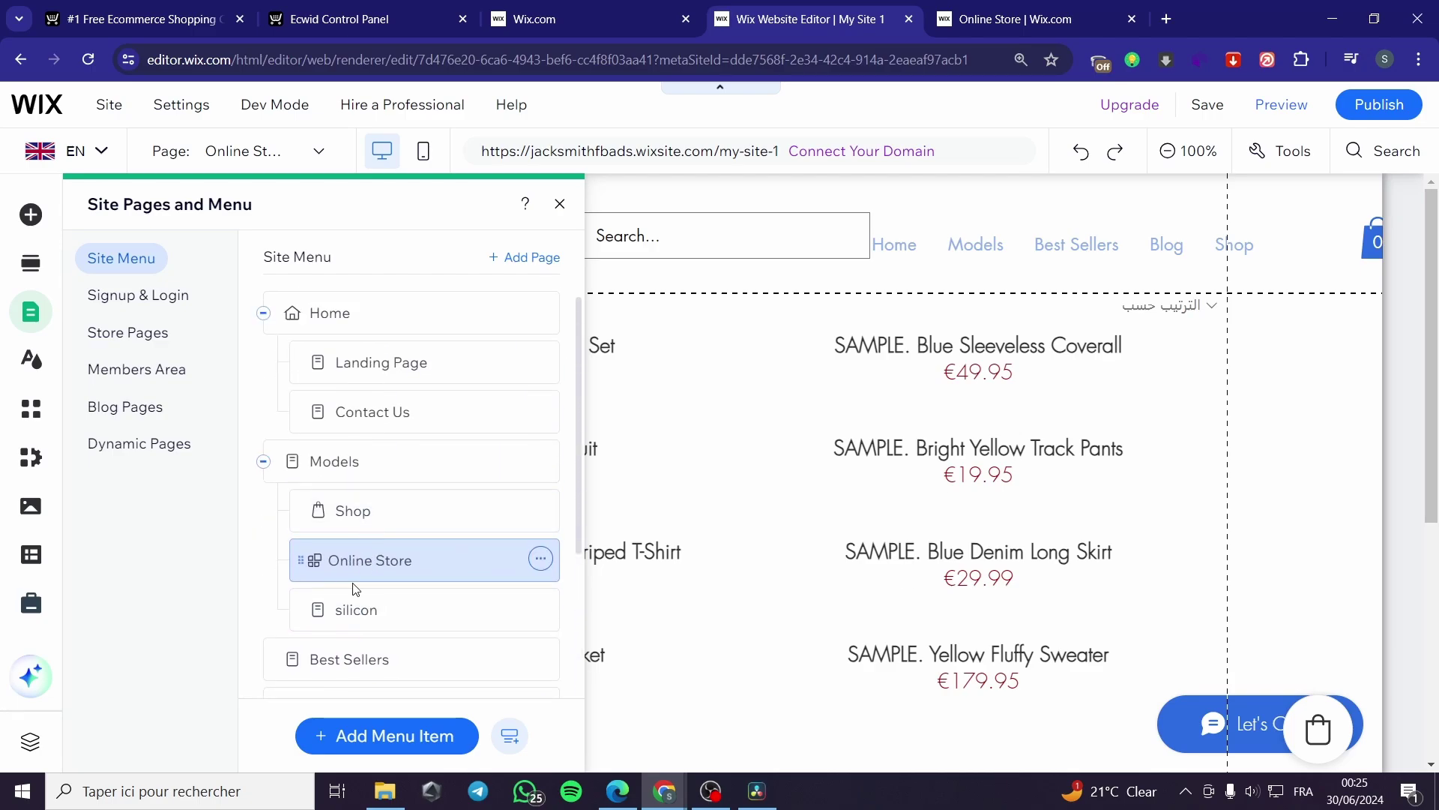
left_click_drag(335, 554, 300, 313)
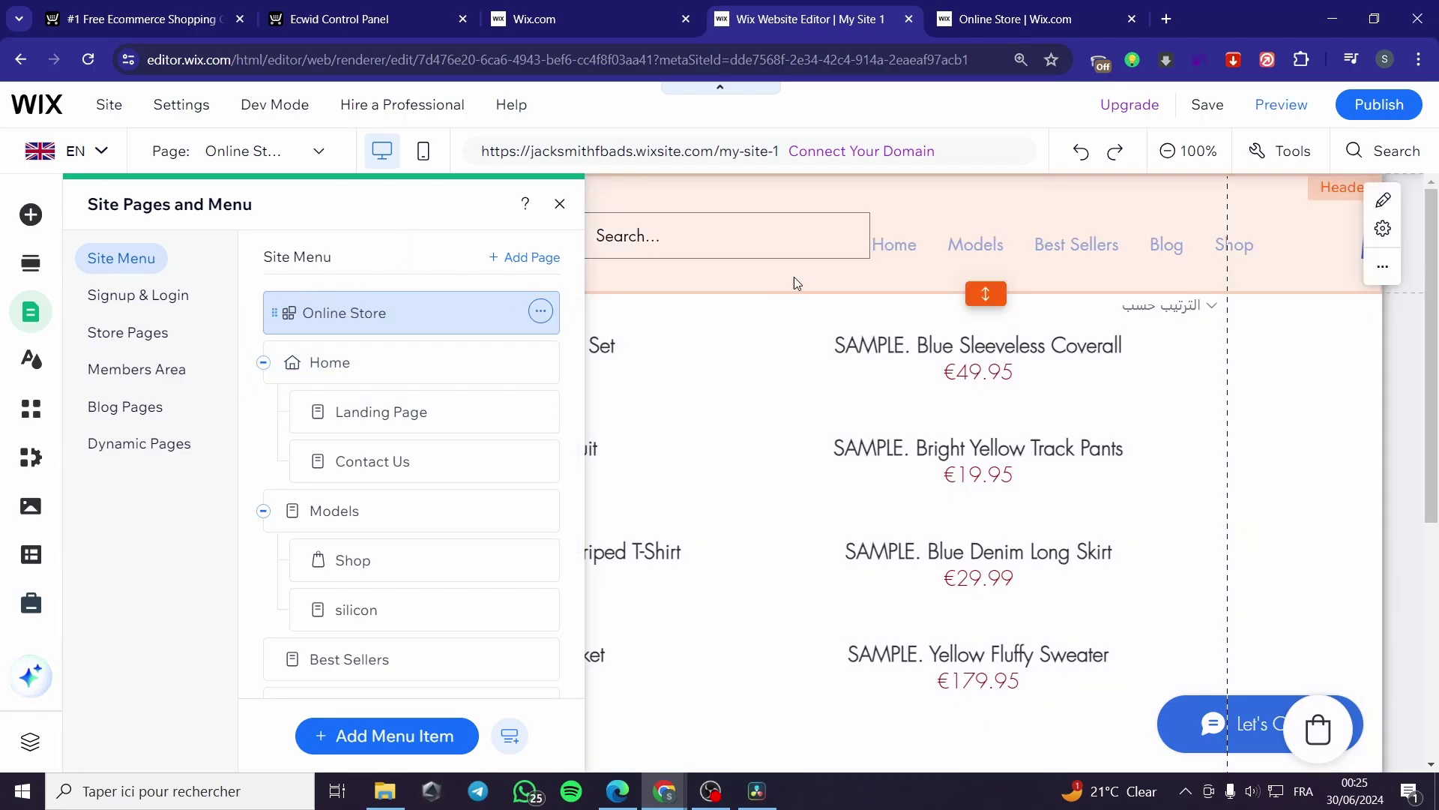
Step: Move the site search bar in the header closer to the account icon
left_click(732, 233)
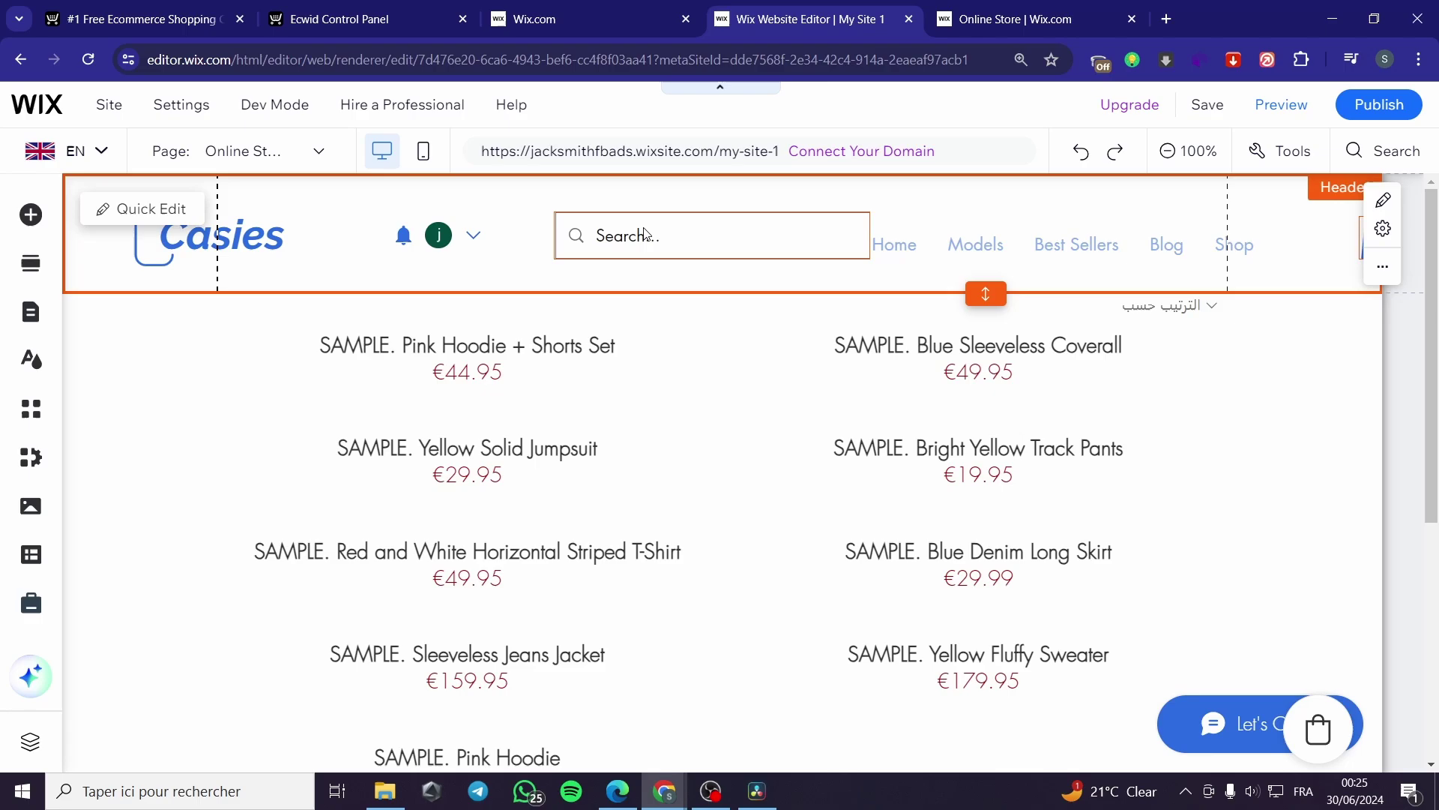
left_click(720, 236)
left_click_drag(719, 236, 647, 235)
Step: Widen the header's horizontal menu toward the logo and delete the site search bar
left_click(794, 253)
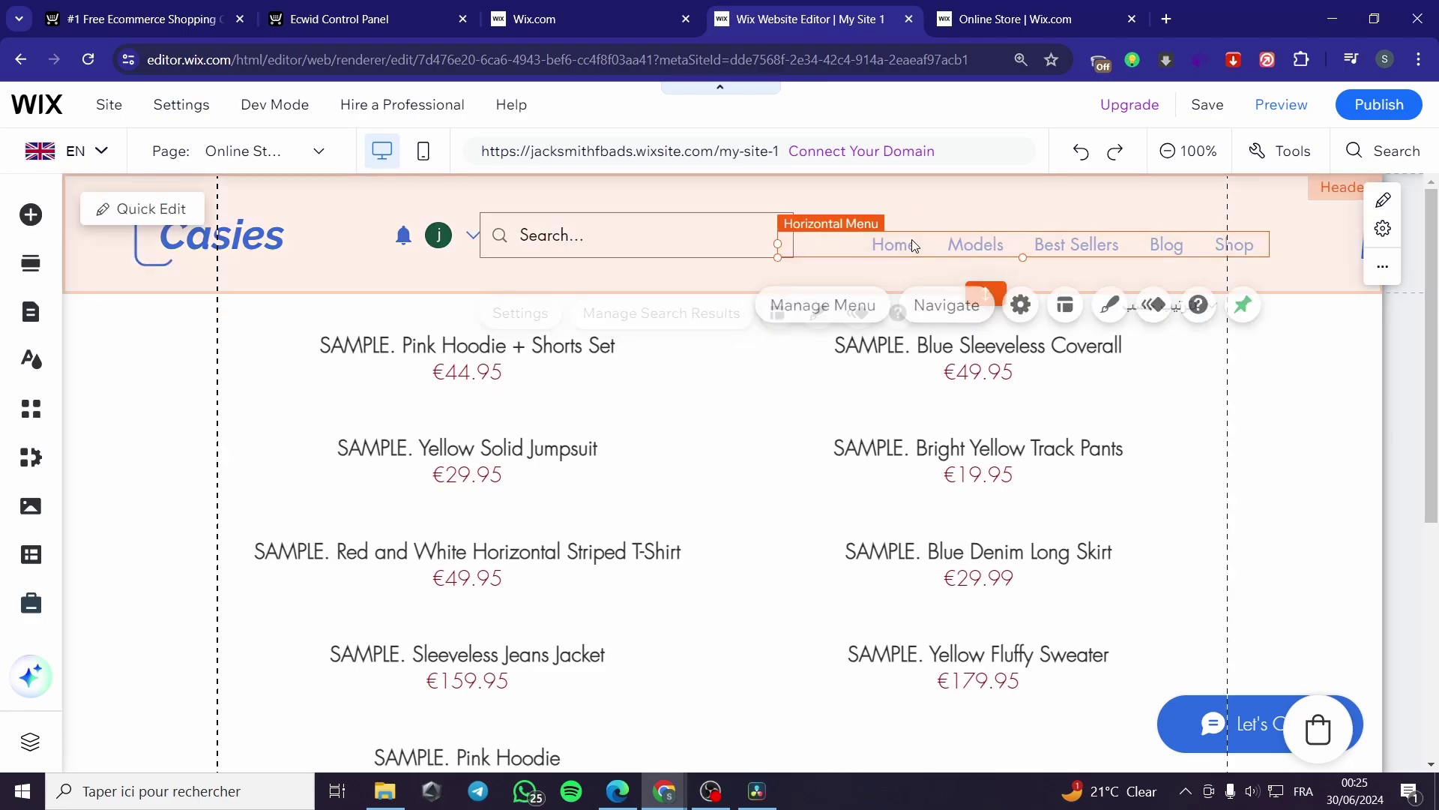
left_click_drag(752, 242, 643, 240)
key("Escape")
left_click(651, 241)
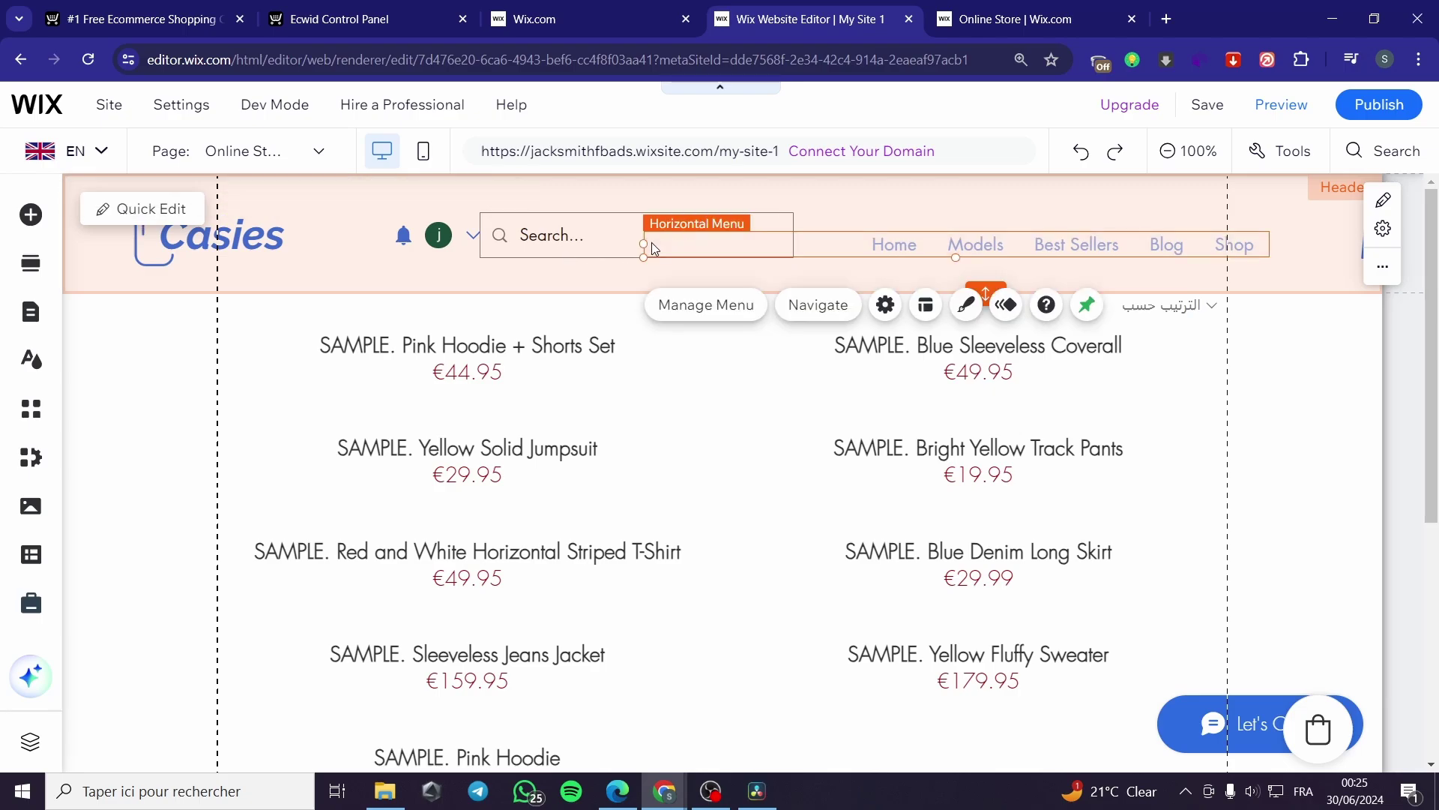
key("Escape")
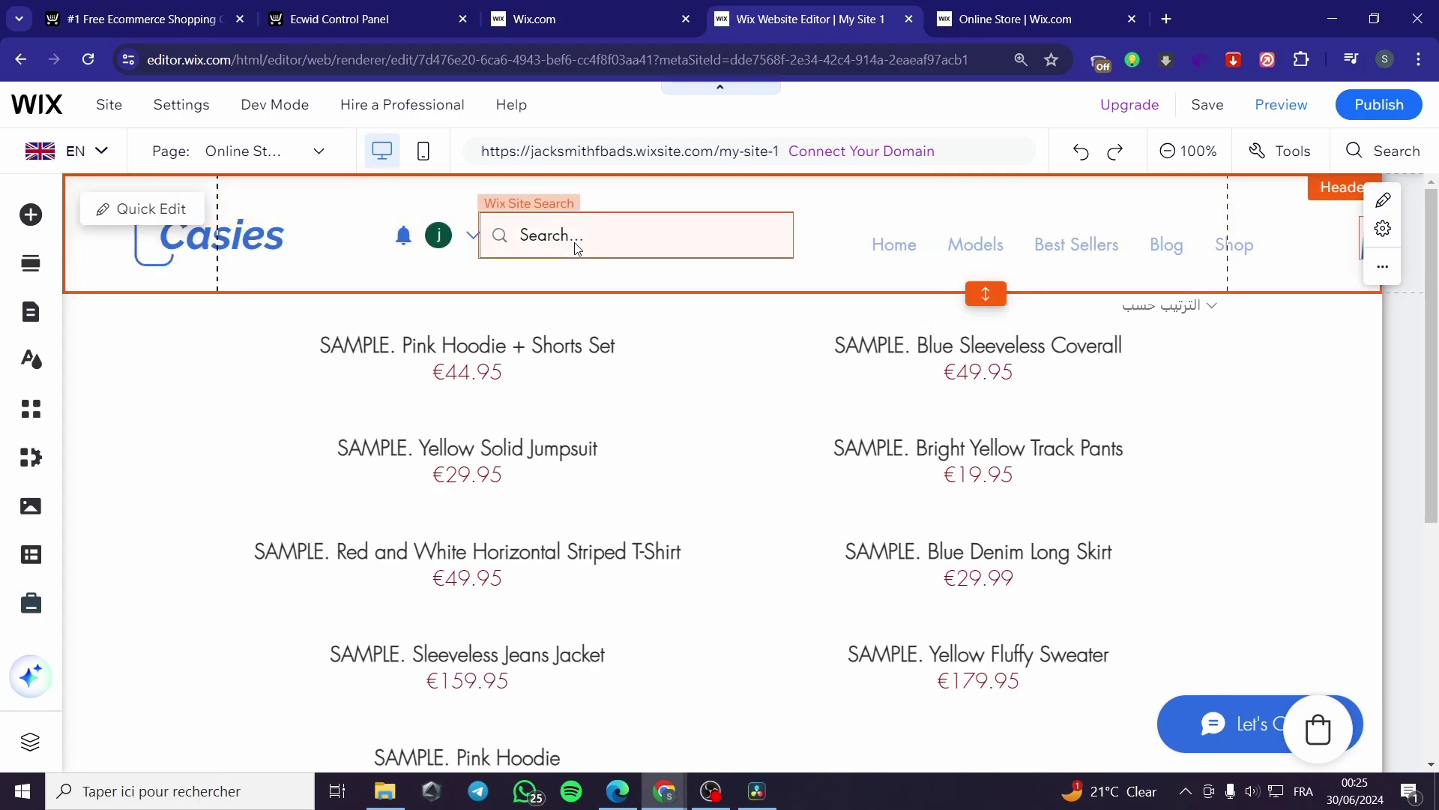
left_click(574, 240)
key("Delete")
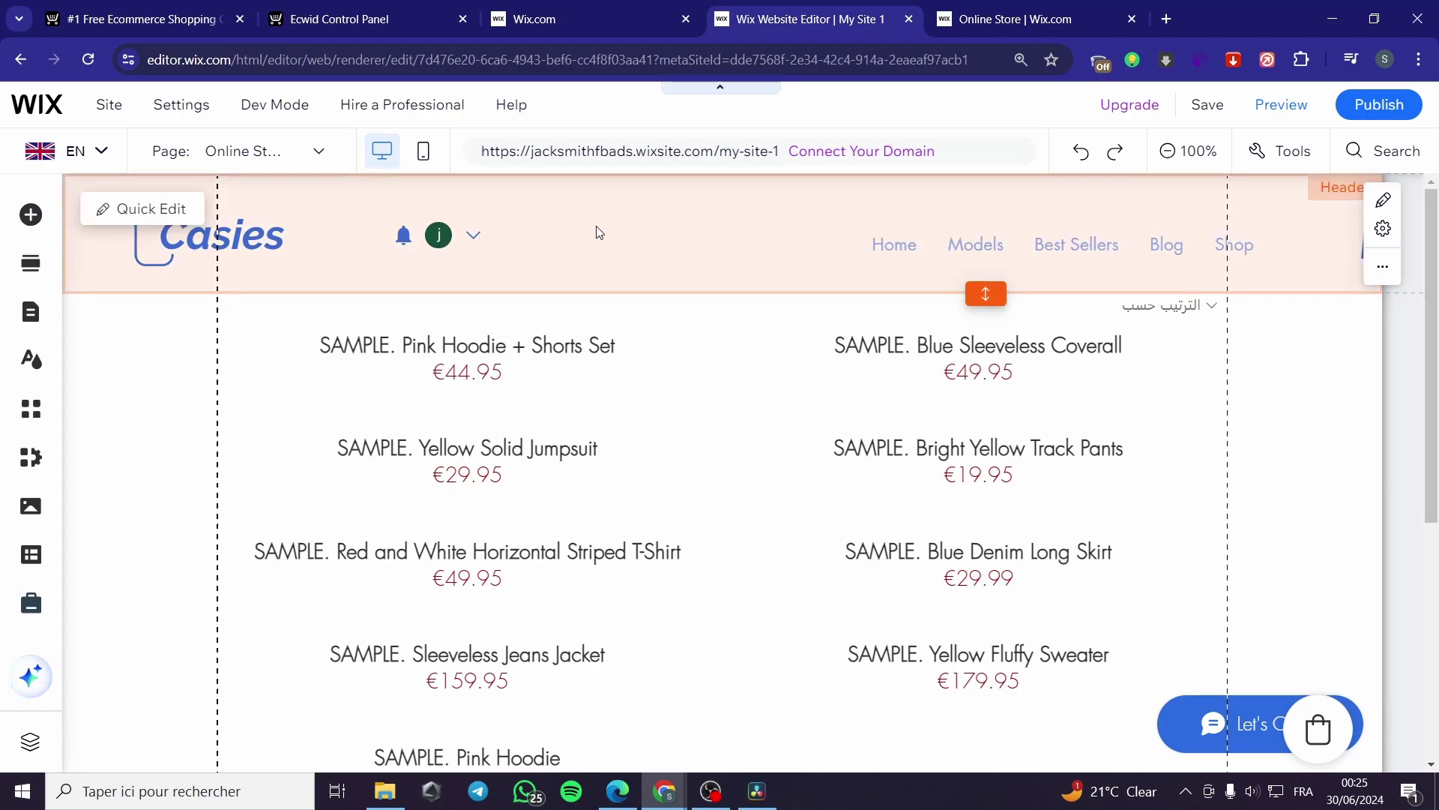
Step: Check which pages and links the header's horizontal menu contains
left_click(948, 259)
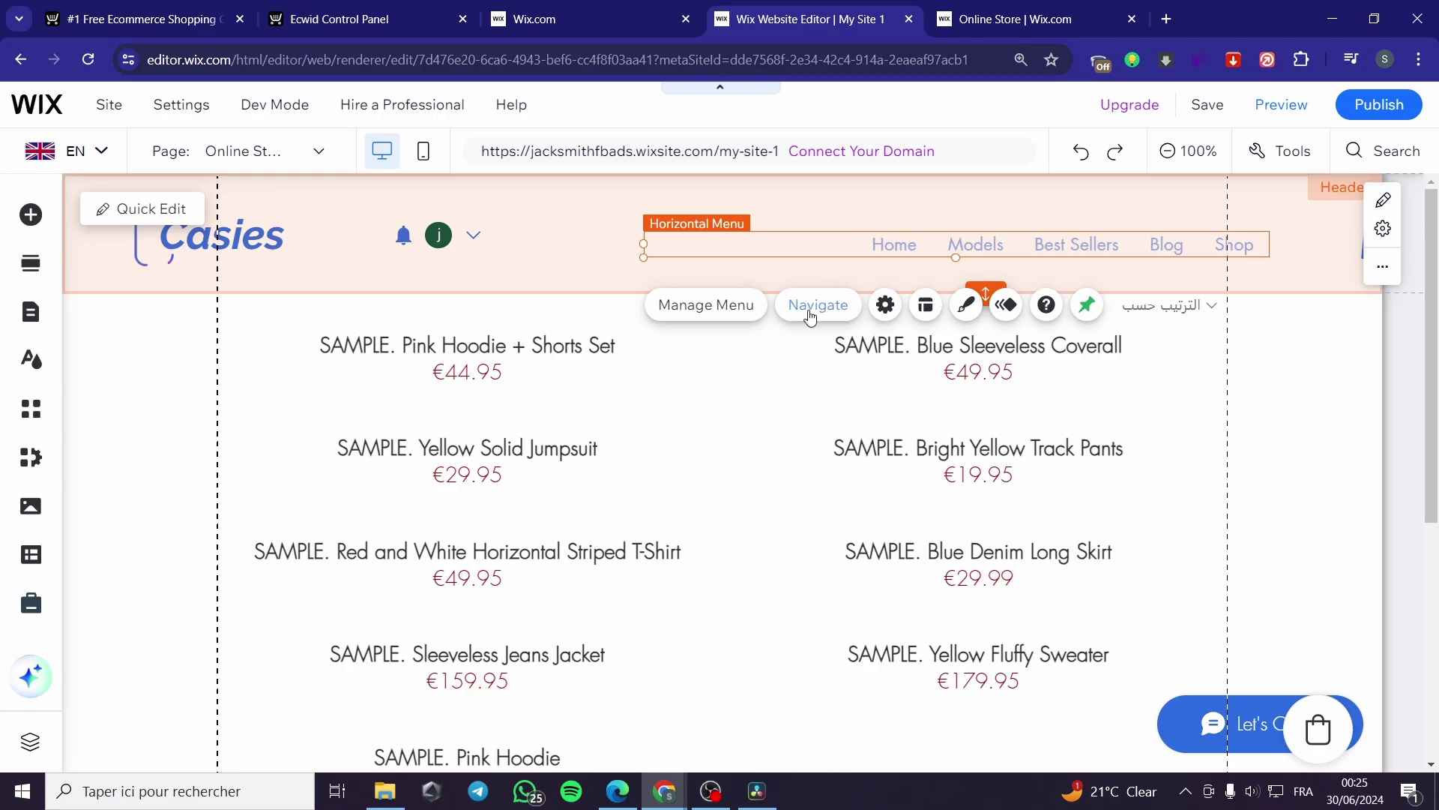
left_click(721, 312)
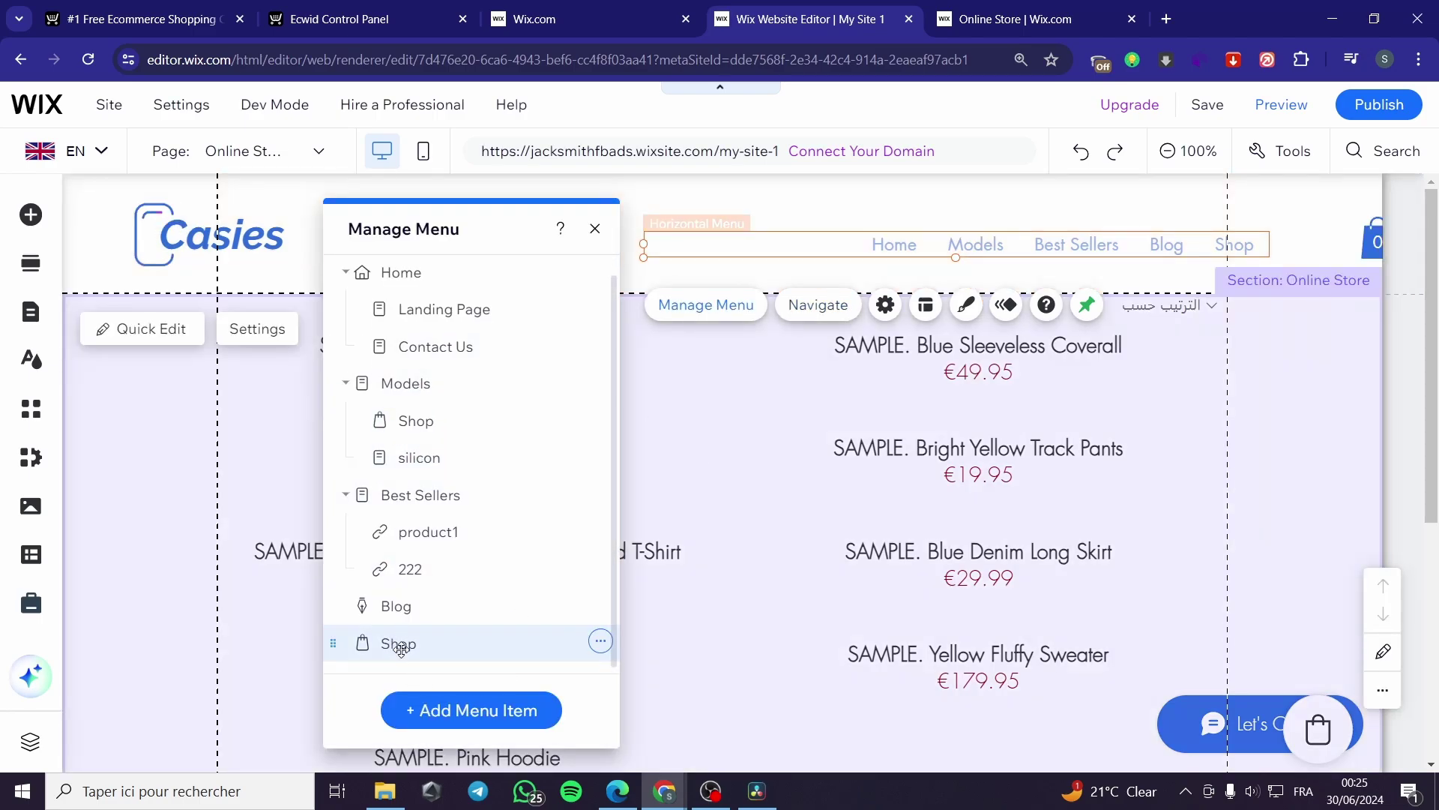
scroll(476, 524, "up", 1)
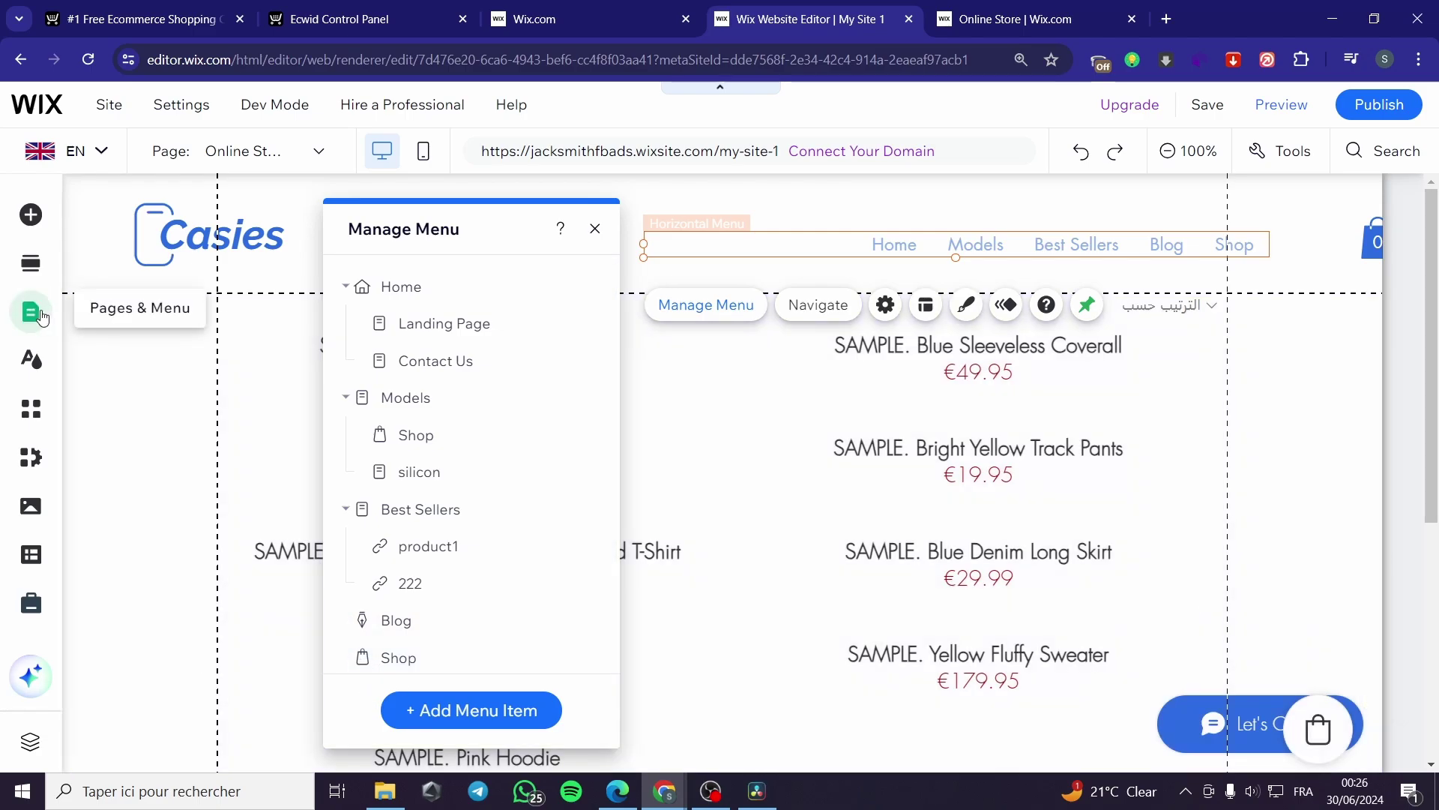
Step: Set the Online Store page as the site's homepage and save the site without publishing it
left_click(42, 320)
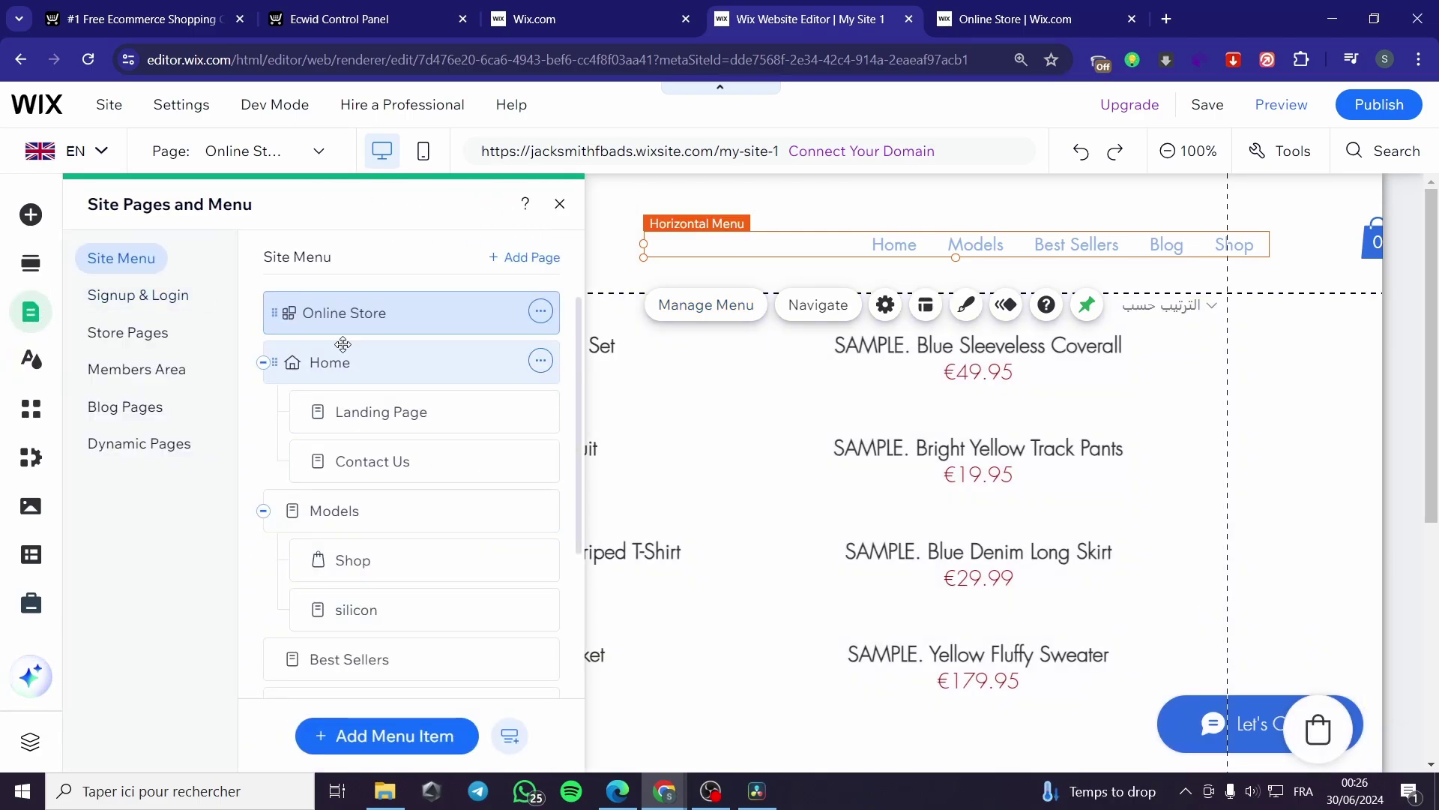
left_click(542, 312)
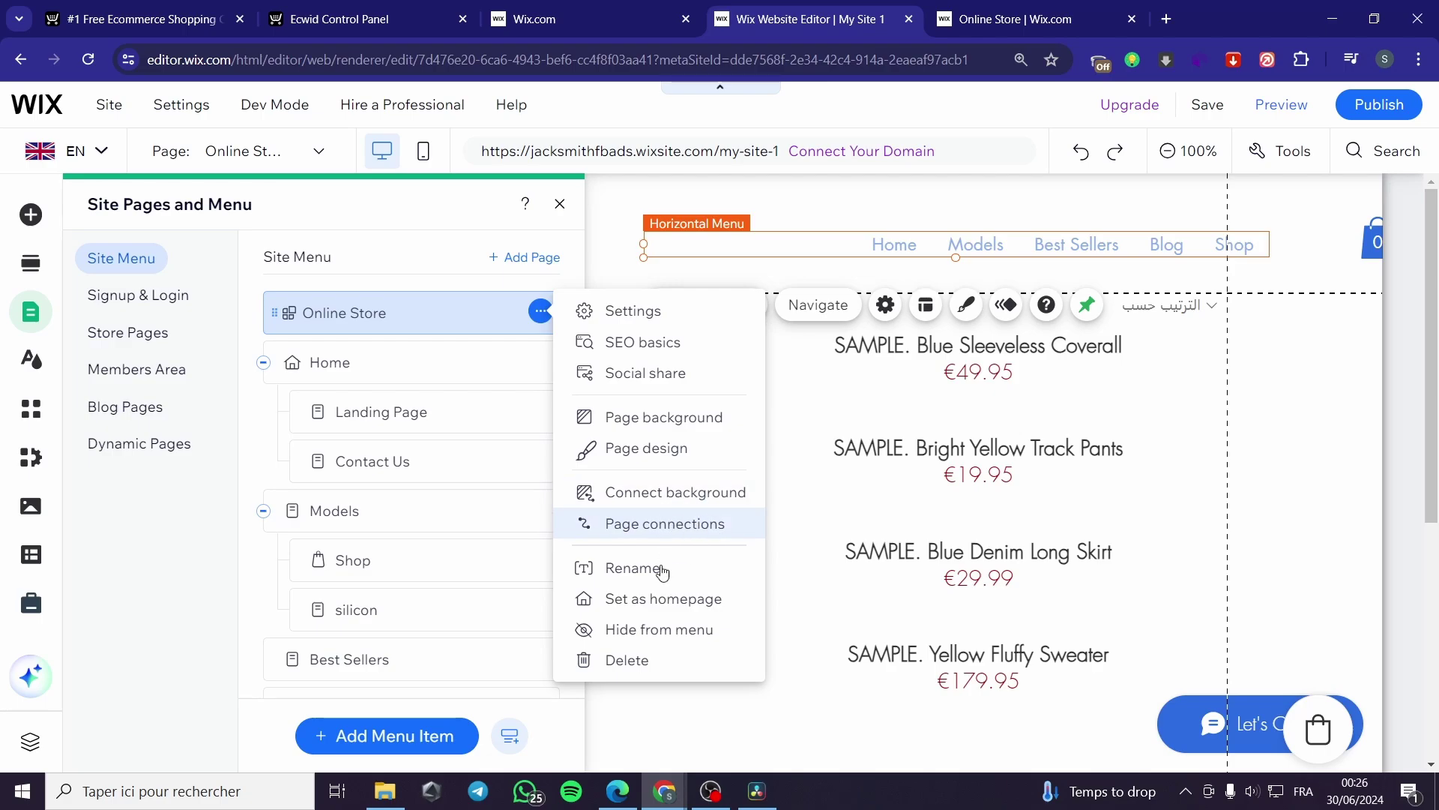
left_click(678, 605)
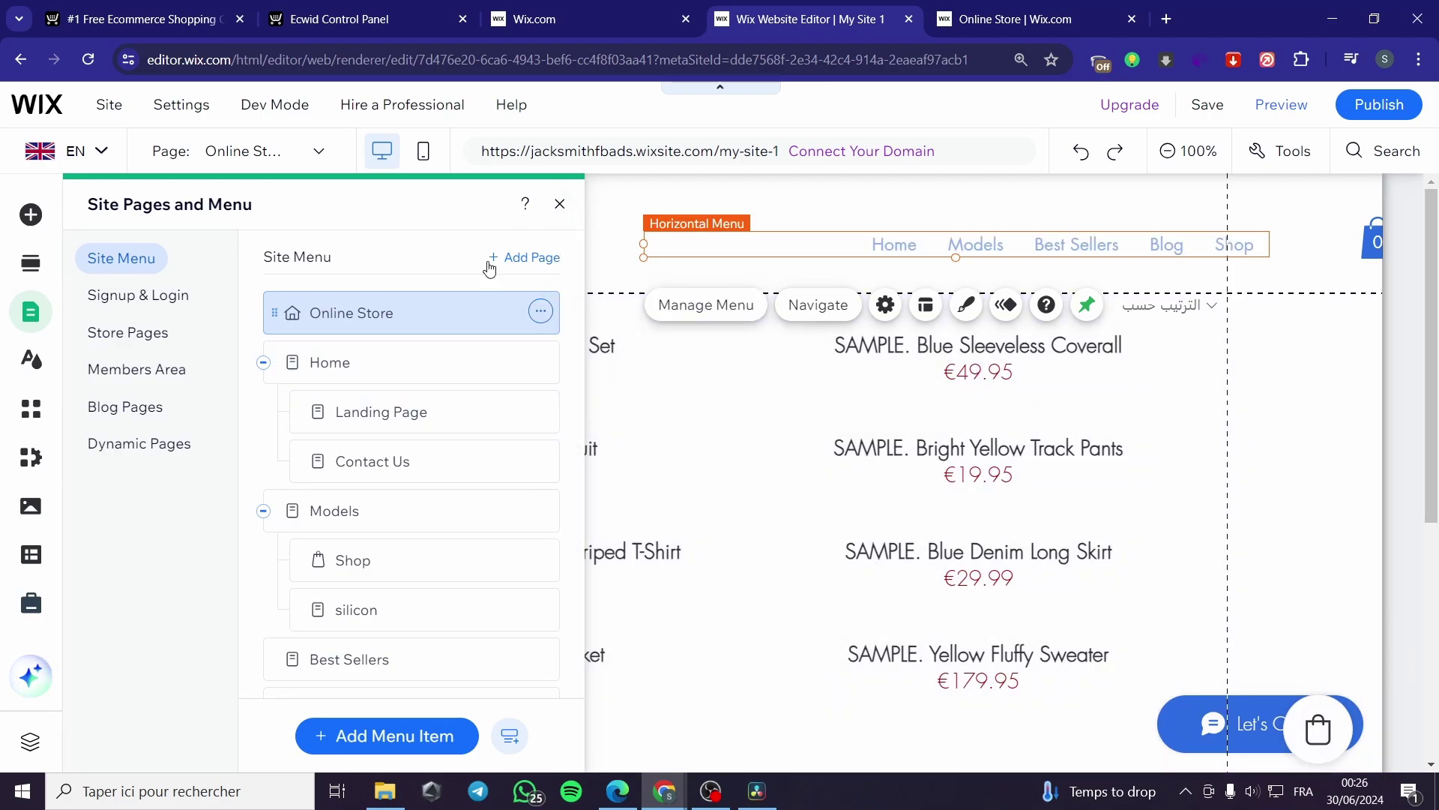
double_click(312, 312)
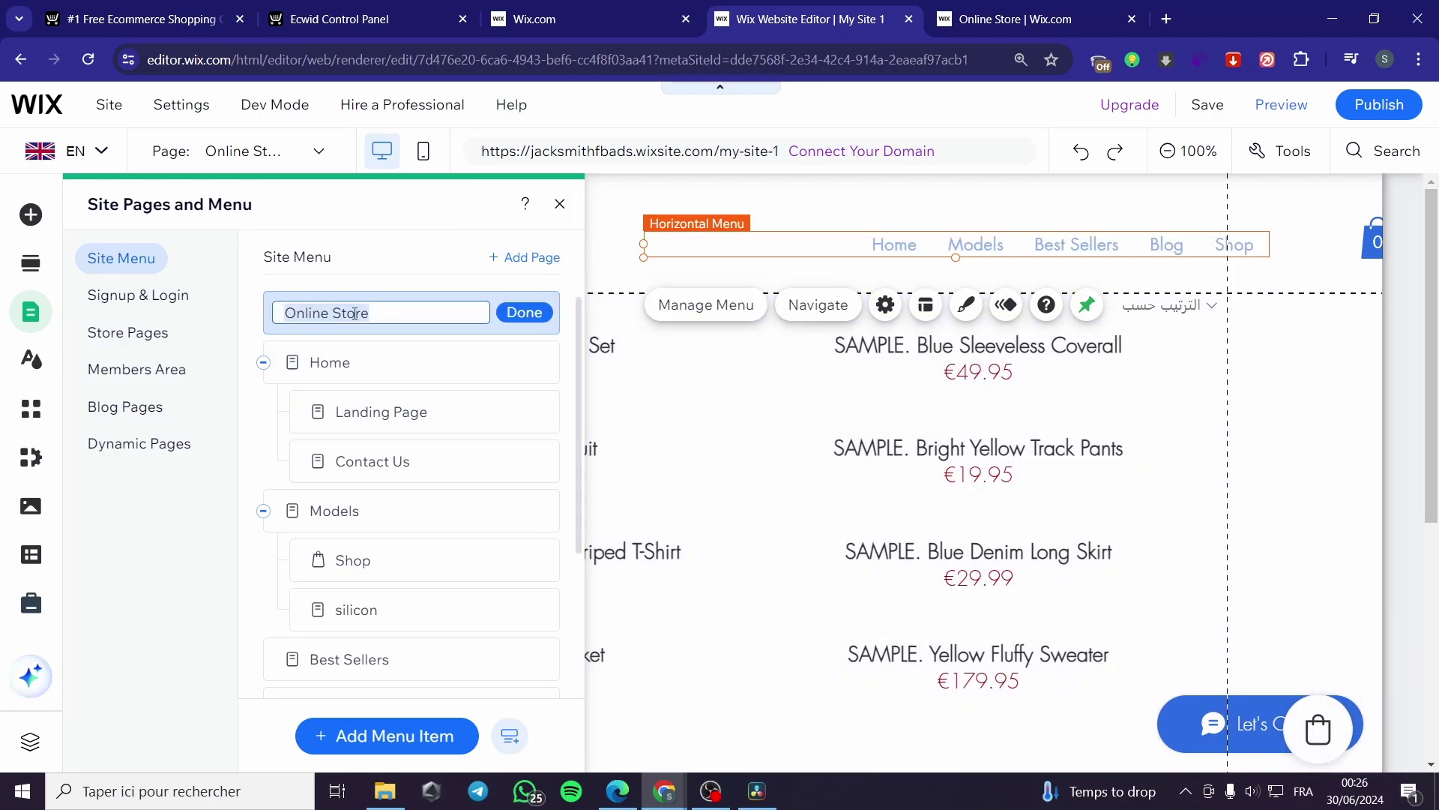
left_click(558, 205)
left_click(1208, 104)
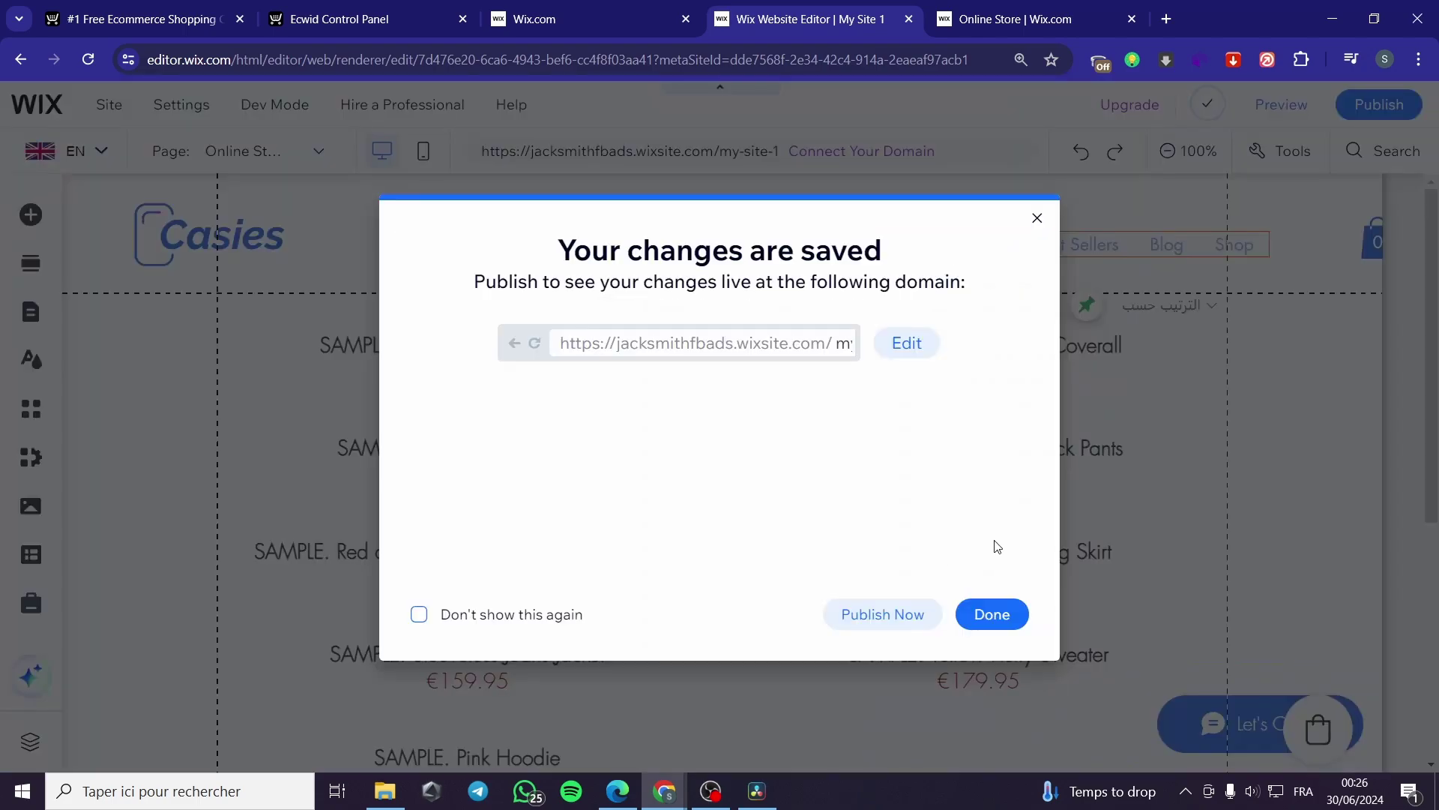
left_click(1007, 617)
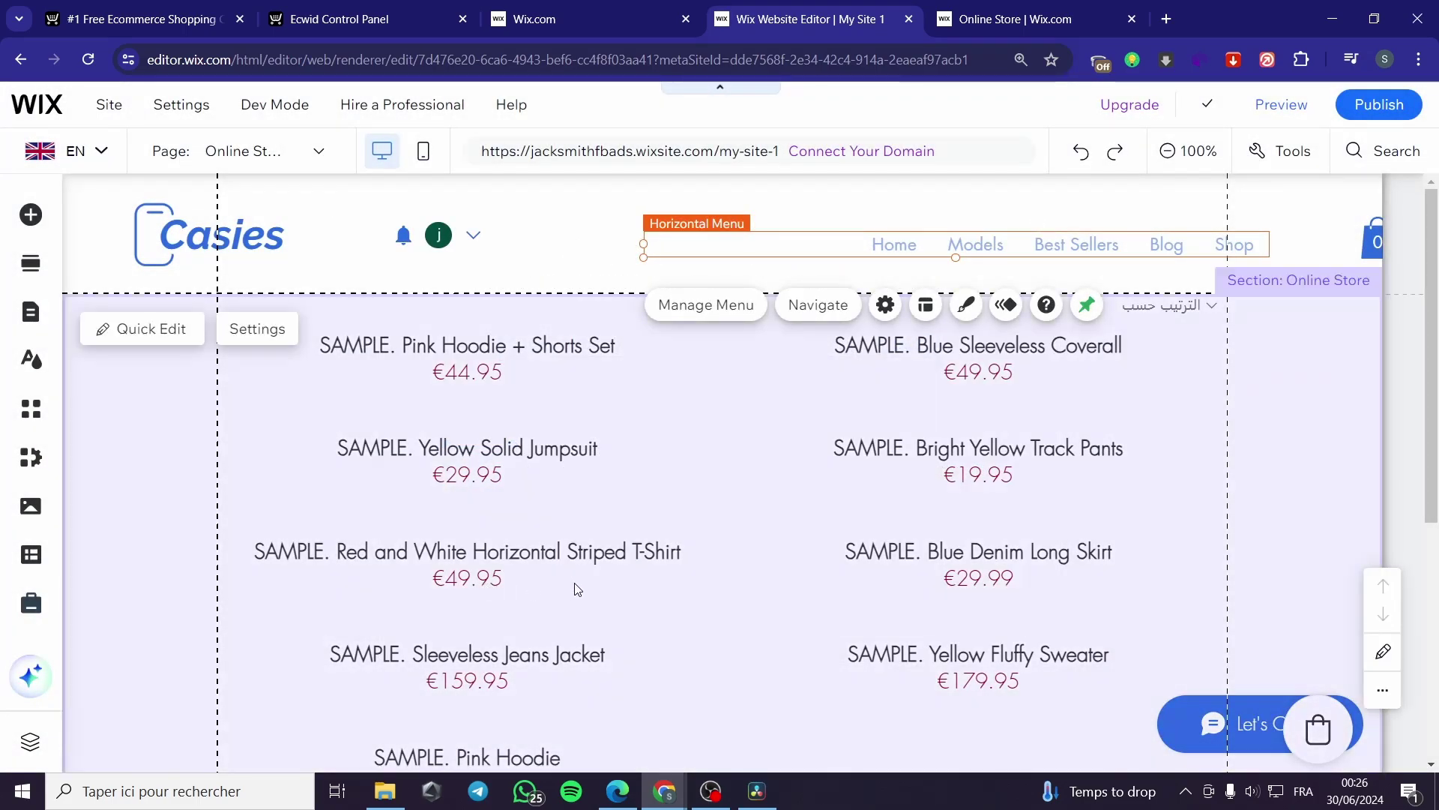
Step: Review the Online Store page's product list and the quick editing options of its section
scroll(731, 438, "down", 2)
scroll(731, 438, "down", 5)
scroll(790, 429, "up", 7)
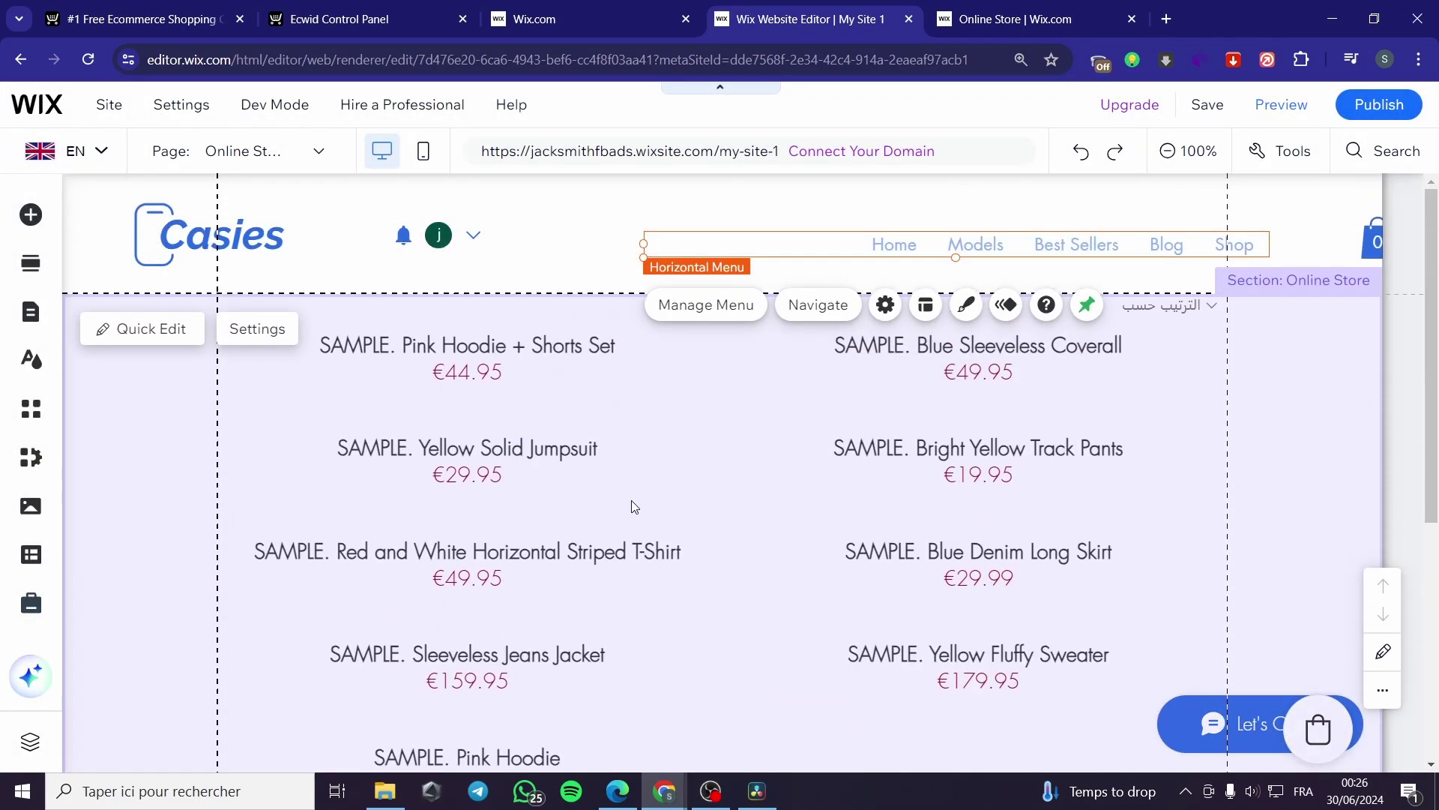
scroll(968, 575, "down", 3)
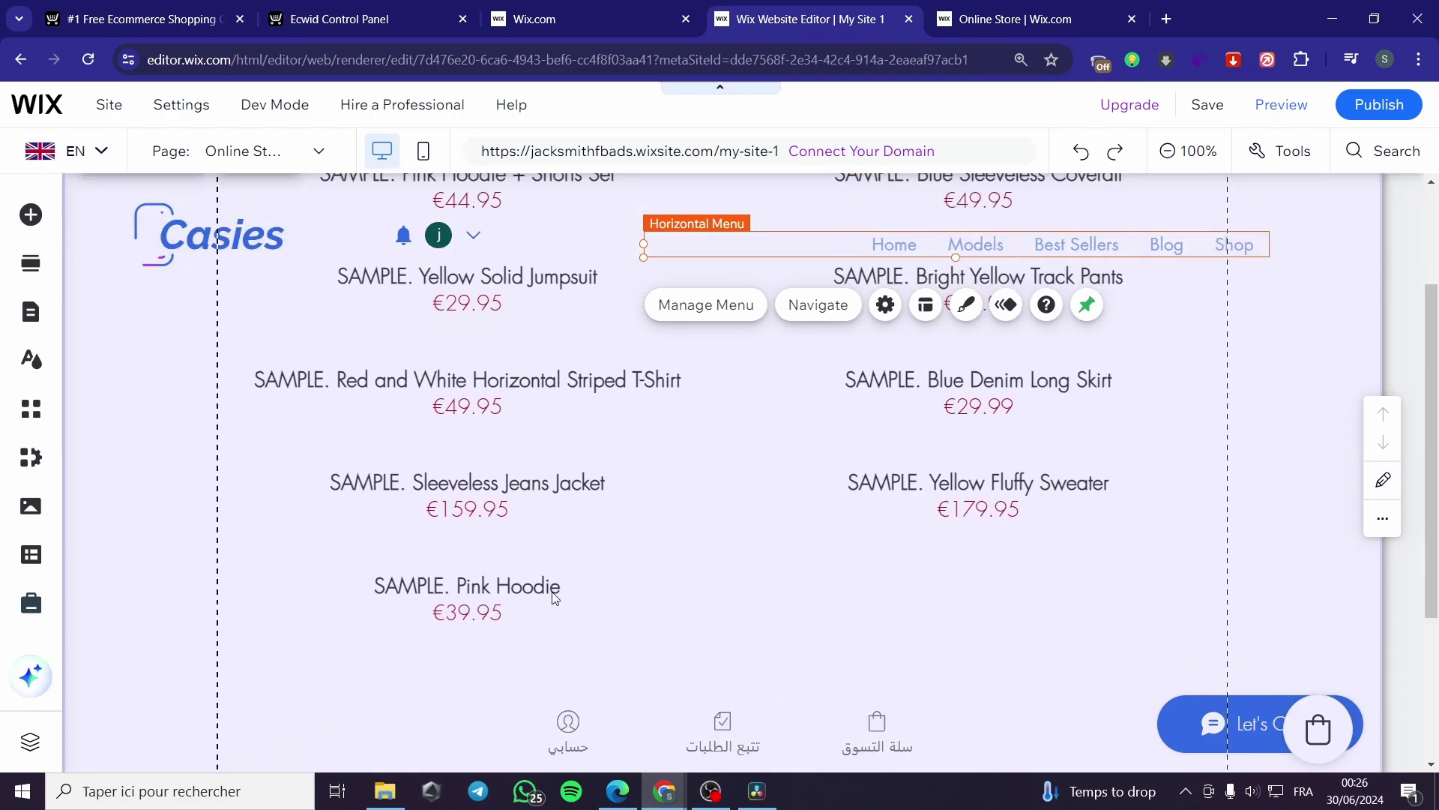
scroll(666, 577, "up", 3)
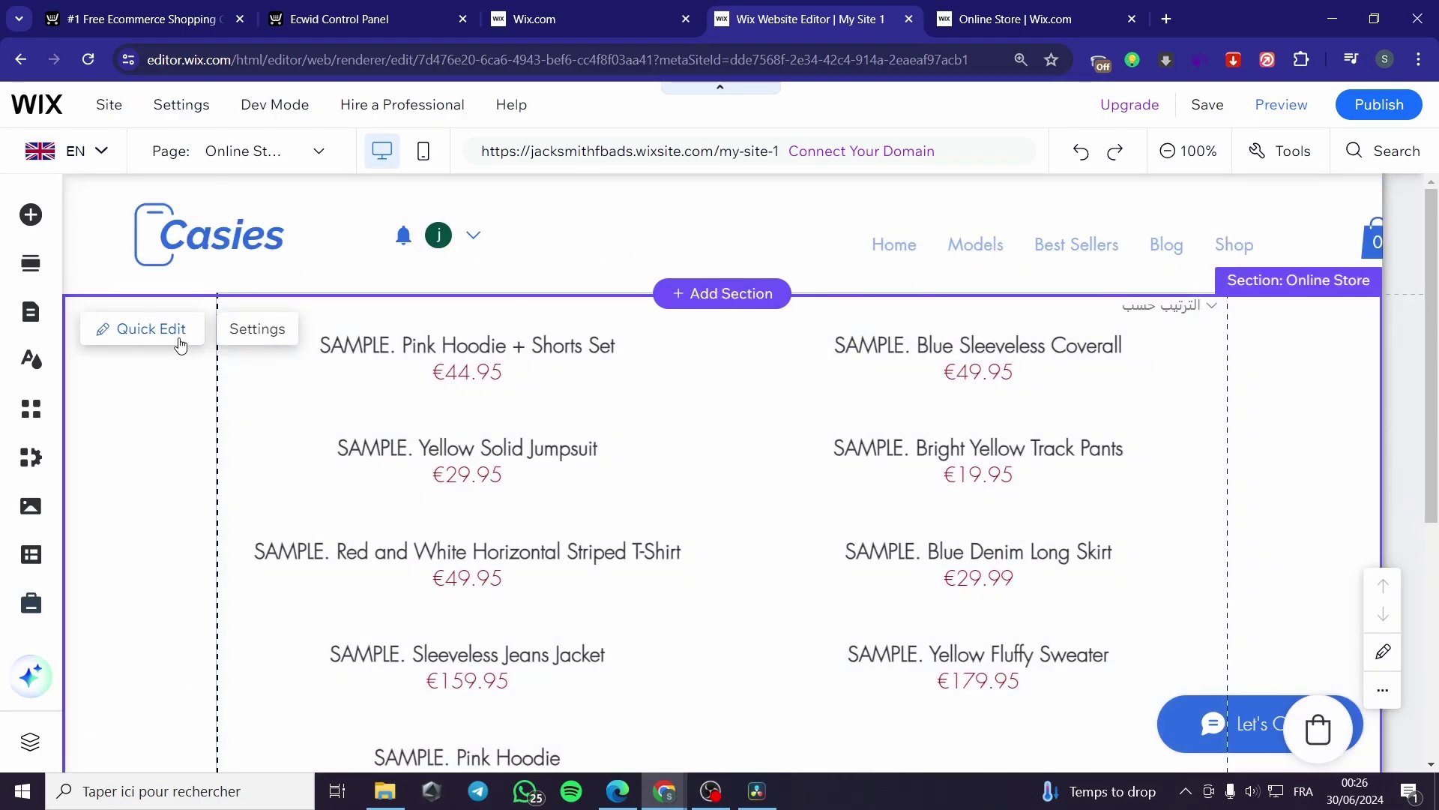
left_click(181, 332)
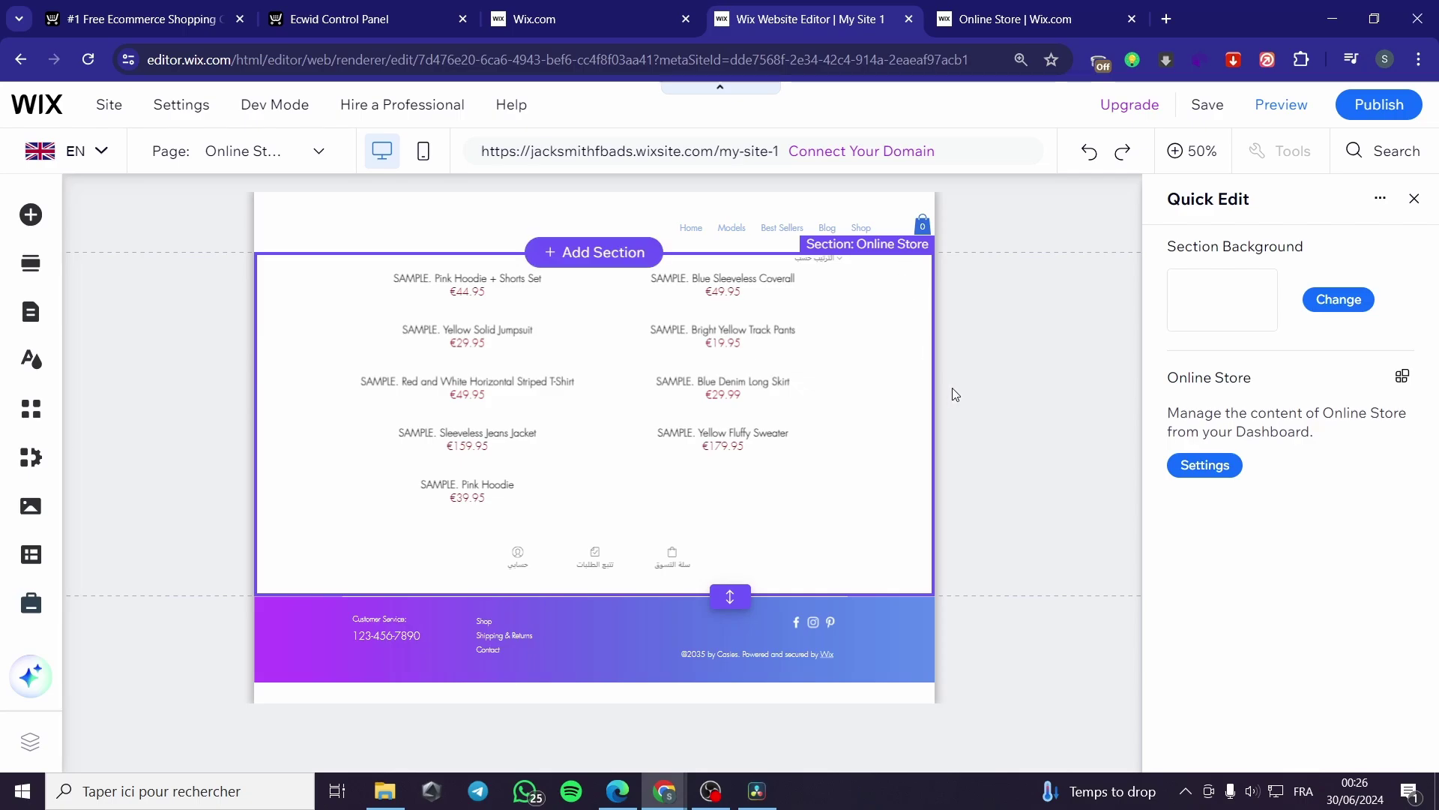
key("Escape")
Step: Browse the categories of elements that can be added to the page, including buttons, menus, inputs and image uploads
left_click(31, 214)
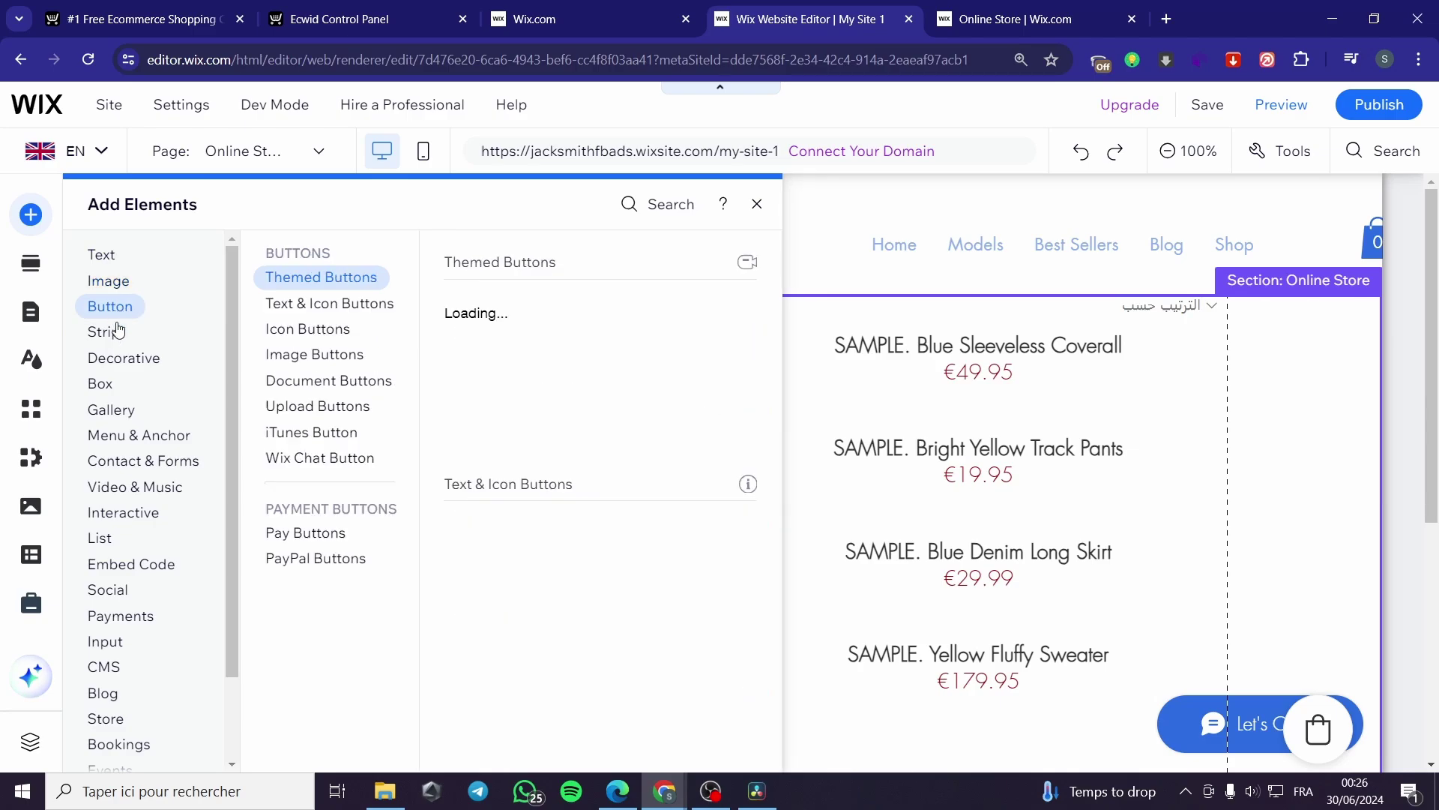
mouse_move(109, 340)
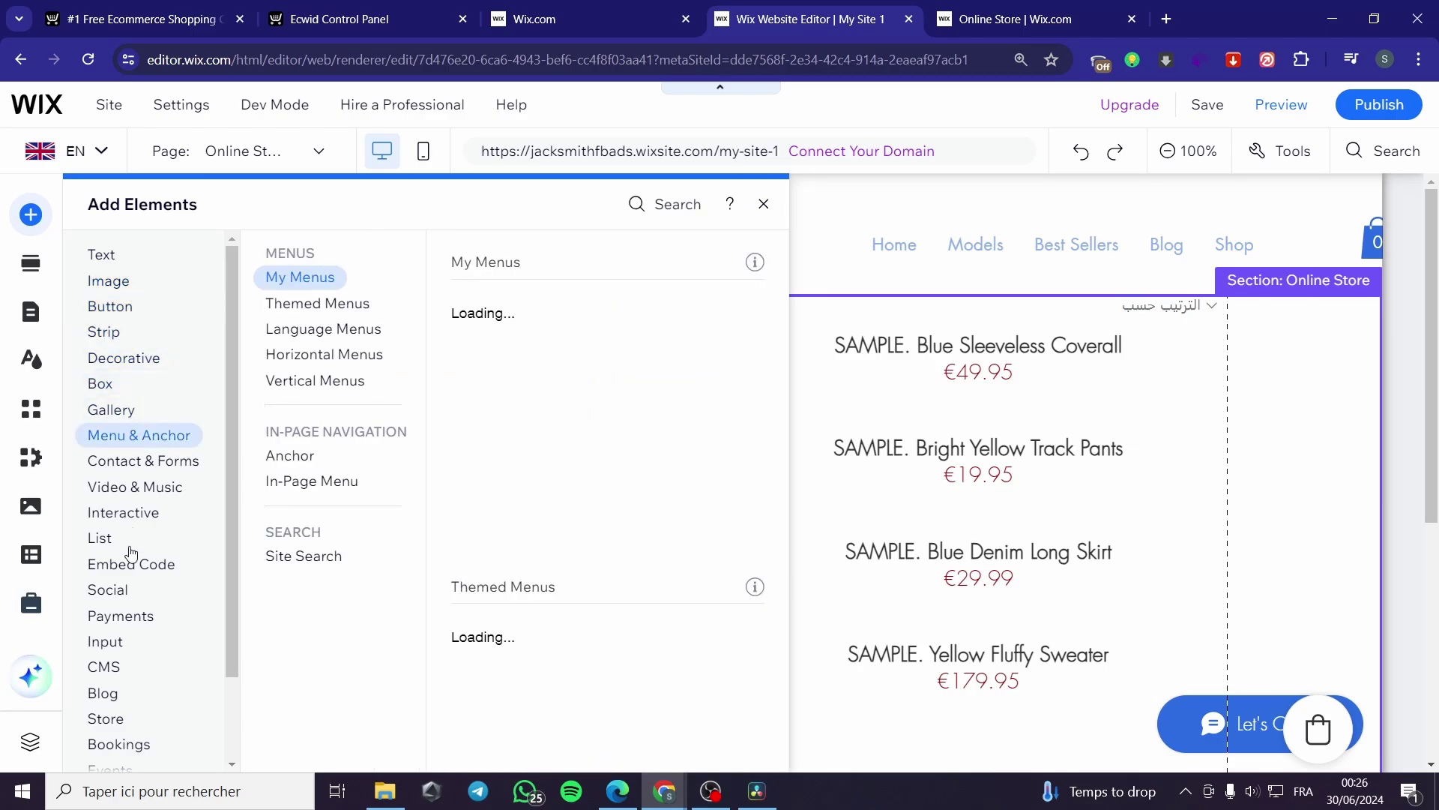
mouse_move(121, 600)
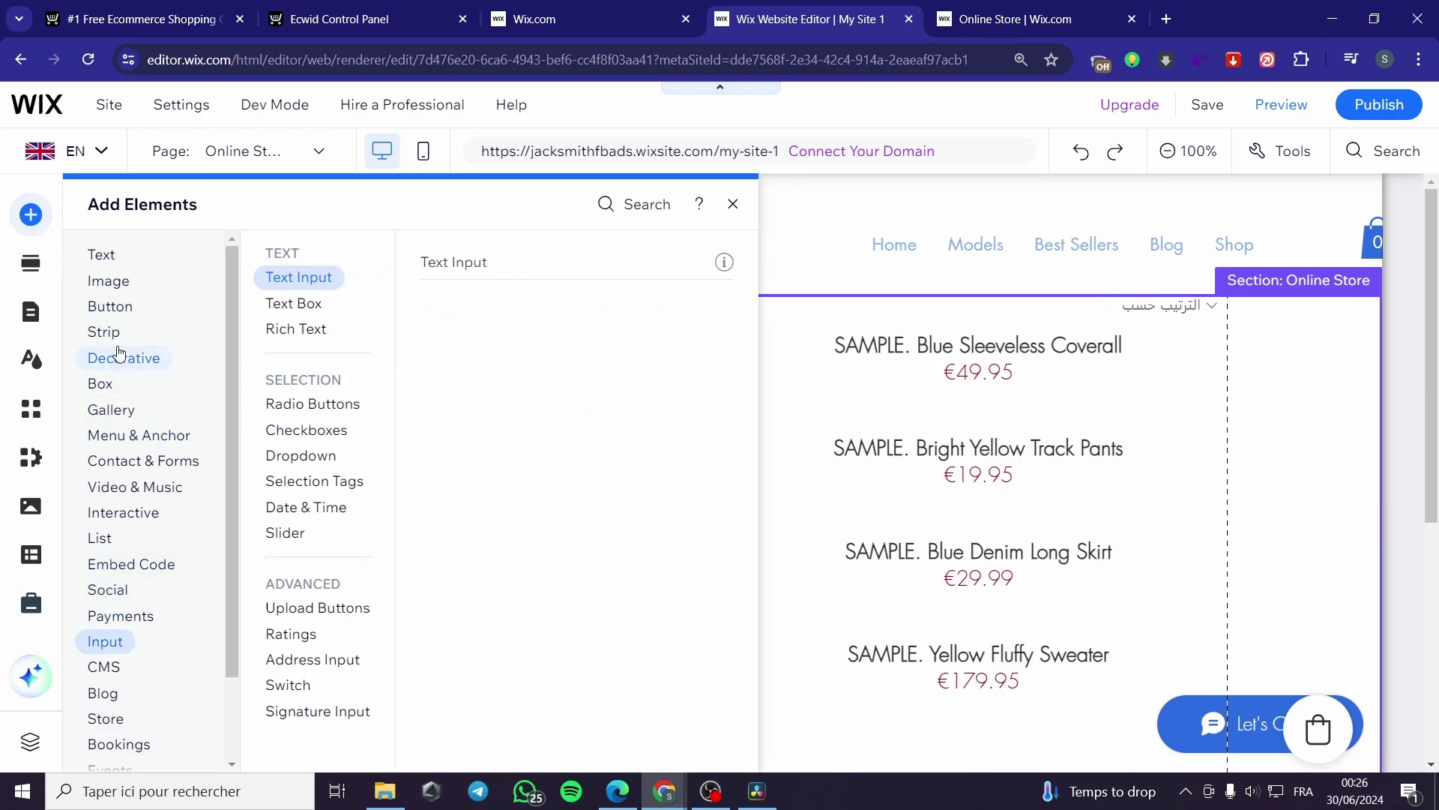
mouse_move(118, 291)
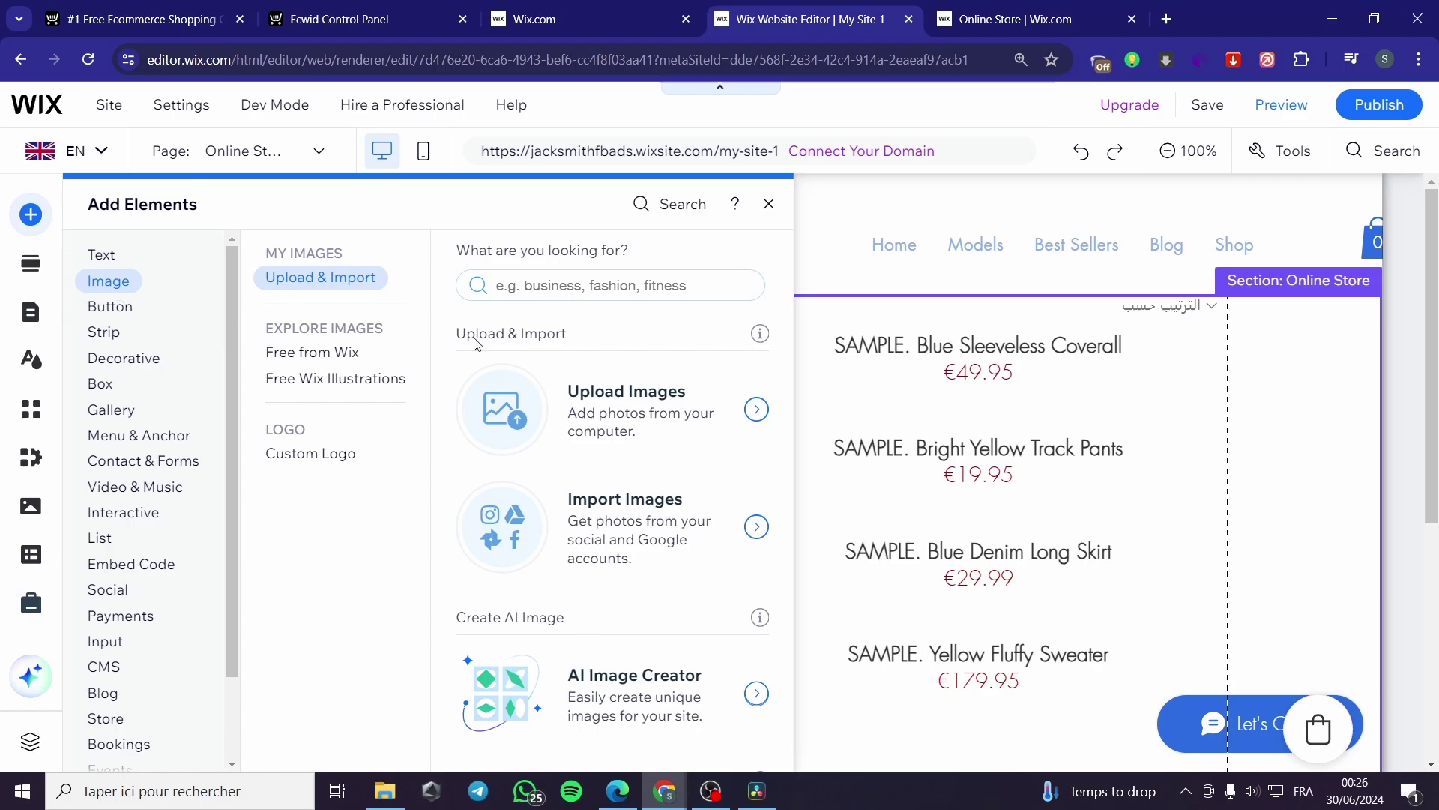
left_click(1199, 417)
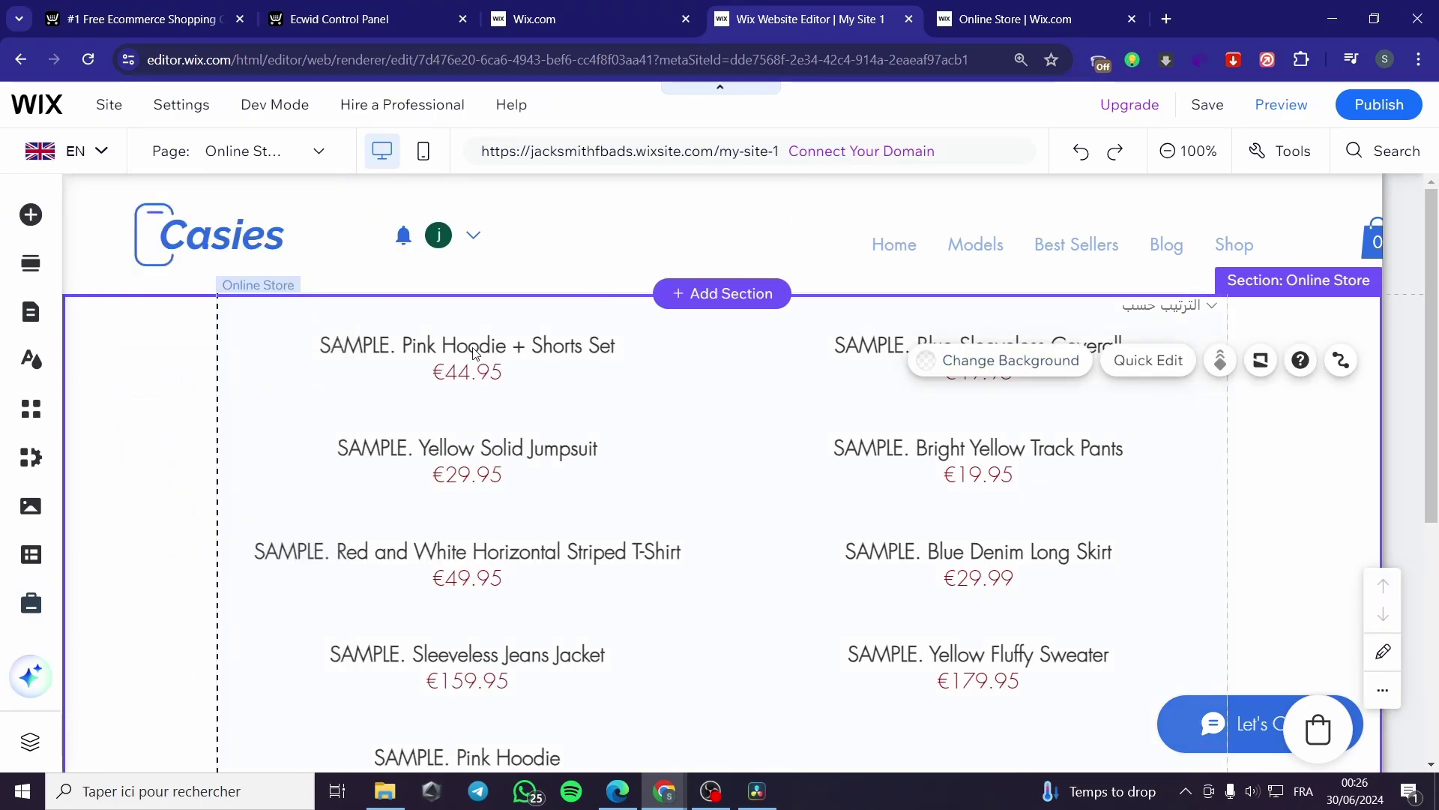
Step: Switch to the Ecwid store dashboard and review the Blue Denim Long Skirt's general details and the full product catalog
left_click(1079, 11)
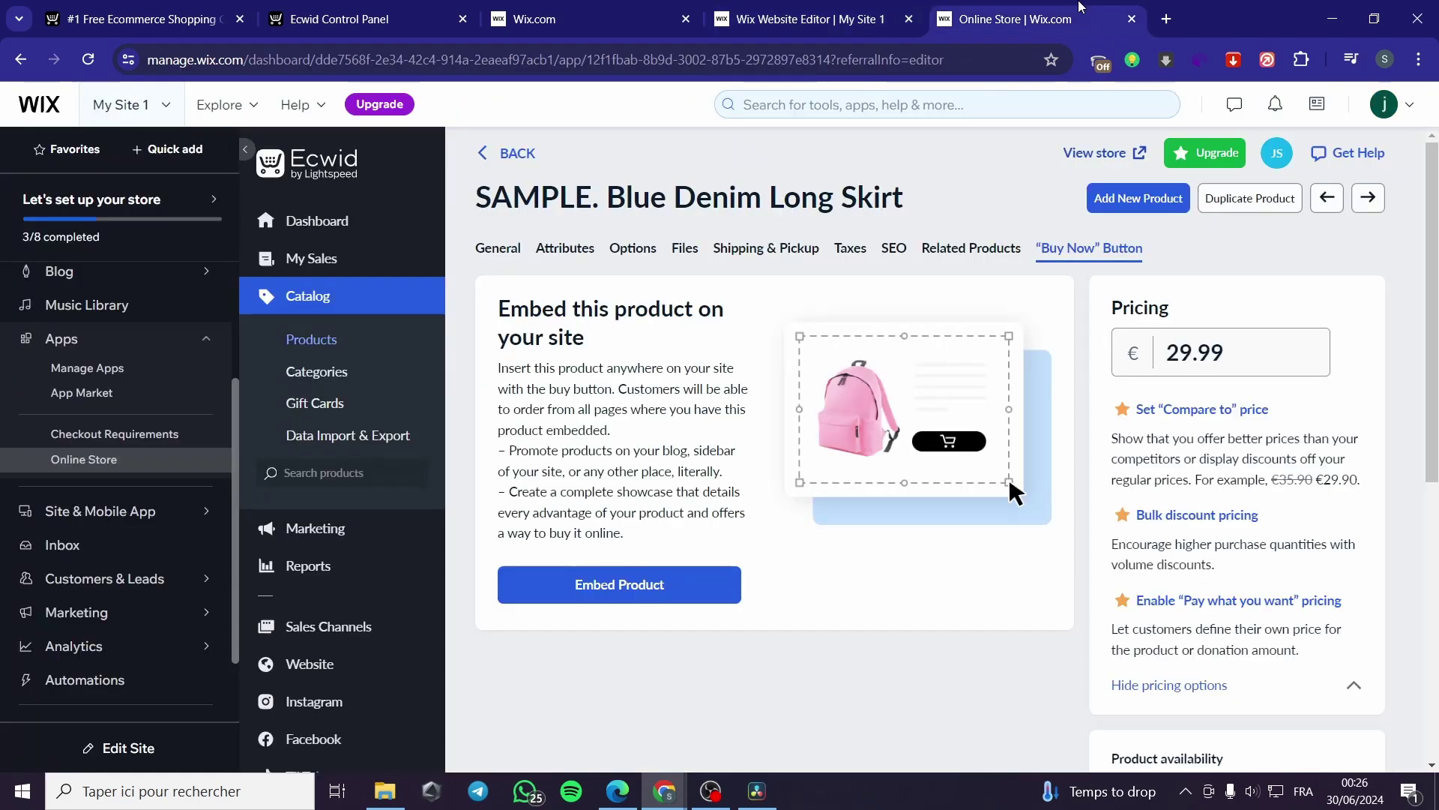
left_click(498, 247)
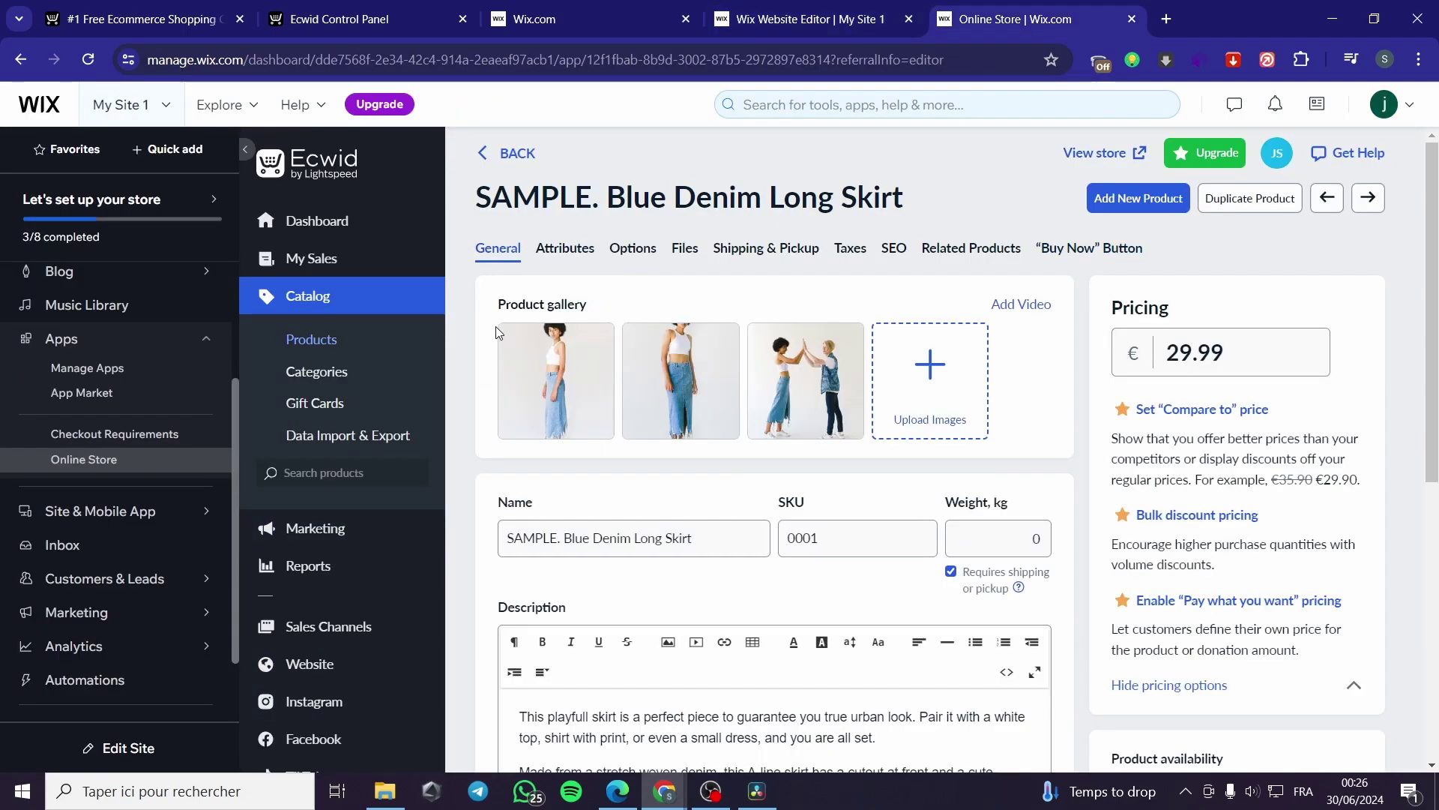
left_click(307, 309)
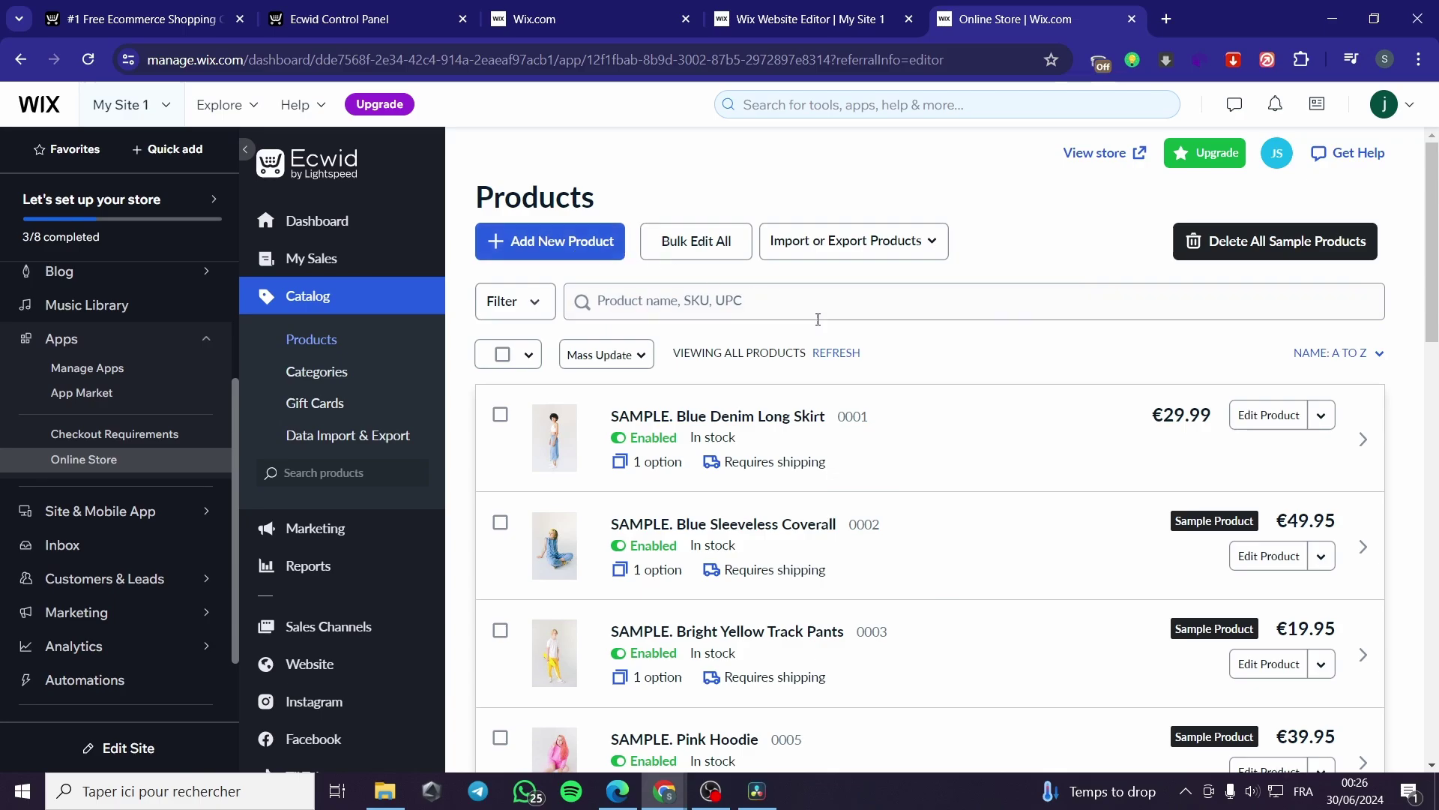
scroll(1072, 501, "down", 4)
scroll(1075, 500, "down", 5)
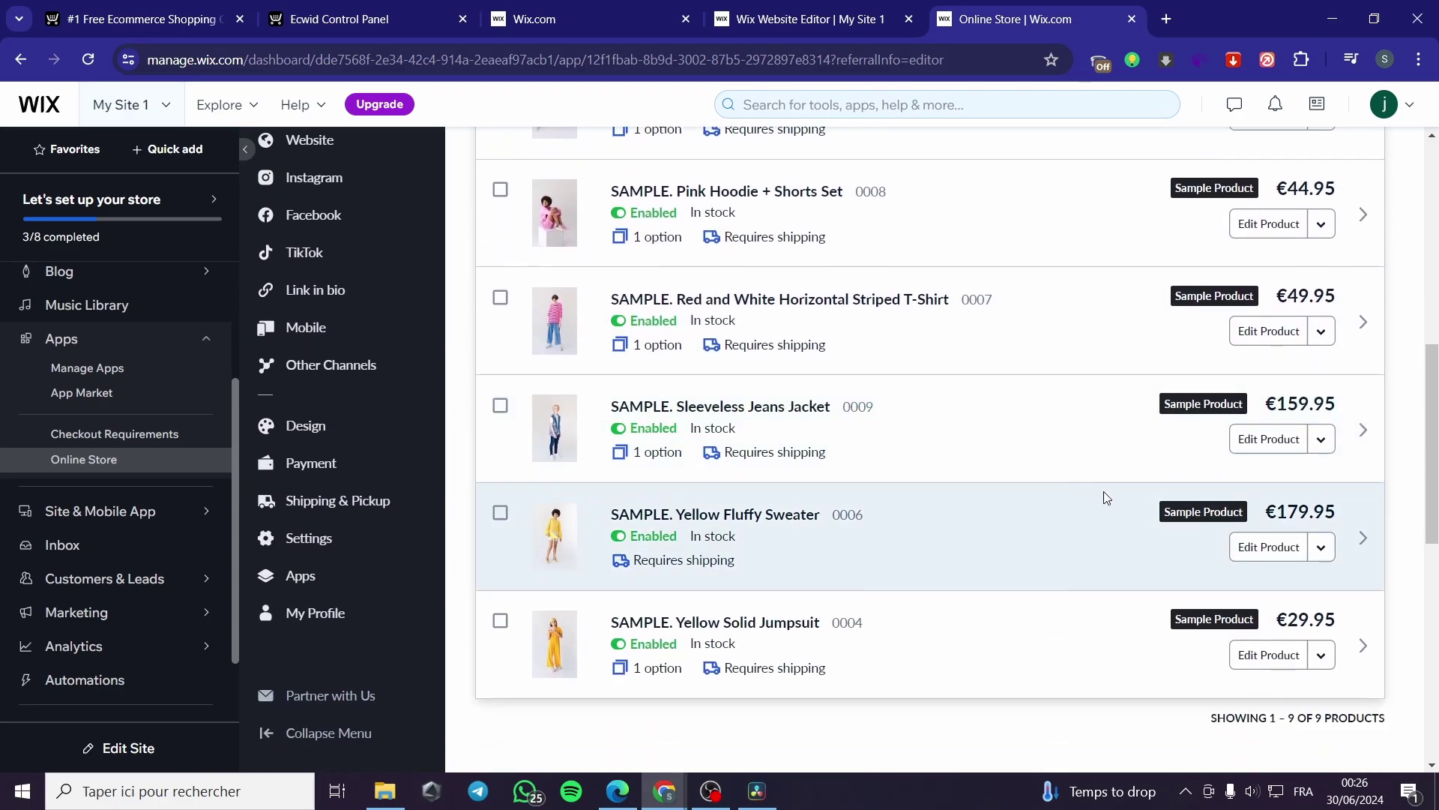
Step: Return to the Wix Website Editor and look over the Online Store page from its product list to the footer
left_click(824, 19)
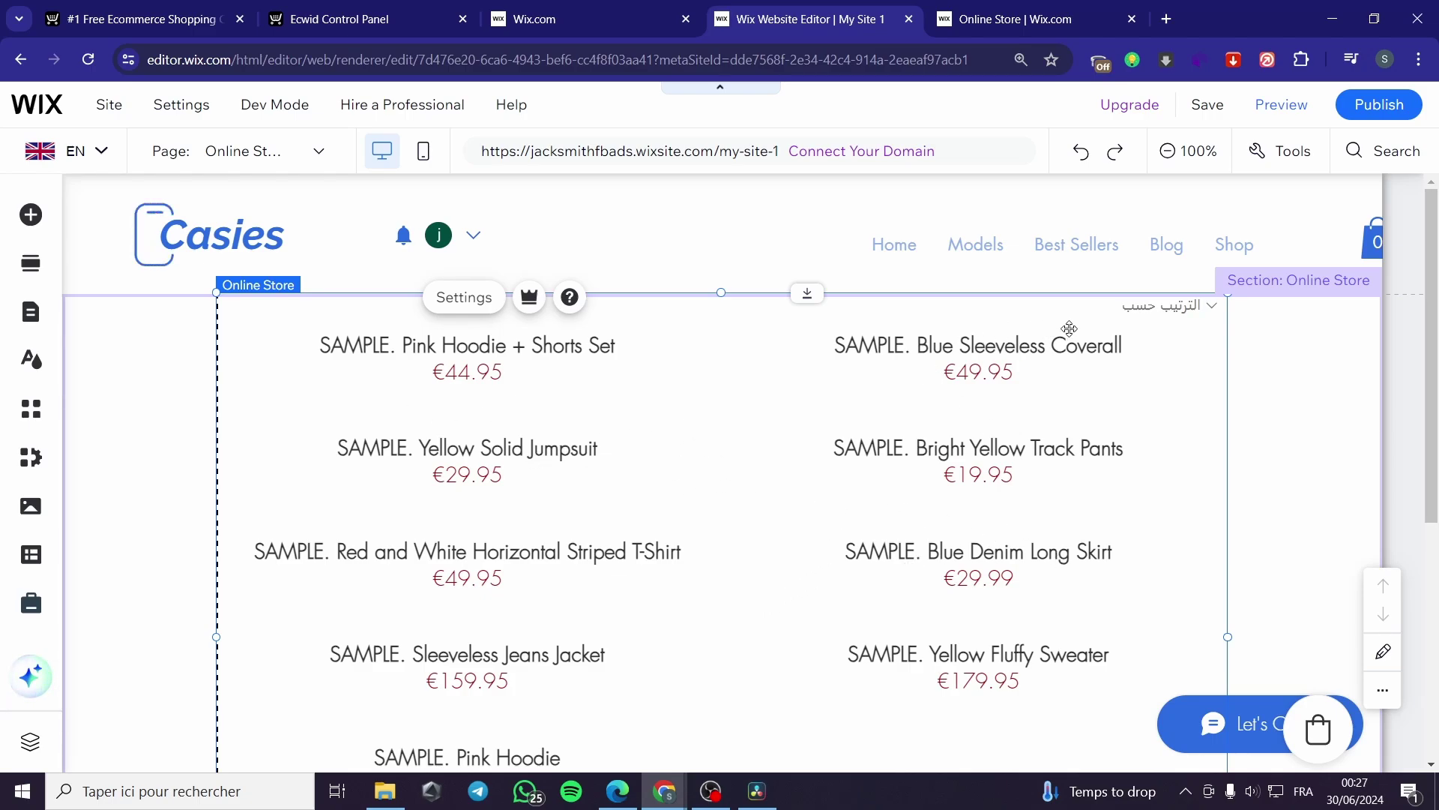
scroll(902, 460, "down", 5)
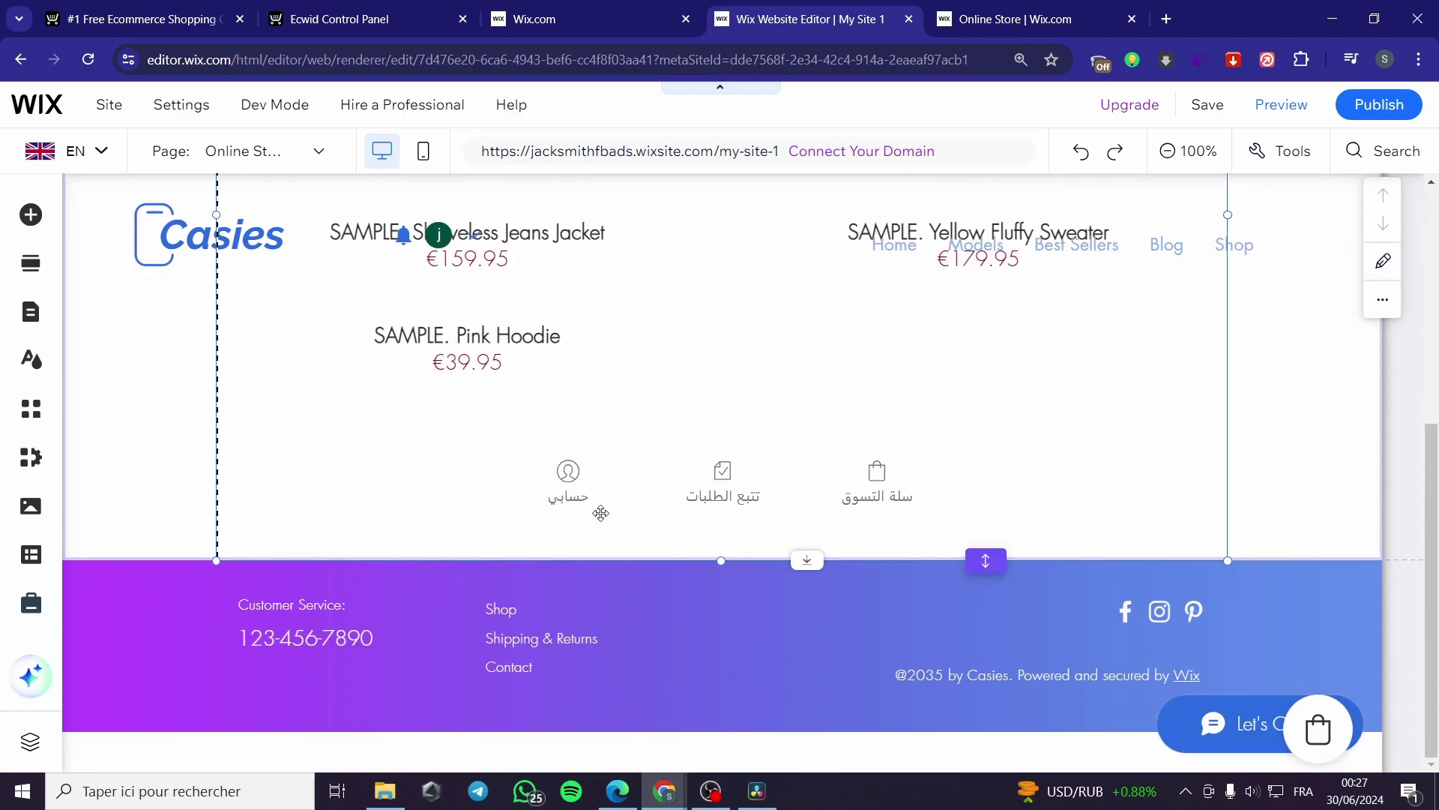
scroll(859, 576, "up", 5)
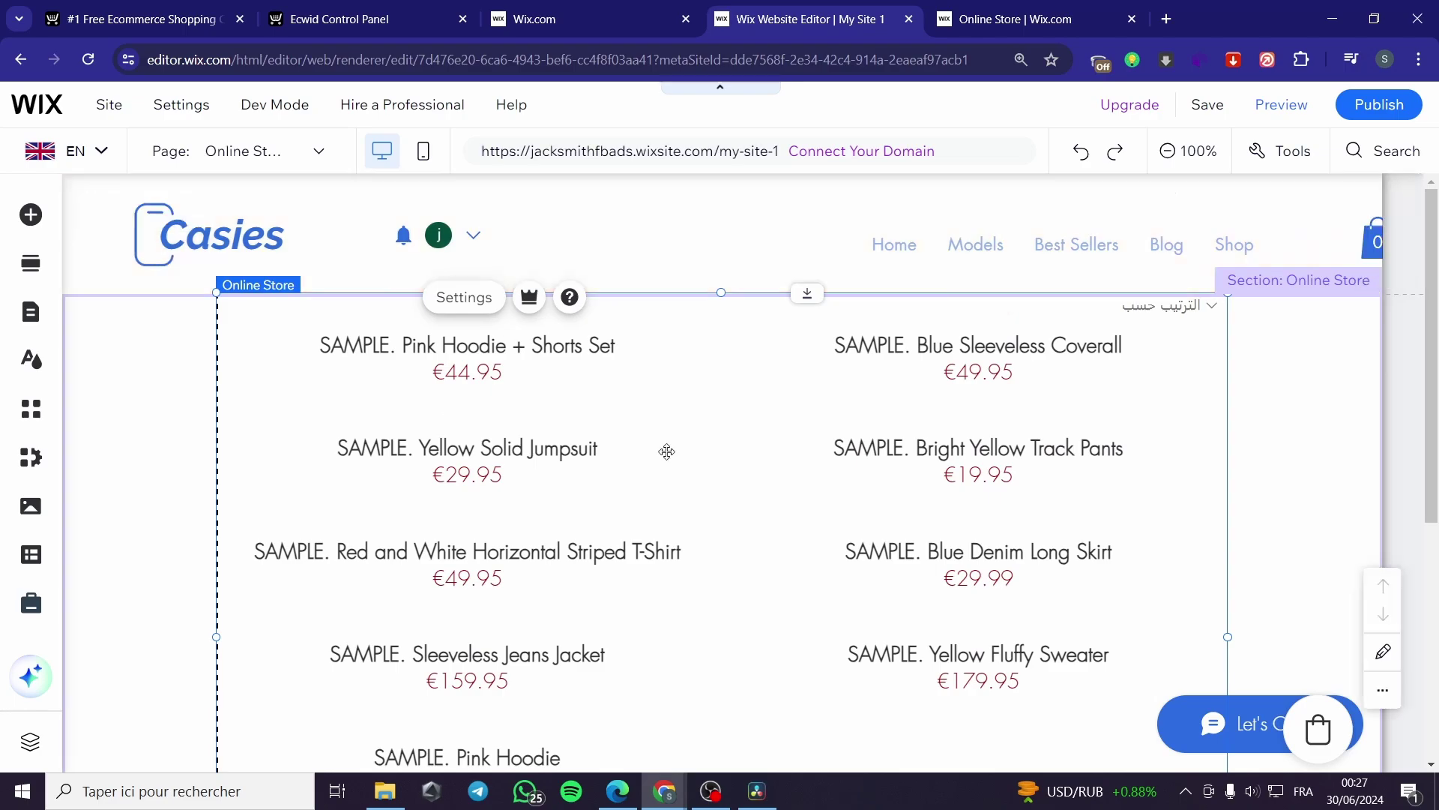